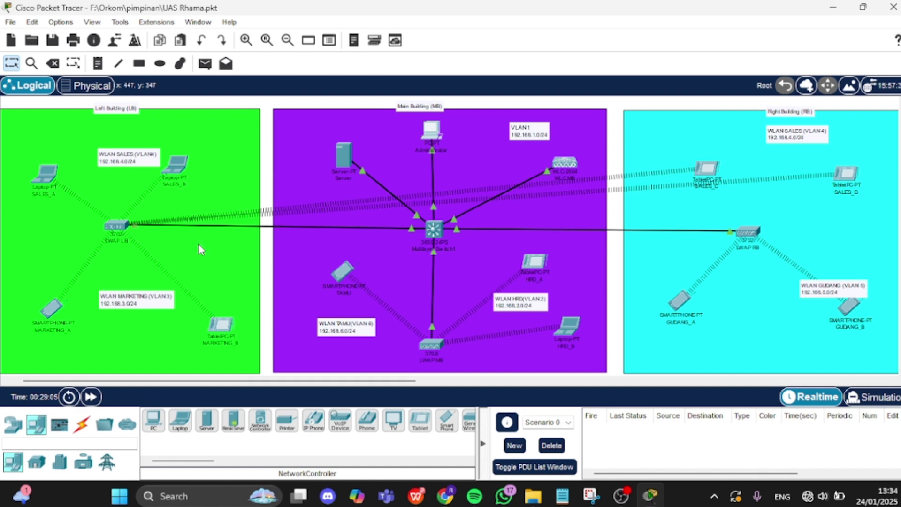
- Browse the device categories and list the available switch models
click(12, 424)
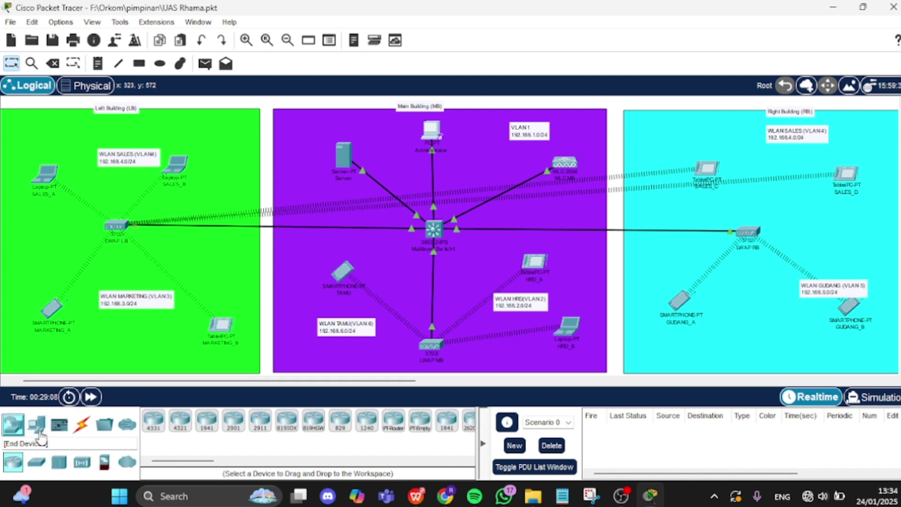
click(41, 428)
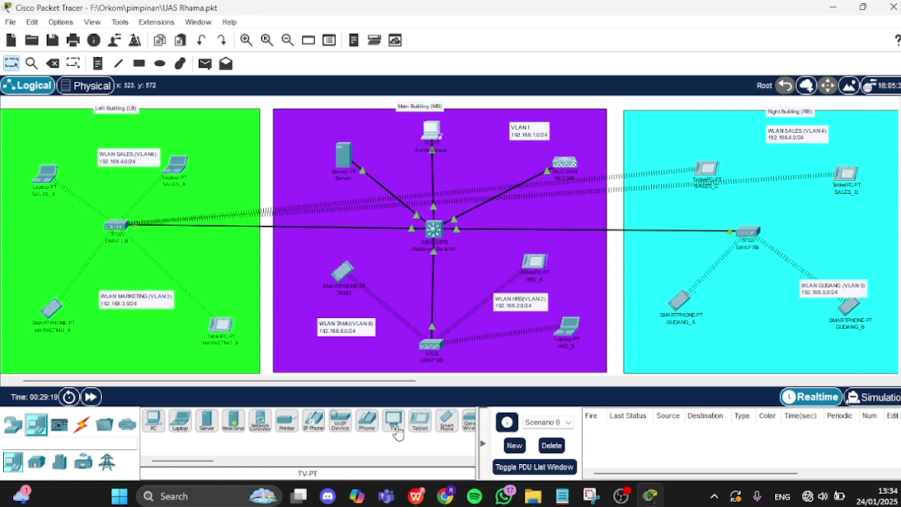
click(37, 462)
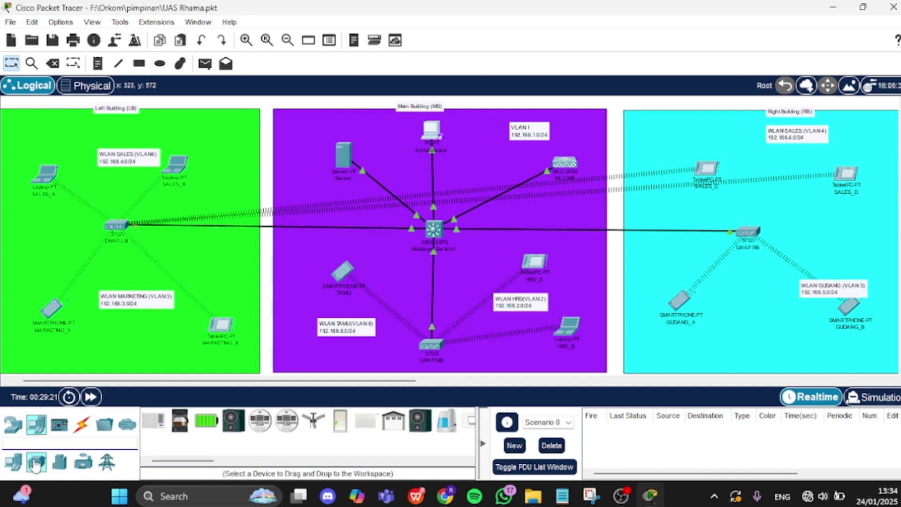
click(59, 462)
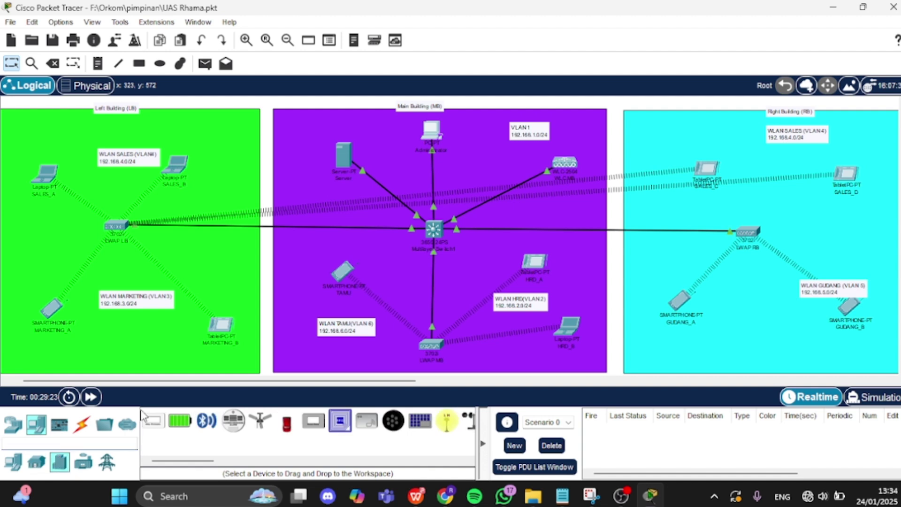
click(14, 424)
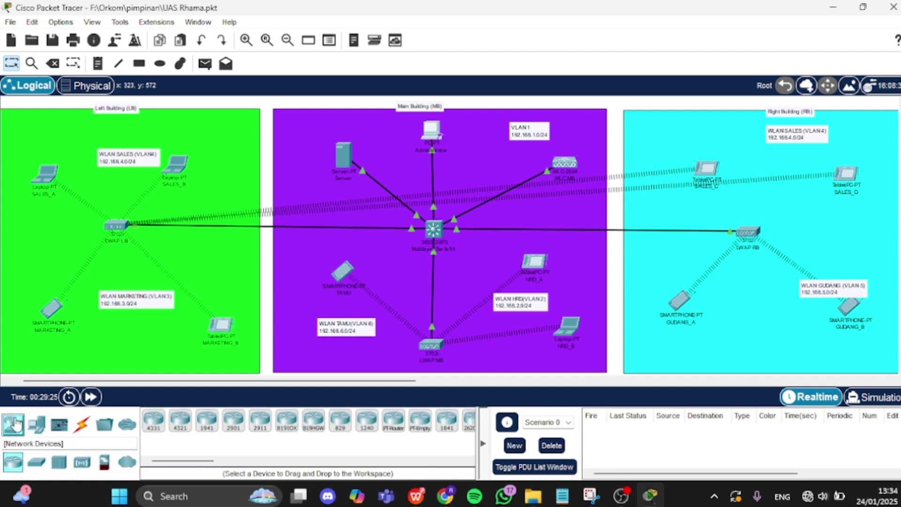
click(37, 462)
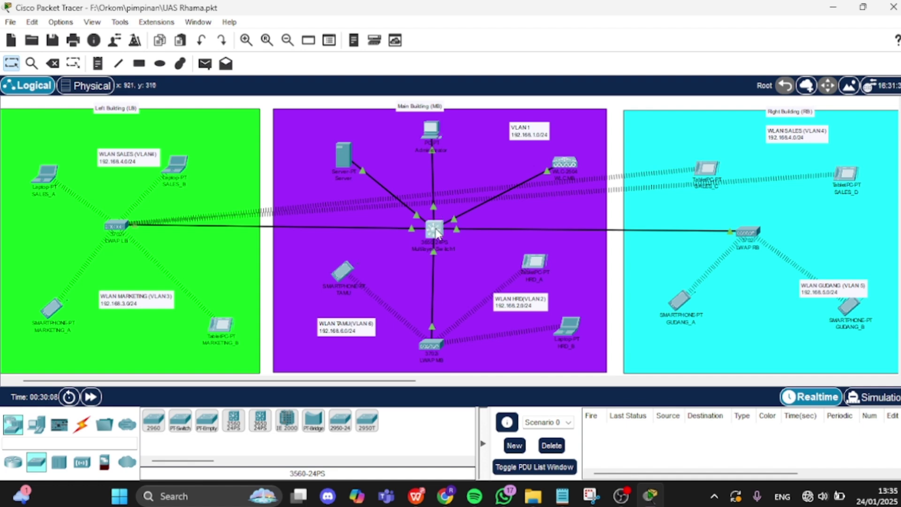
- Open Multilayer Switch1's Config window, then bring up the PDF's SSID Config table
click(435, 230)
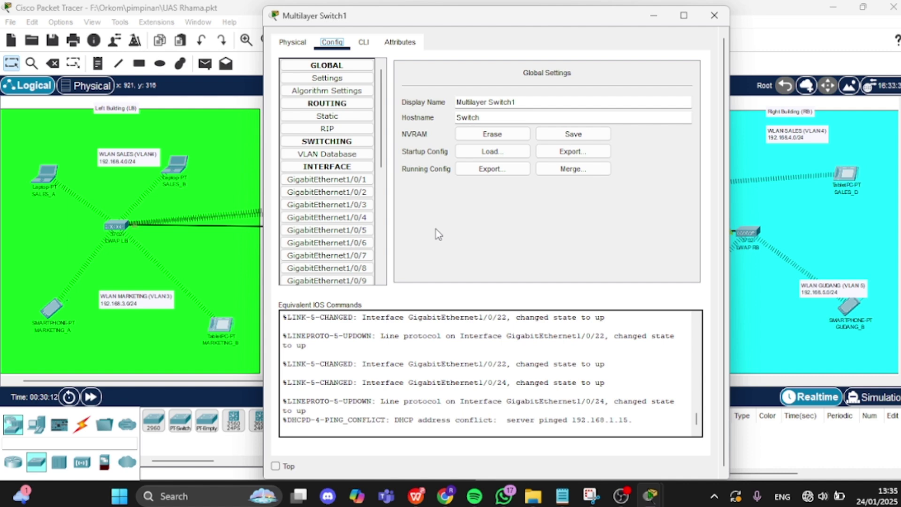
click(699, 428)
click(445, 498)
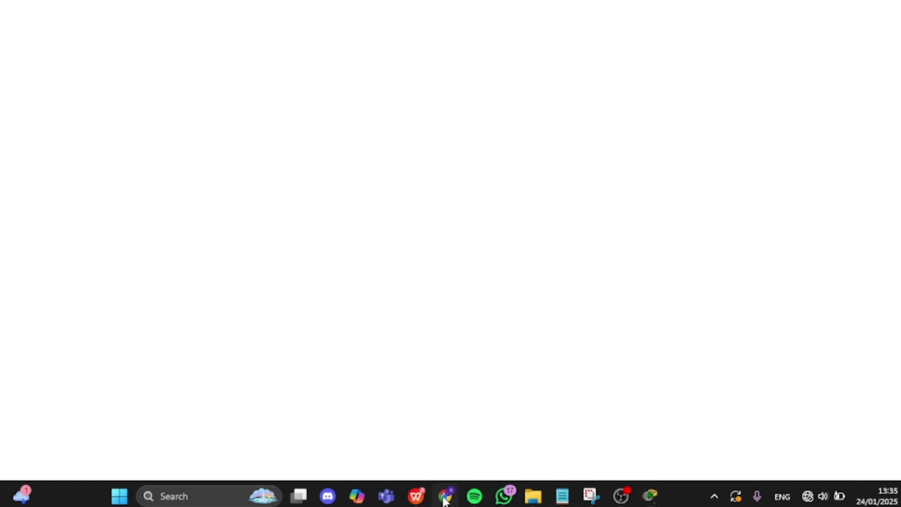
click(445, 498)
mouse_move(534, 499)
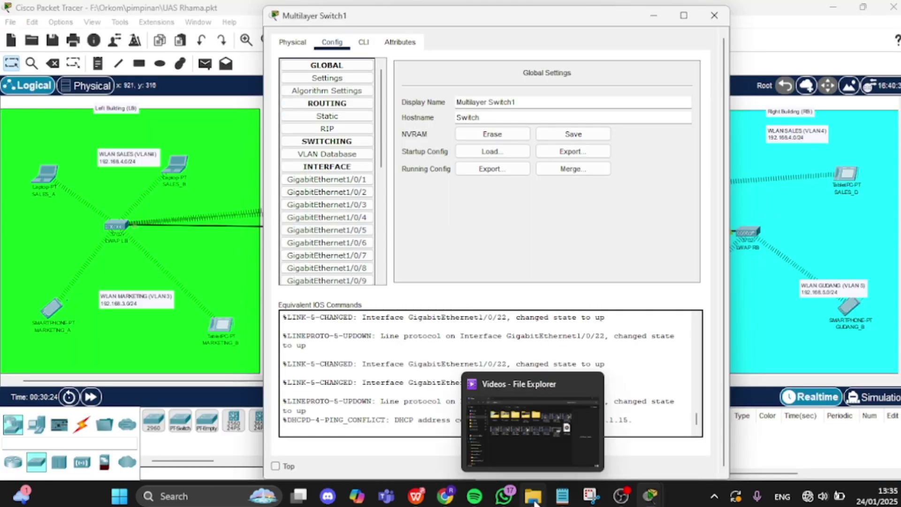
click(416, 496)
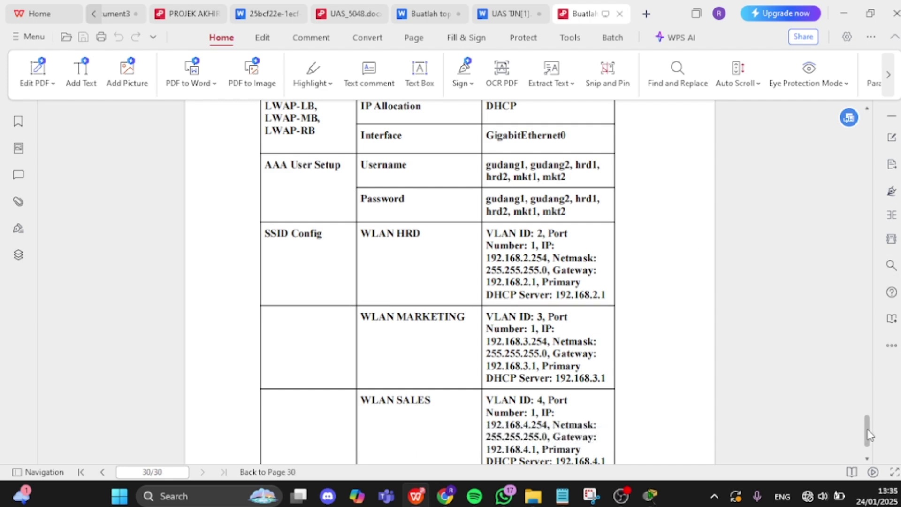
- Scroll the PDF to page 3's VLAN 2–4 interface addresses 192.168.2.1, 192.168.3.1 and 192.168.4.1
drag(867, 425, 874, 142)
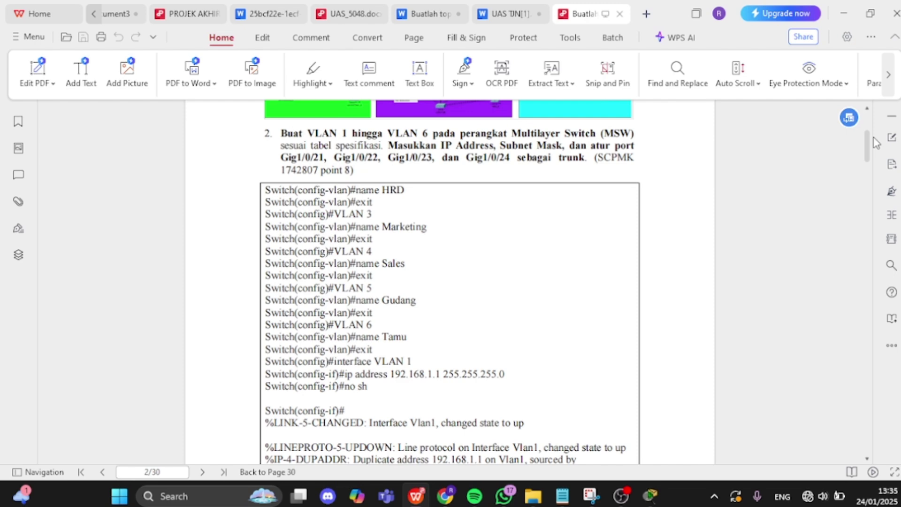
mouse_move(868, 146)
mouse_down()
mouse_move(871, 443)
mouse_move(833, 235)
mouse_move(834, 162)
mouse_move(873, 138)
mouse_move(867, 133)
mouse_move(862, 154)
mouse_up()
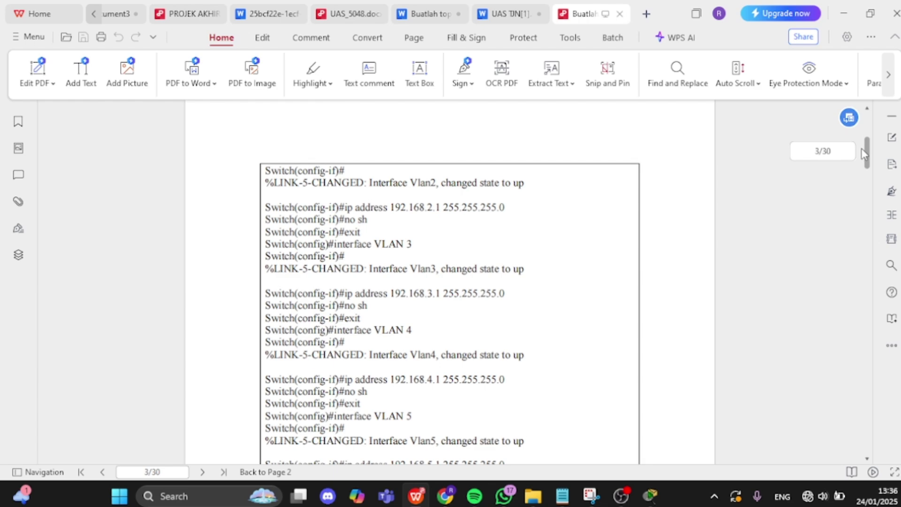
- Scroll the PDF past the trunk and DHCP pool commands toward page 6's DNS step
scroll(861, 149, down, 1)
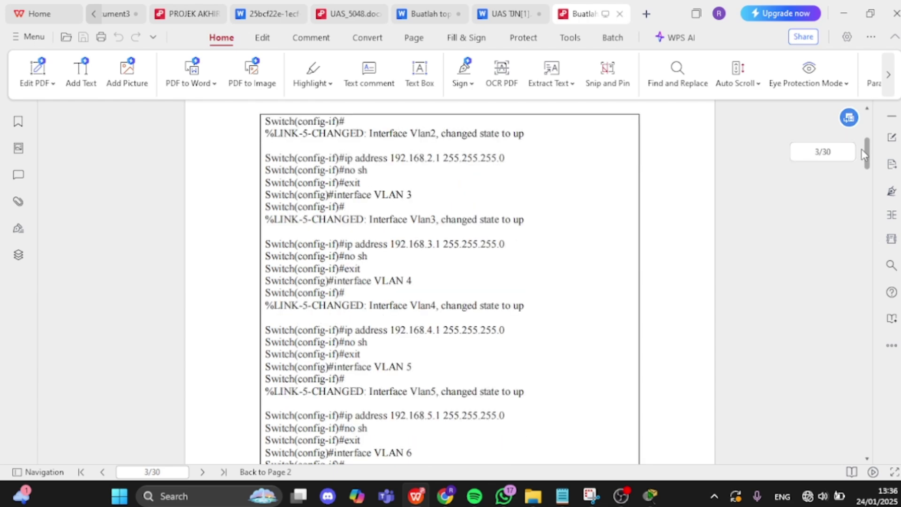
scroll(861, 149, down, 3)
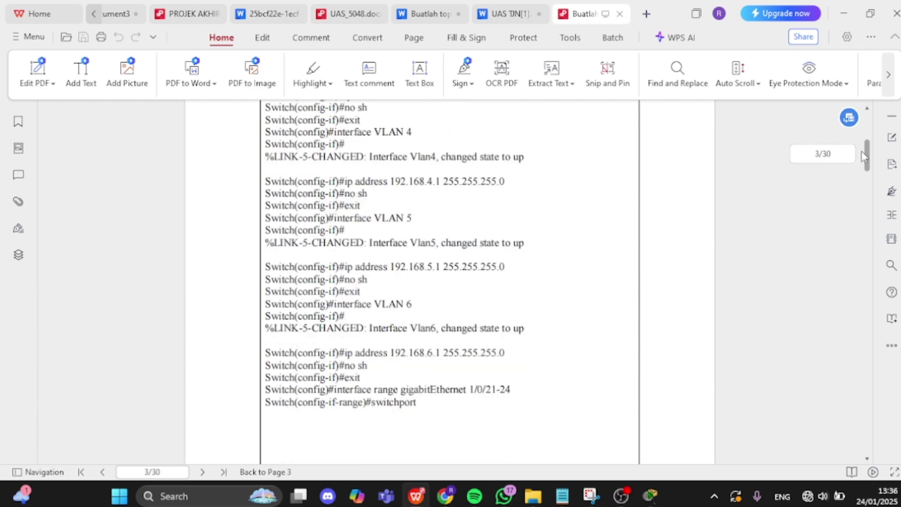
scroll(862, 153, down, 3)
scroll(862, 159, down, 11)
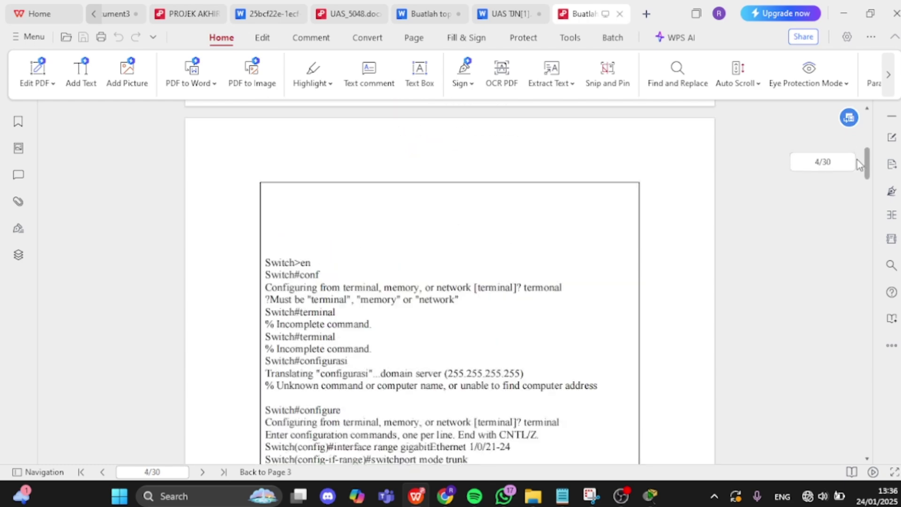
scroll(857, 161, up, 4)
scroll(857, 159, down, 1)
scroll(857, 162, down, 12)
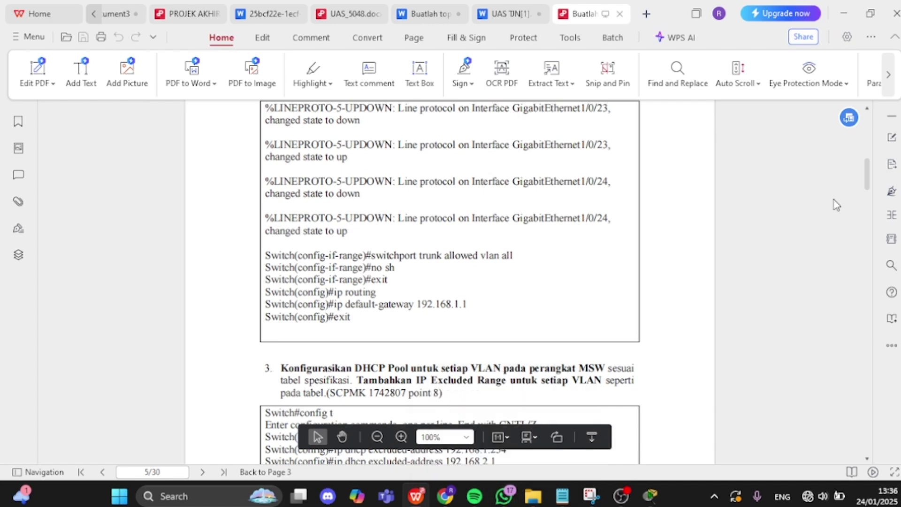
drag(868, 175, 869, 179)
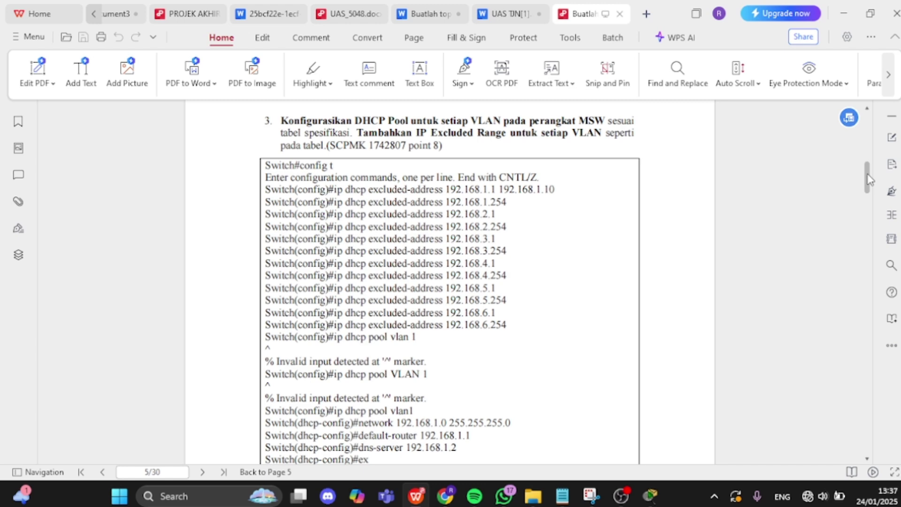
drag(868, 179, 872, 188)
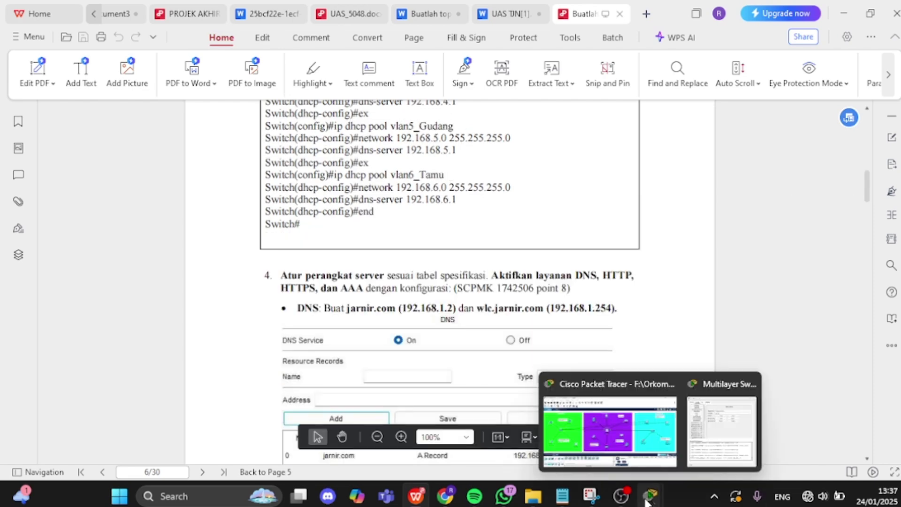
- Bring the Packet Tracer three-building topology back to the front
mouse_move(649, 493)
click(615, 458)
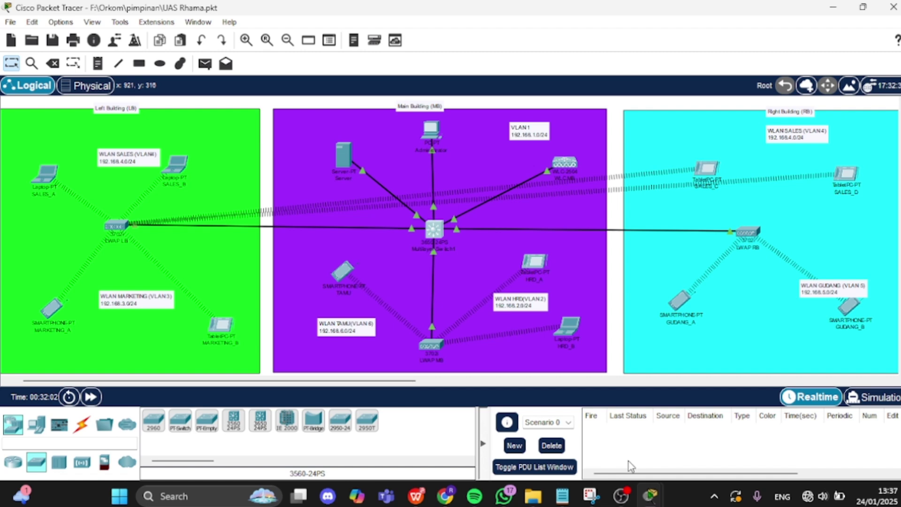
mouse_move(650, 499)
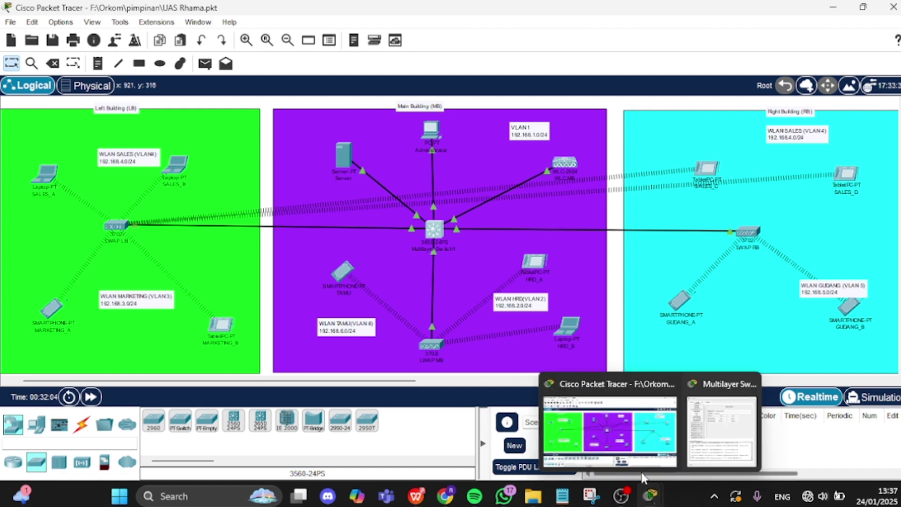
click(638, 445)
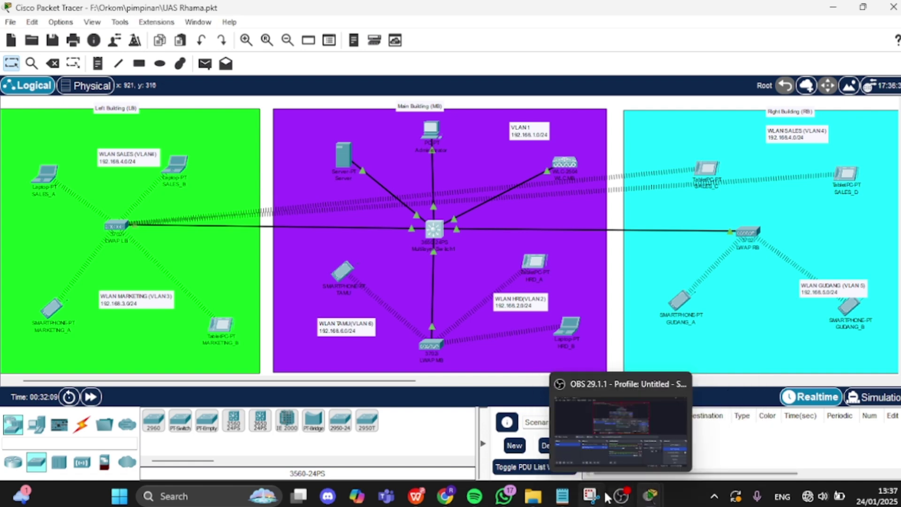
mouse_move(471, 501)
mouse_move(421, 501)
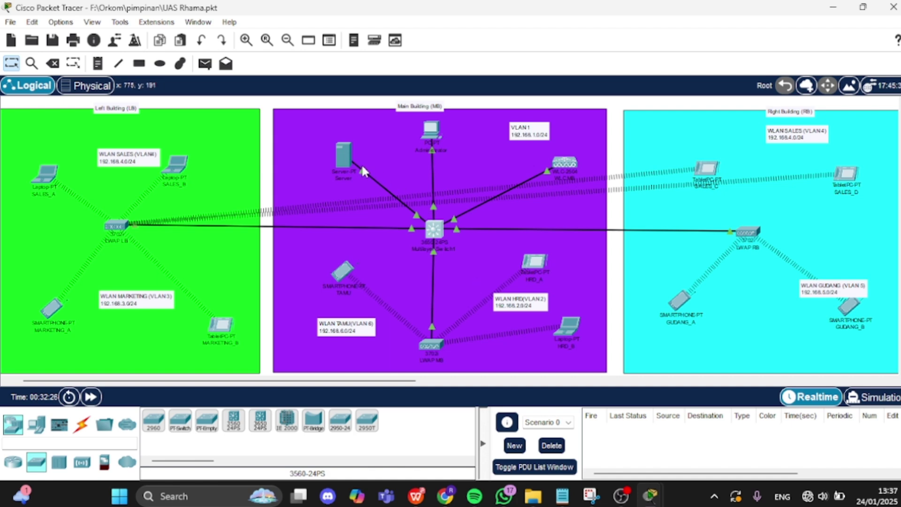
- Review the Server's DNS, HTTP and AAA settings (RADIUS client WLC-U, 192.168.1.254), then return to the PDF
click(346, 161)
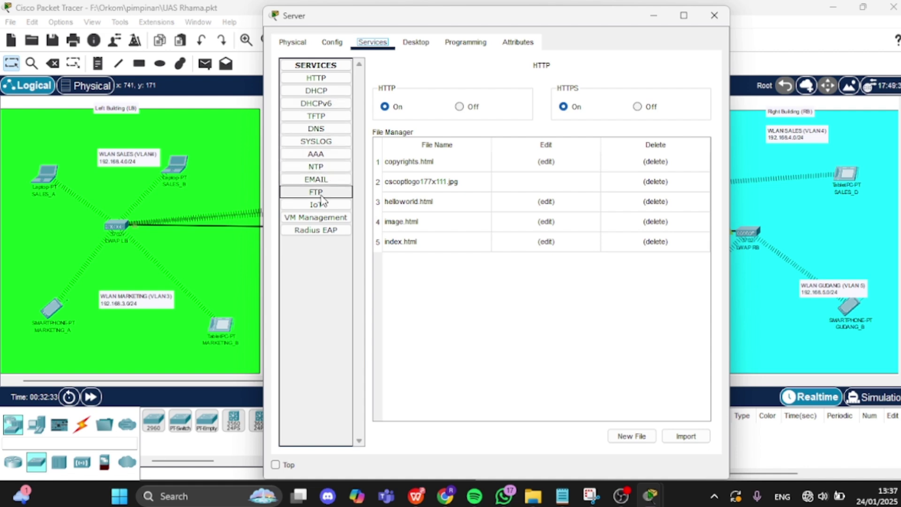
click(317, 129)
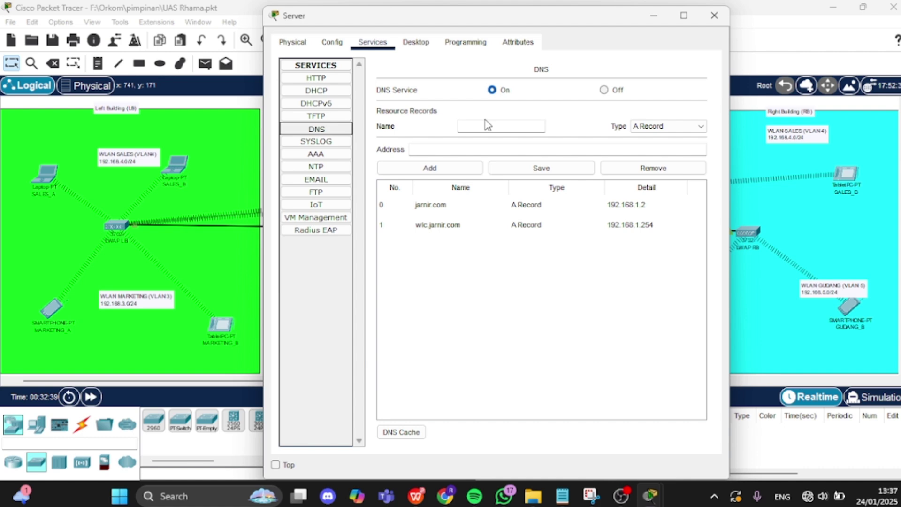
click(328, 77)
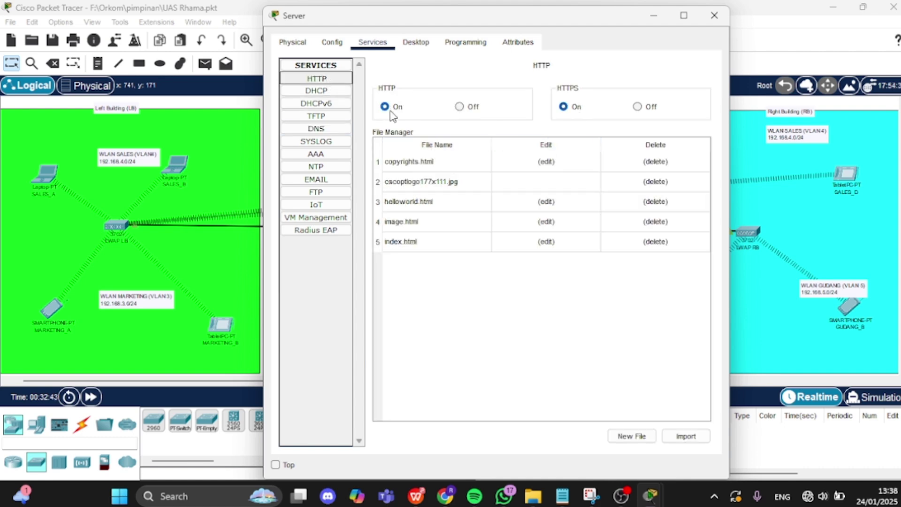
click(324, 157)
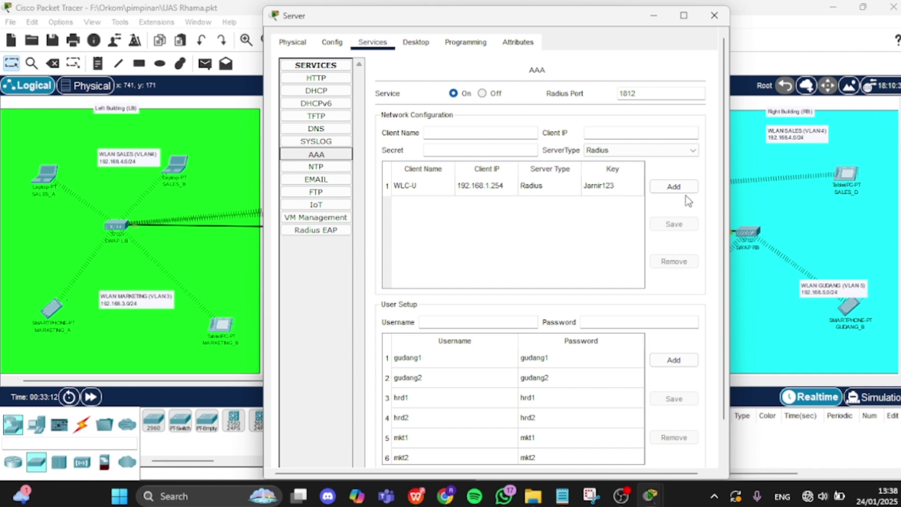
drag(723, 180, 719, 214)
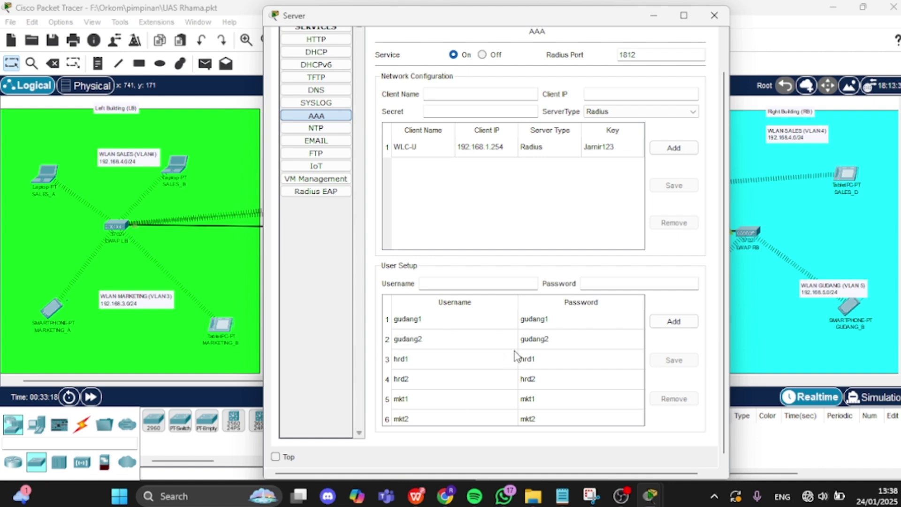
mouse_move(441, 491)
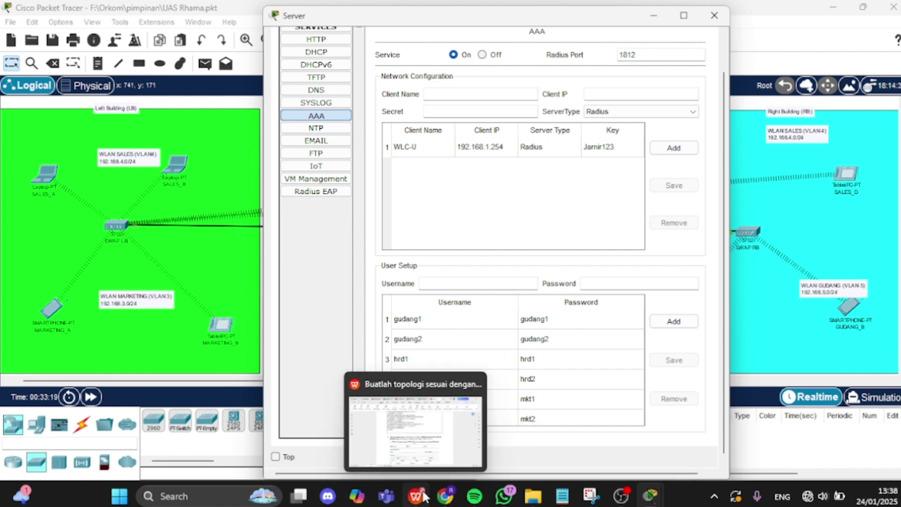
click(415, 427)
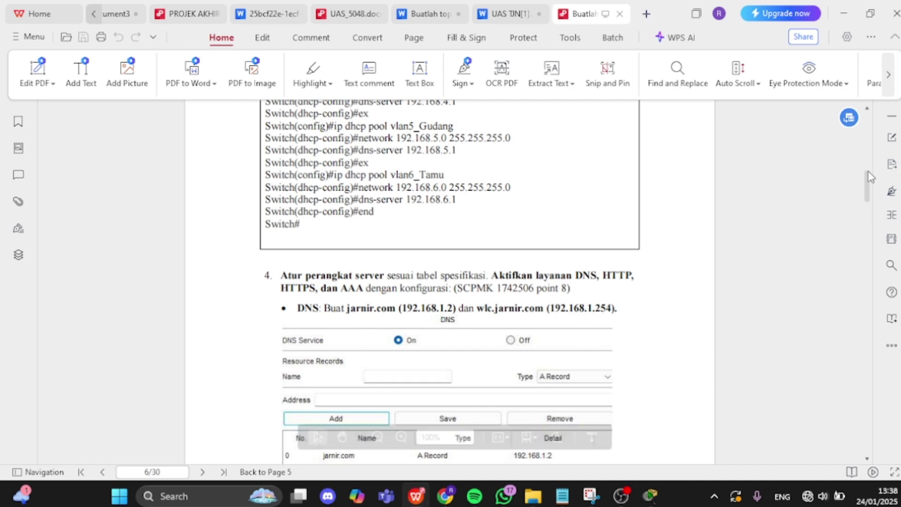
- Move the PDF to page 30's spec table for LWAP DHCP and AAA users
drag(868, 185, 855, 417)
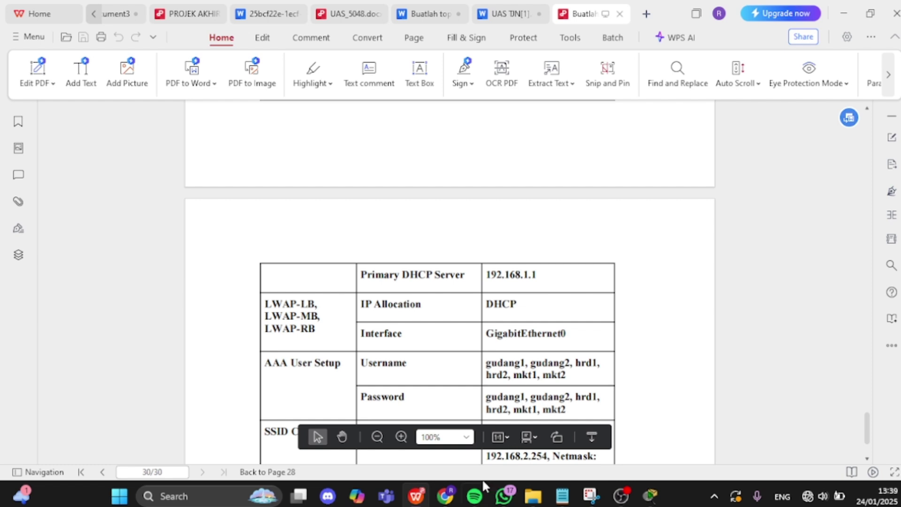
- Back in Packet Tracer, recheck the Server's DNS records and HTTP files, then minimize it
mouse_move(650, 496)
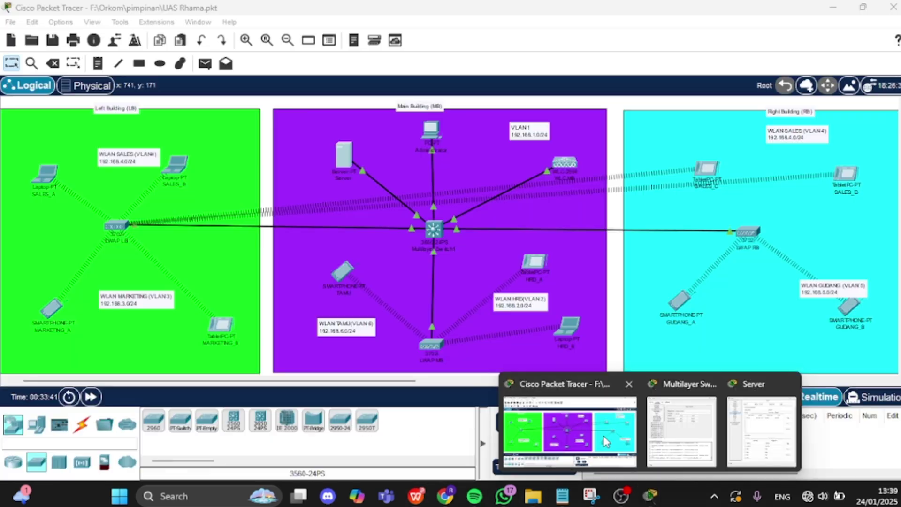
click(604, 436)
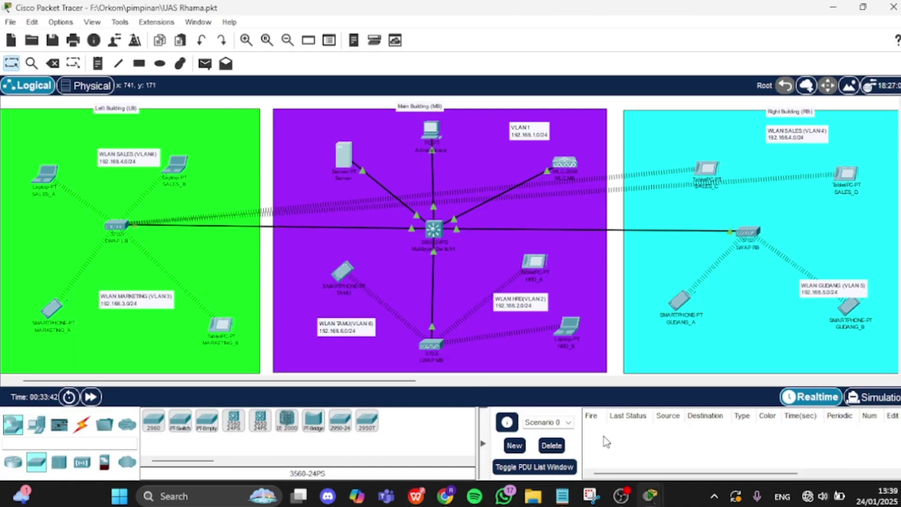
click(347, 155)
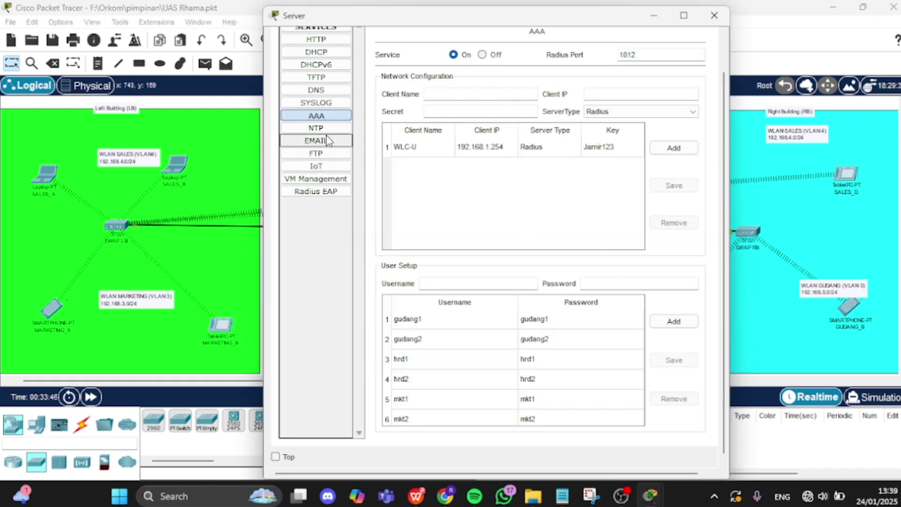
click(324, 90)
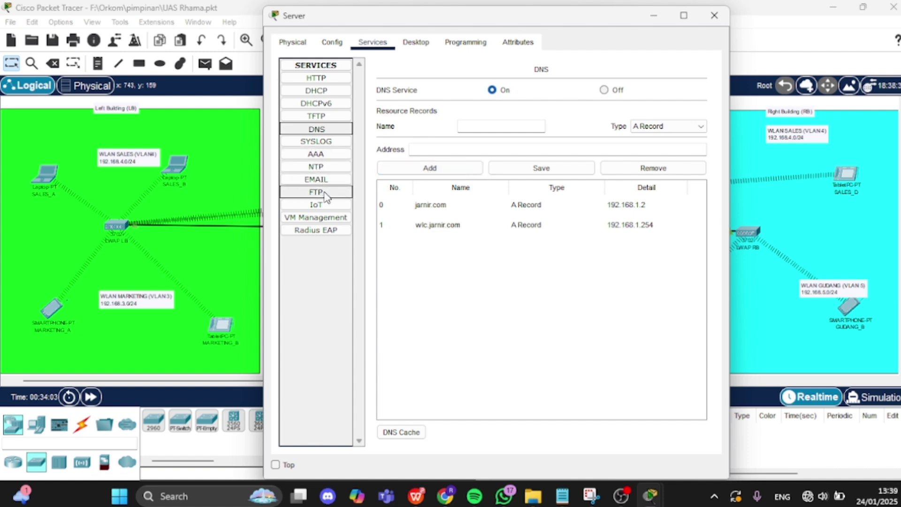
click(320, 79)
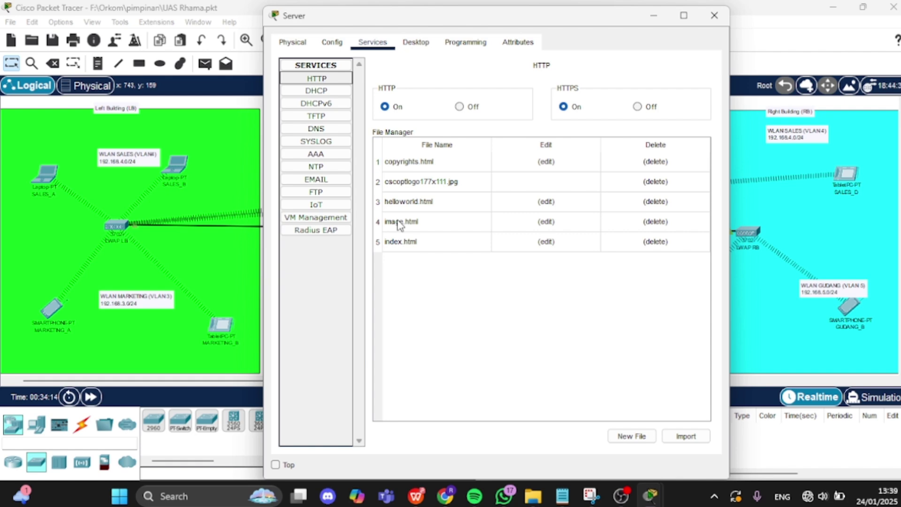
click(656, 18)
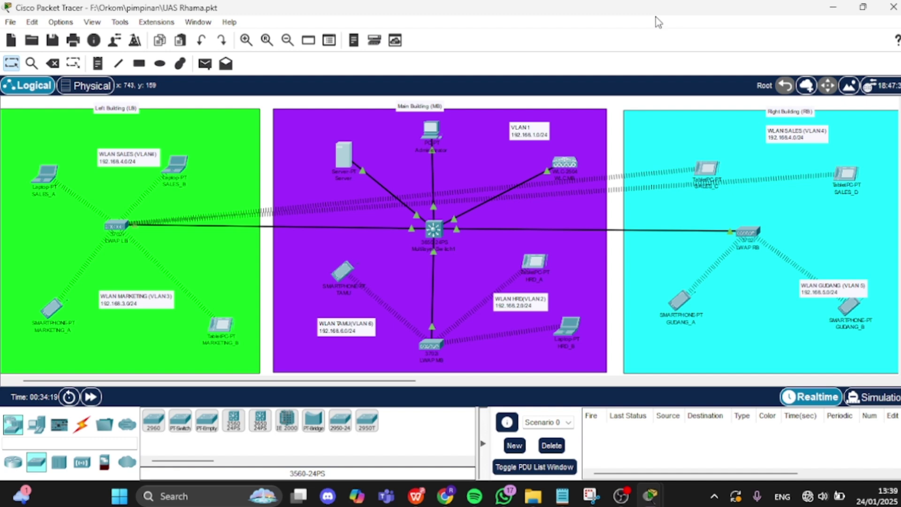
click(432, 132)
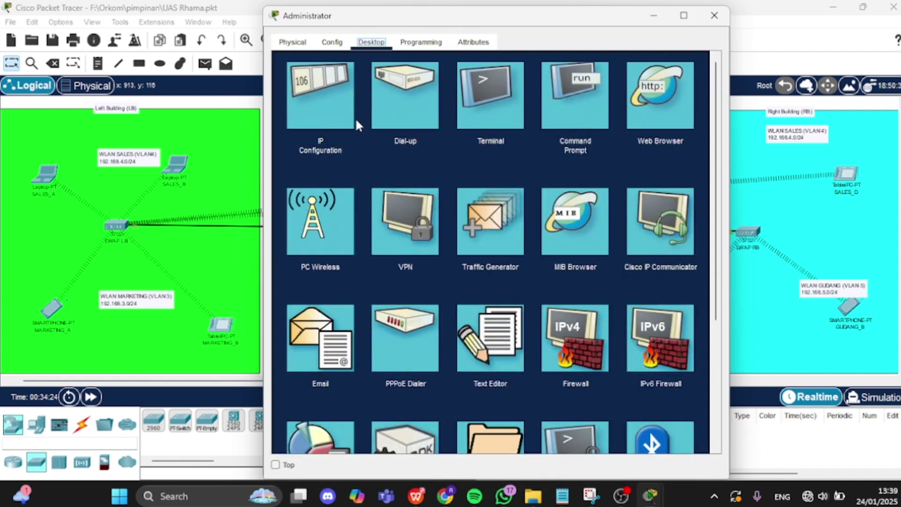
click(339, 108)
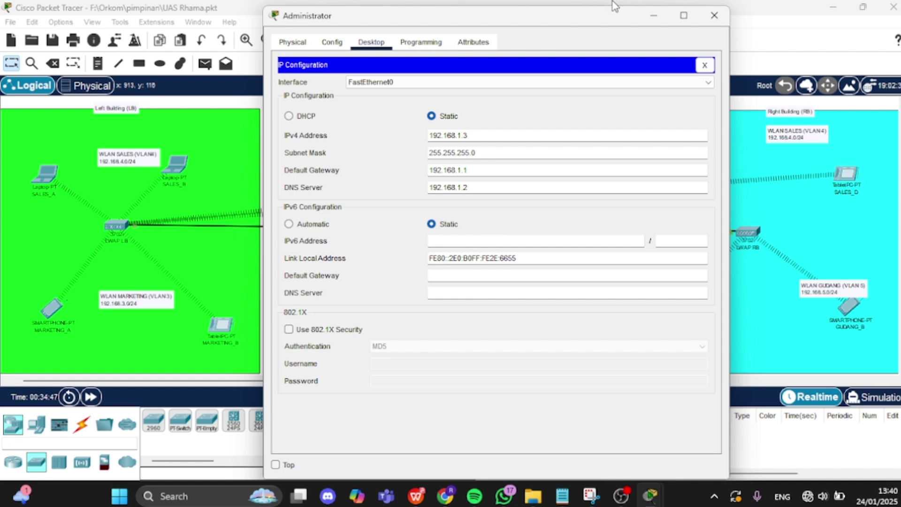
click(653, 17)
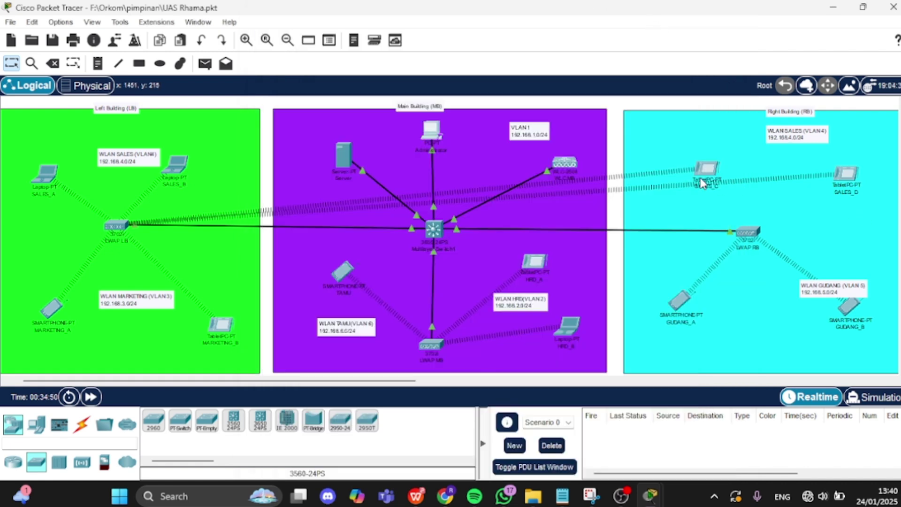
click(561, 168)
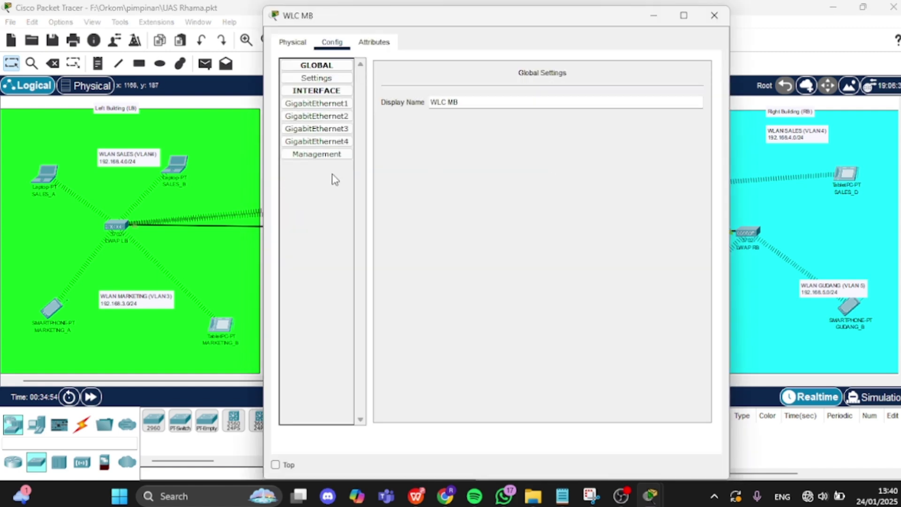
click(321, 158)
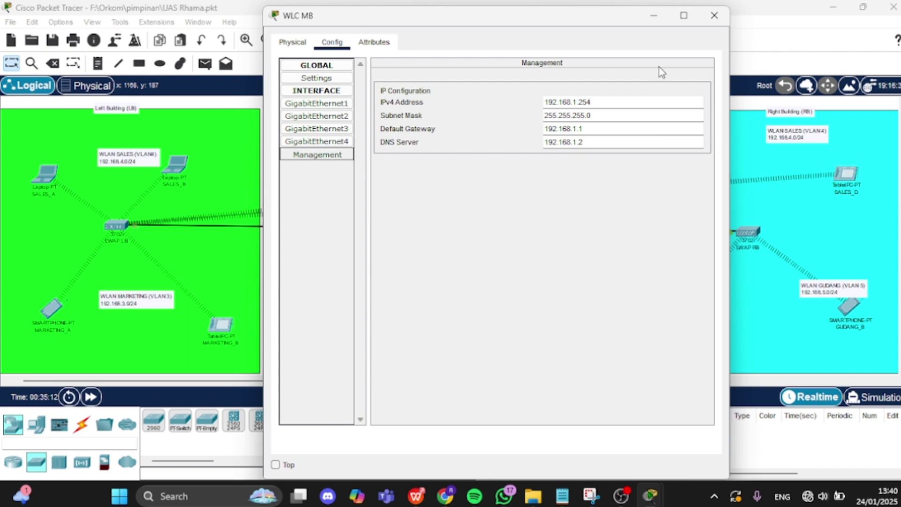
click(651, 19)
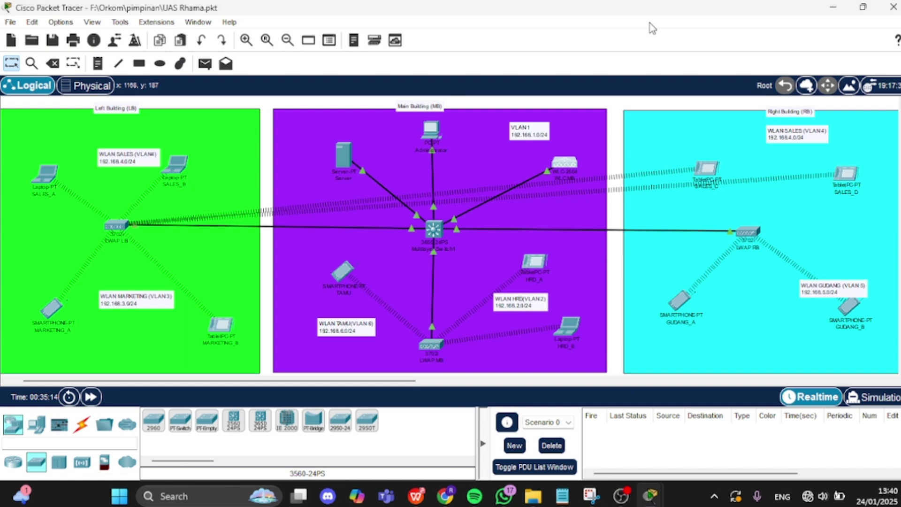
- Reopen the Administrator PC, close IP Configuration, and launch its Web Browser
click(432, 131)
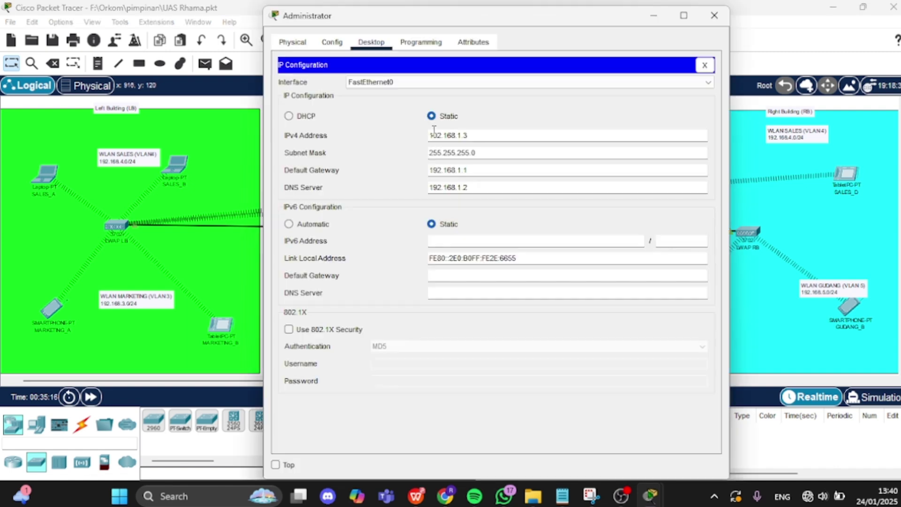
click(705, 67)
click(671, 97)
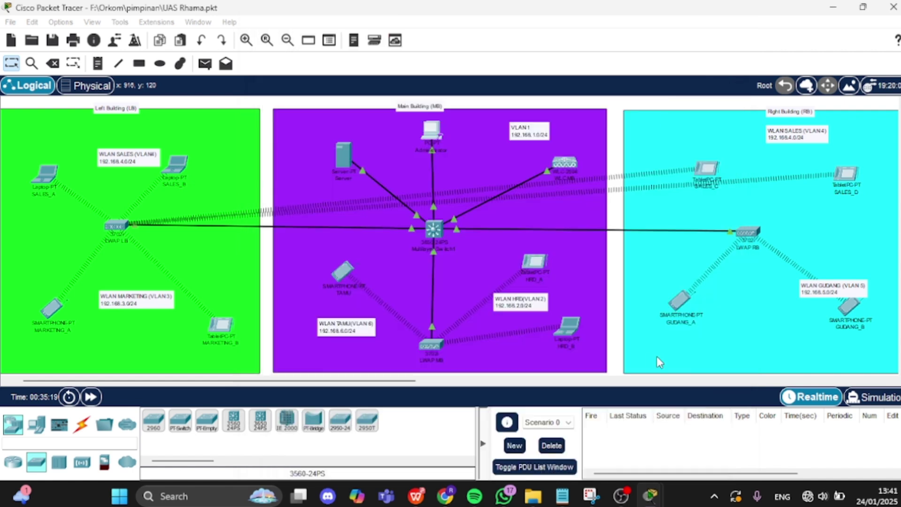
mouse_move(650, 495)
click(740, 442)
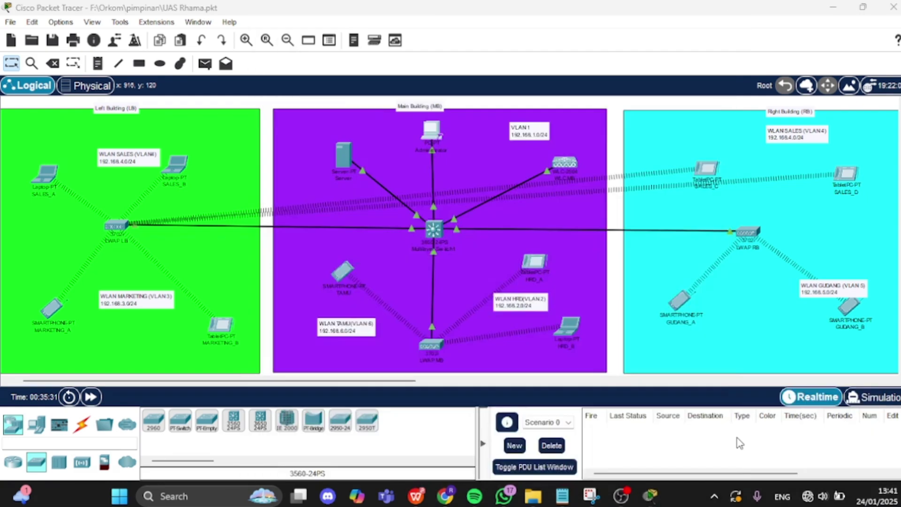
text(http)
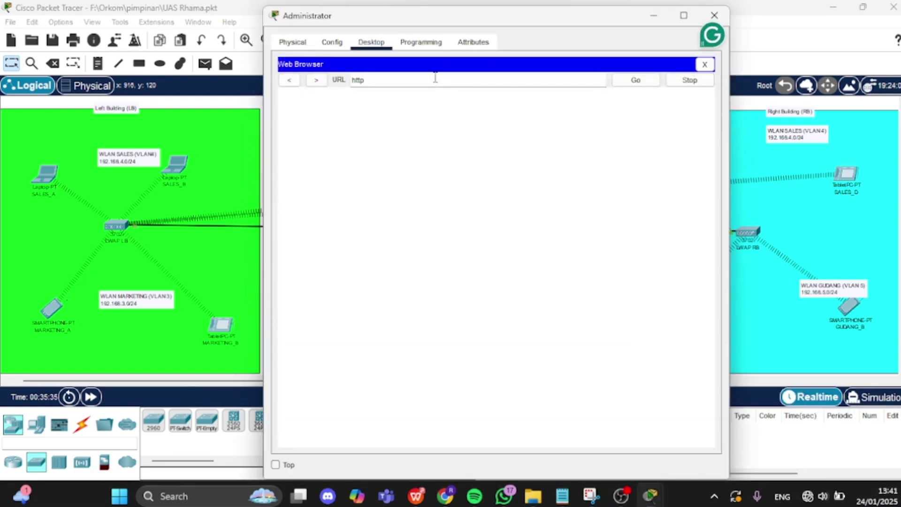
text(://192.1)
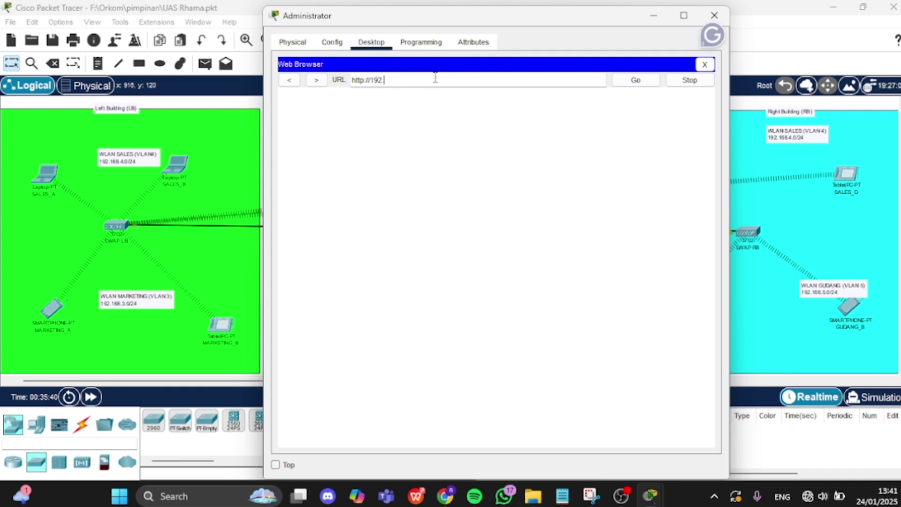
text(68)
text(.1.254)
- Switch to the assignment PDF and scroll to page 9's Cisco 2500 WLC admin-account screenshot
click(421, 501)
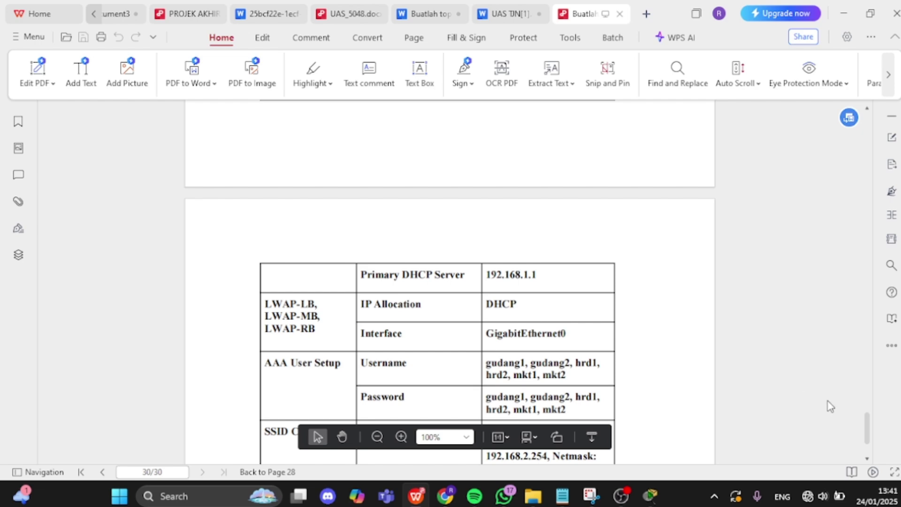
drag(867, 430, 843, 213)
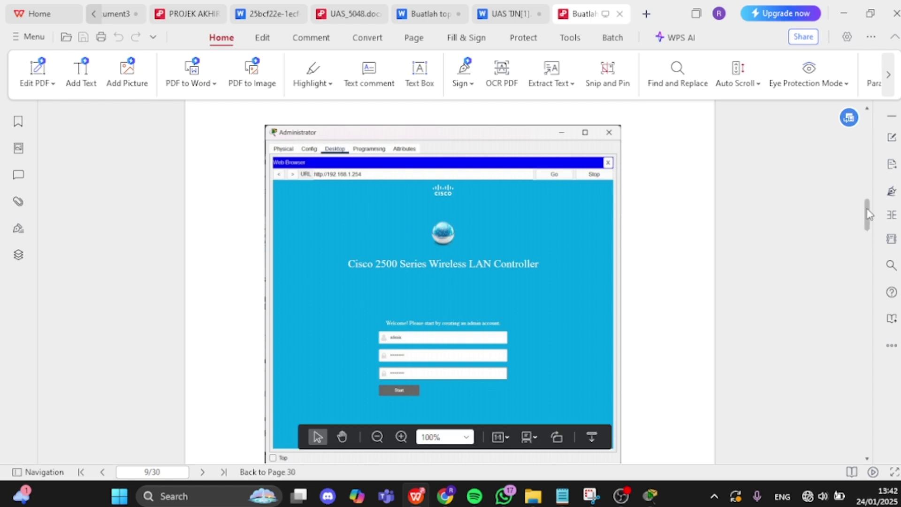
- Scroll the PDF through pages 10–11 to step 8 on page 12, setting the Primary DHCP Server
drag(867, 214, 868, 225)
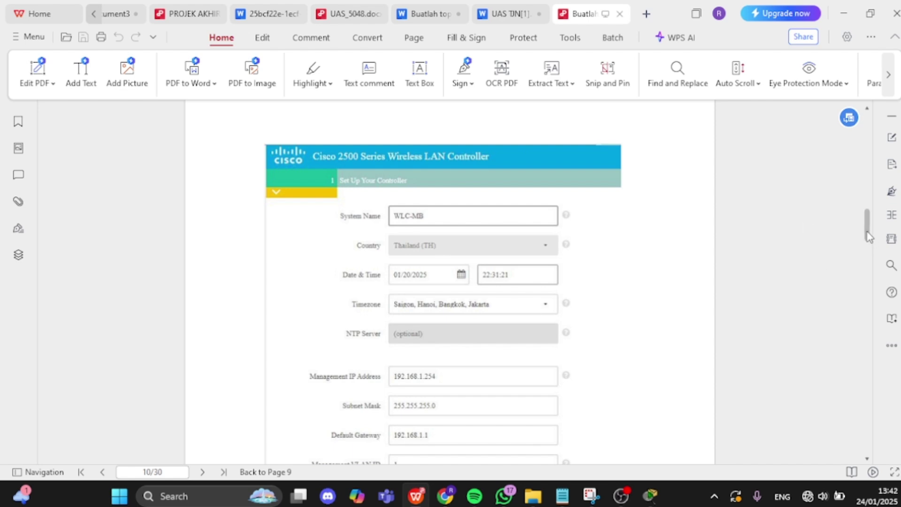
drag(867, 236, 868, 241)
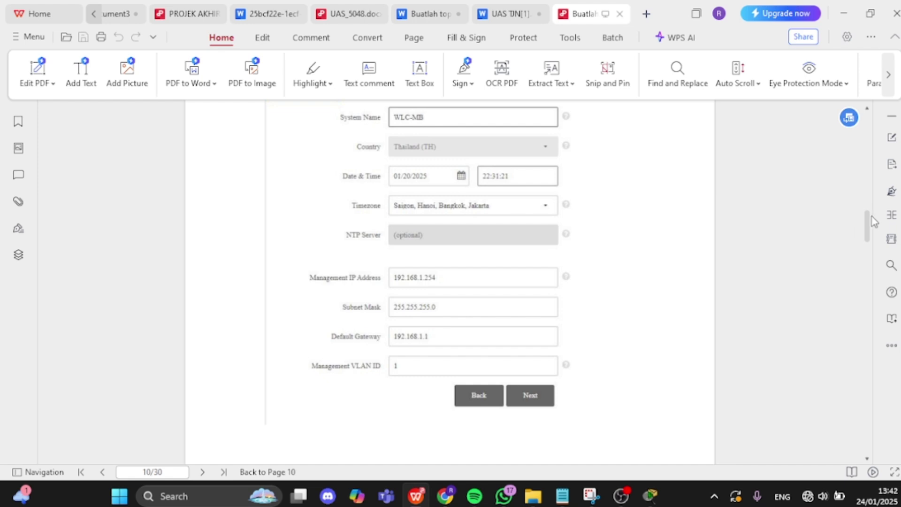
drag(867, 222, 861, 234)
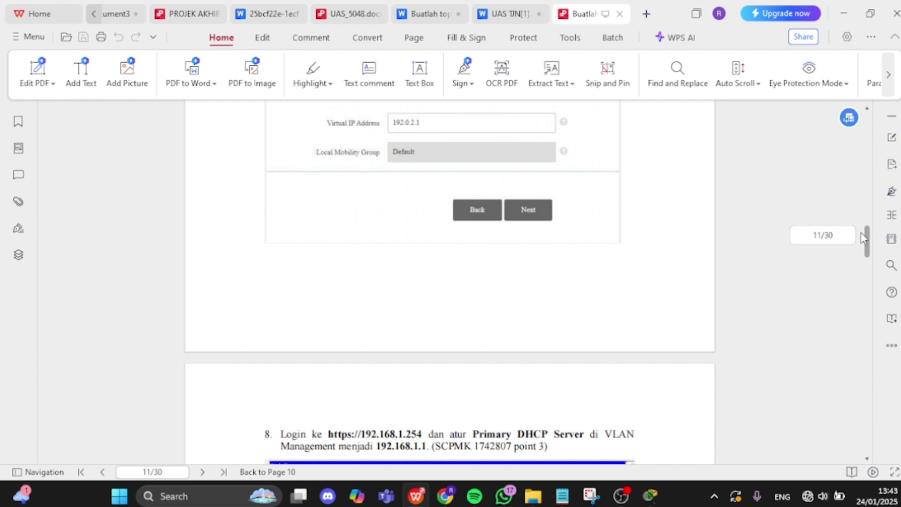
drag(862, 233, 869, 241)
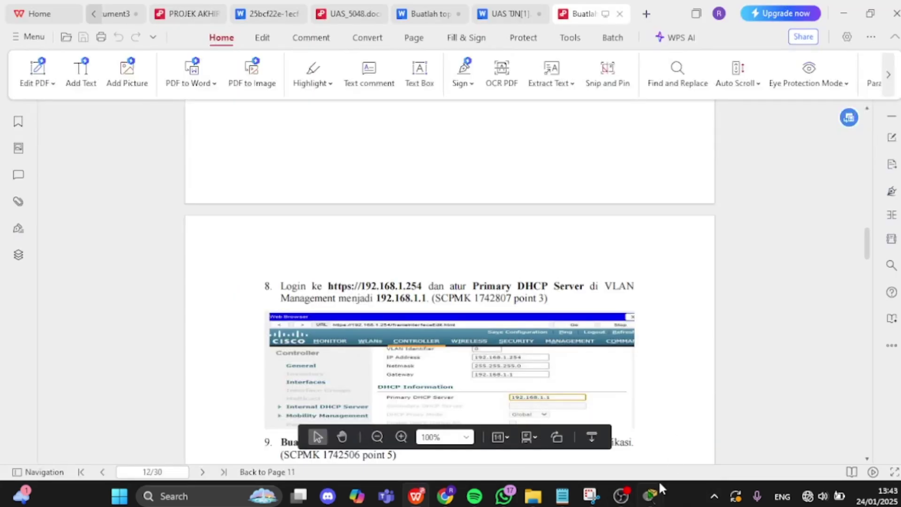
mouse_move(618, 501)
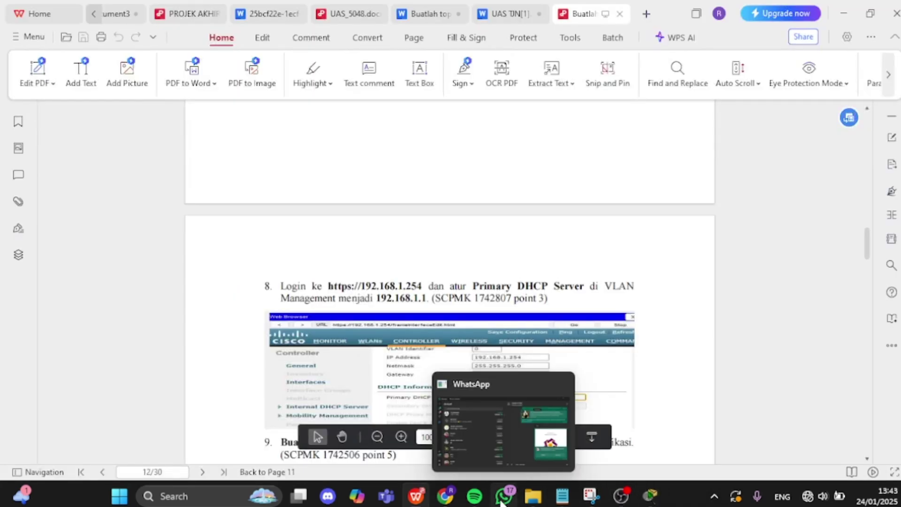
mouse_move(657, 501)
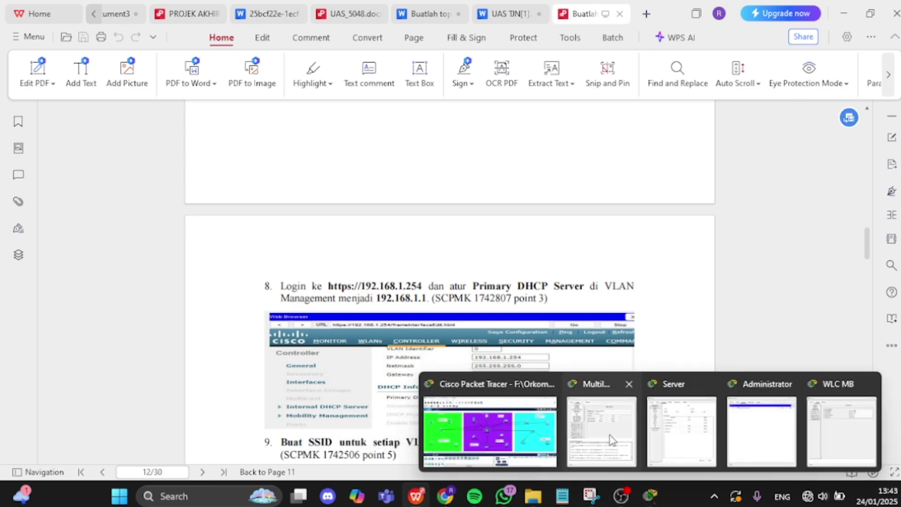
click(507, 428)
click(435, 133)
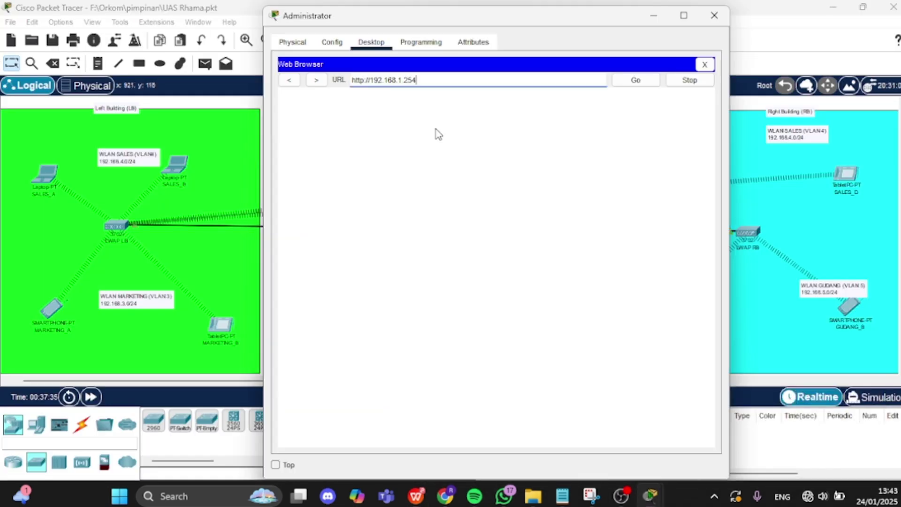
click(647, 81)
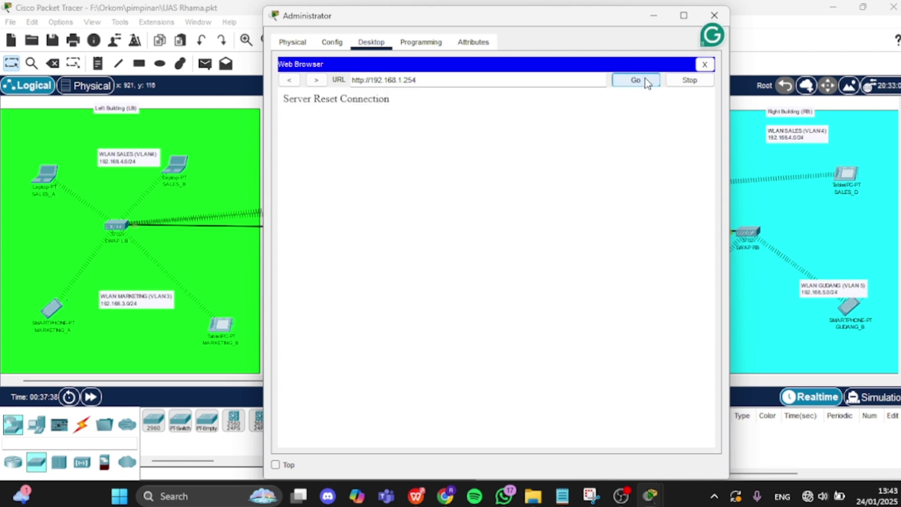
triple_click(556, 80)
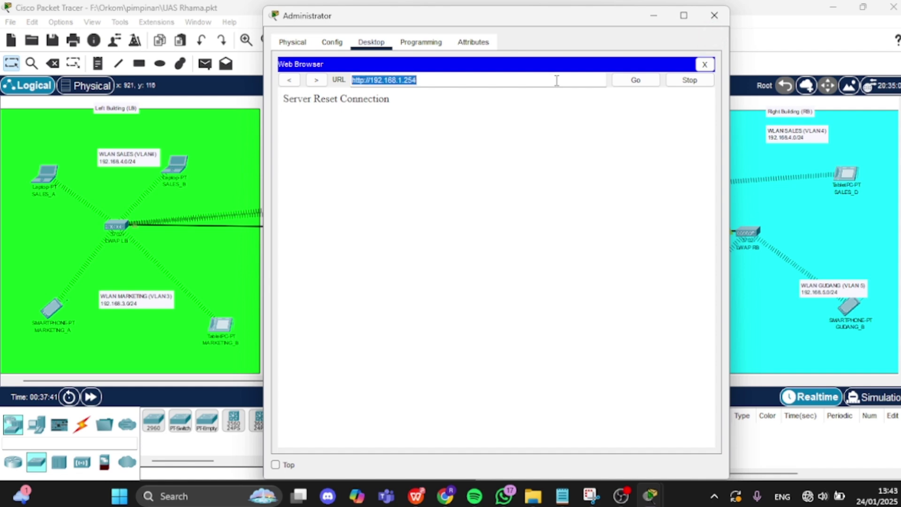
key(BackSpace)
text(https)
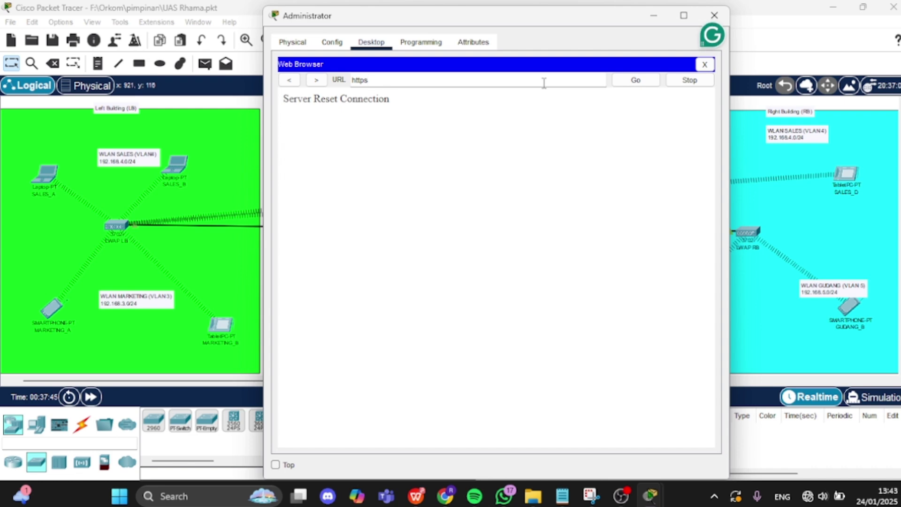
text(:)
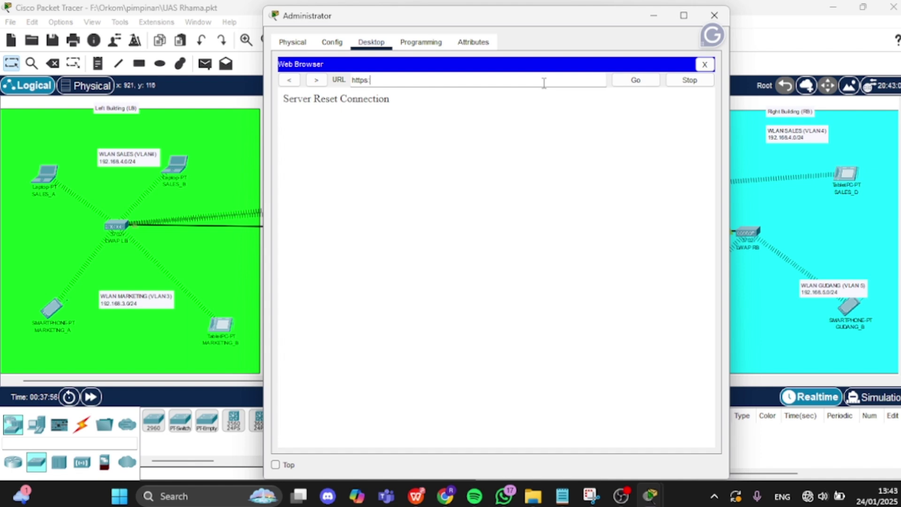
text(//192.168.1.254)
click(621, 81)
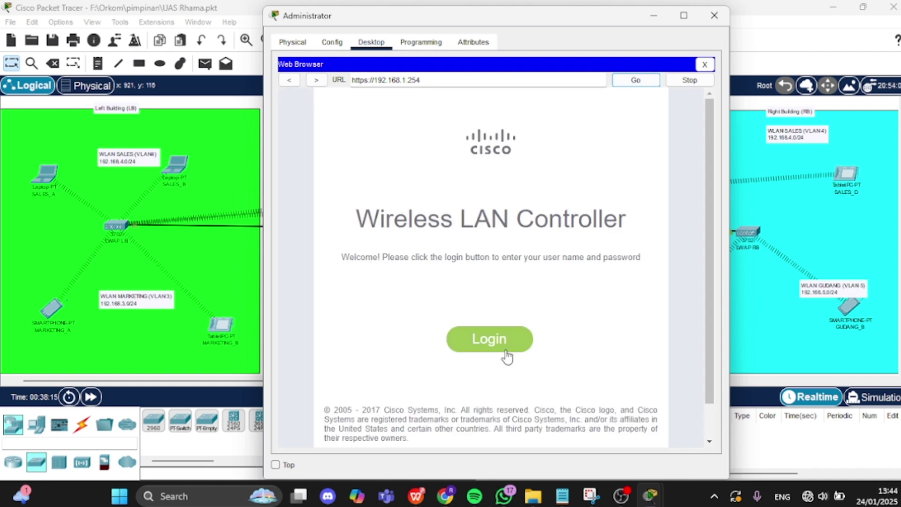
click(503, 355)
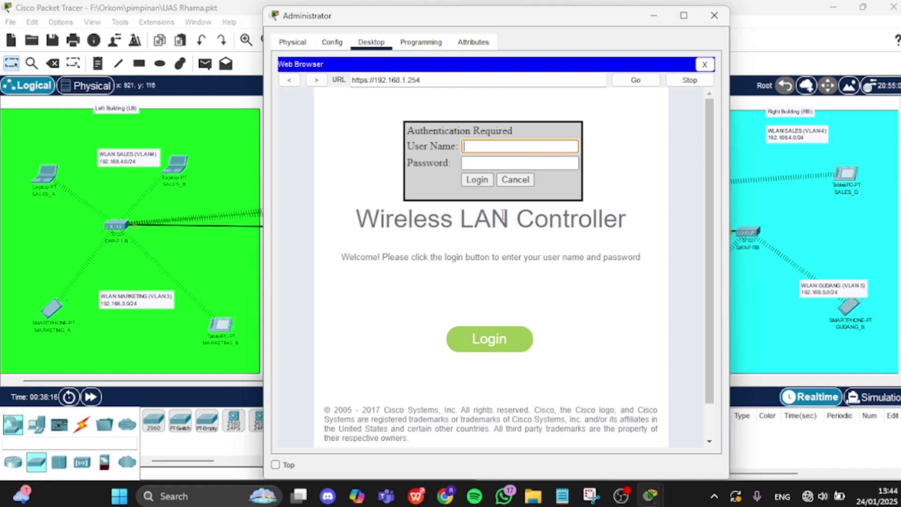
text(admin)
click(508, 165)
text(admin)
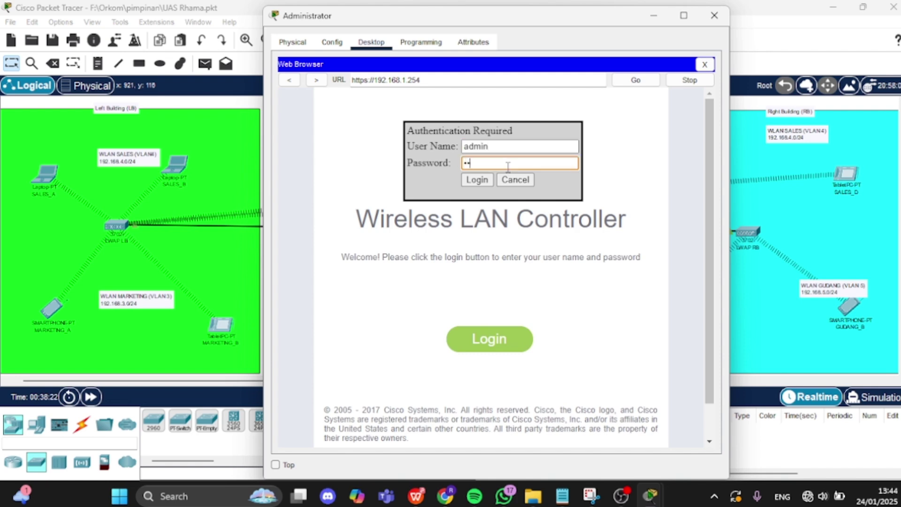
text(1234)
click(477, 183)
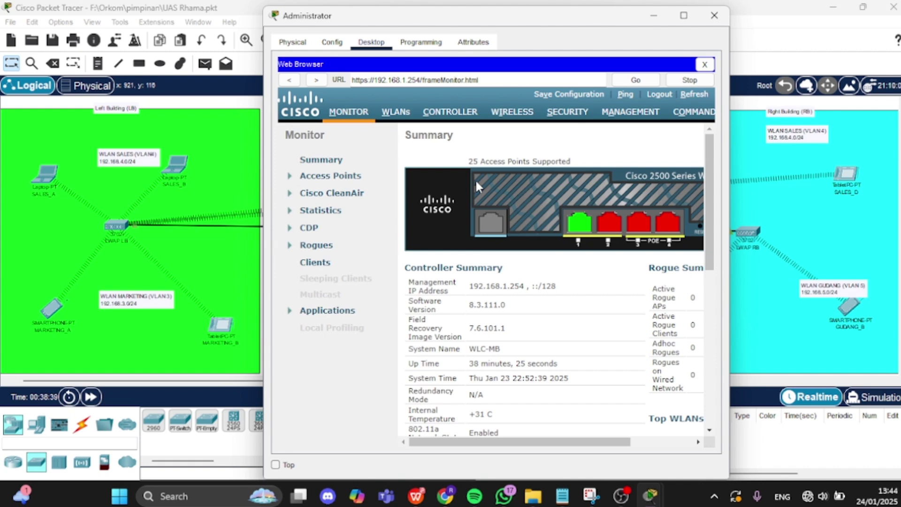
- Under CONTROLLER, confirm the Internal DHCP Server has no allocated leases or scopes, then list Interfaces
click(441, 117)
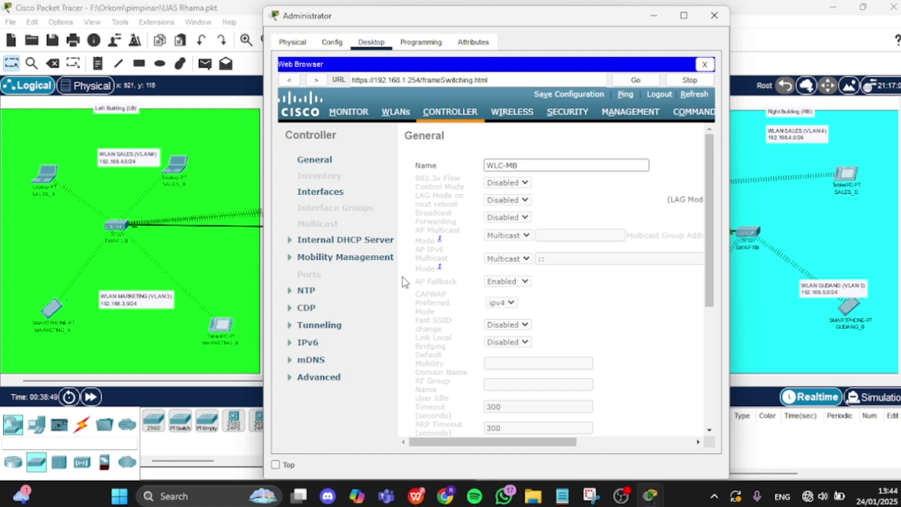
click(345, 240)
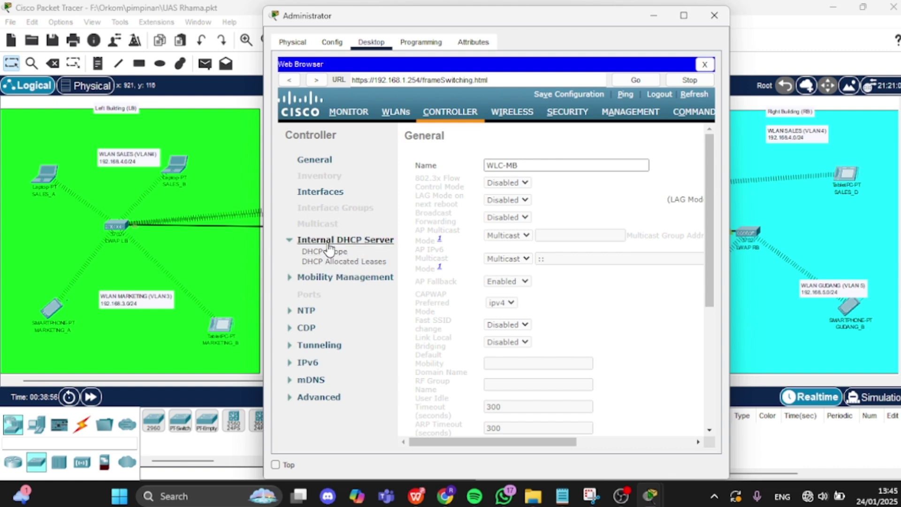
click(331, 263)
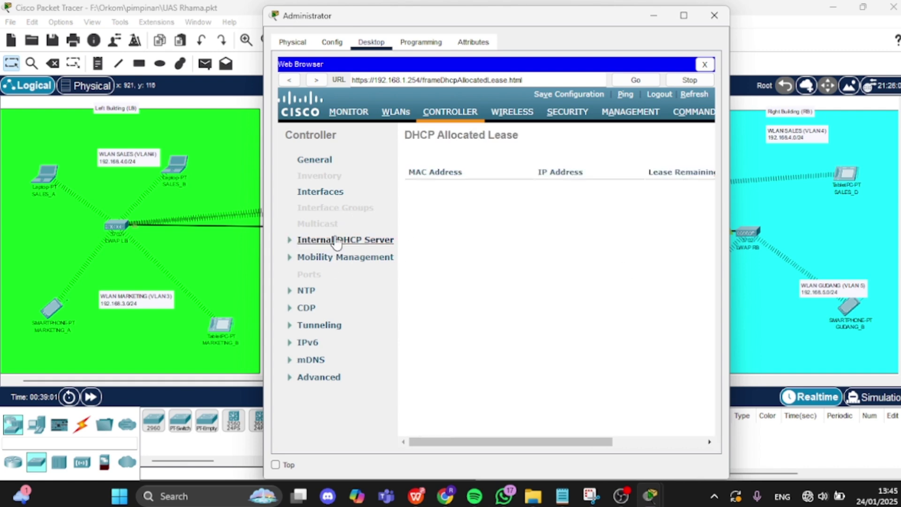
click(364, 240)
click(324, 252)
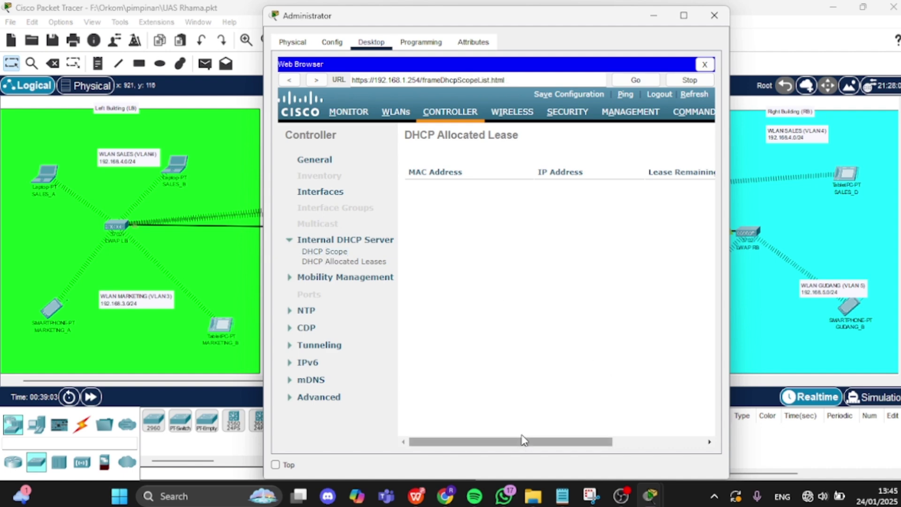
drag(517, 443, 434, 445)
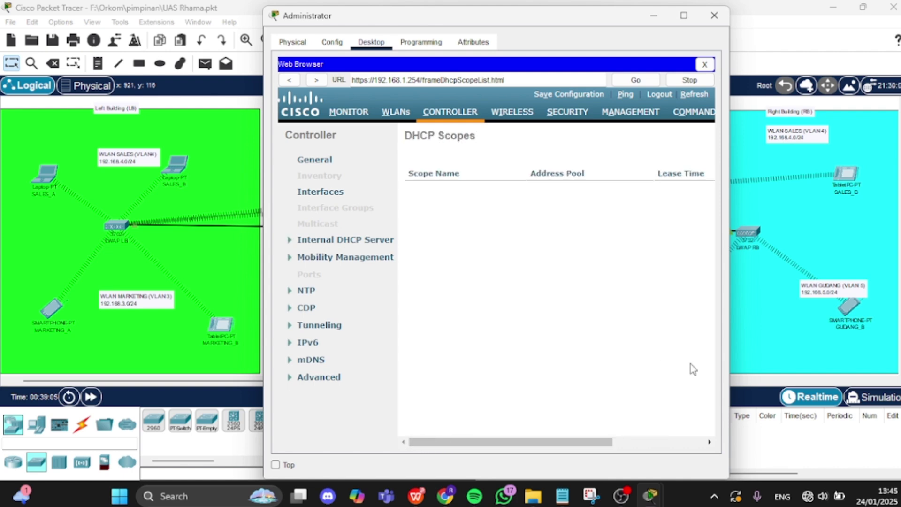
click(323, 195)
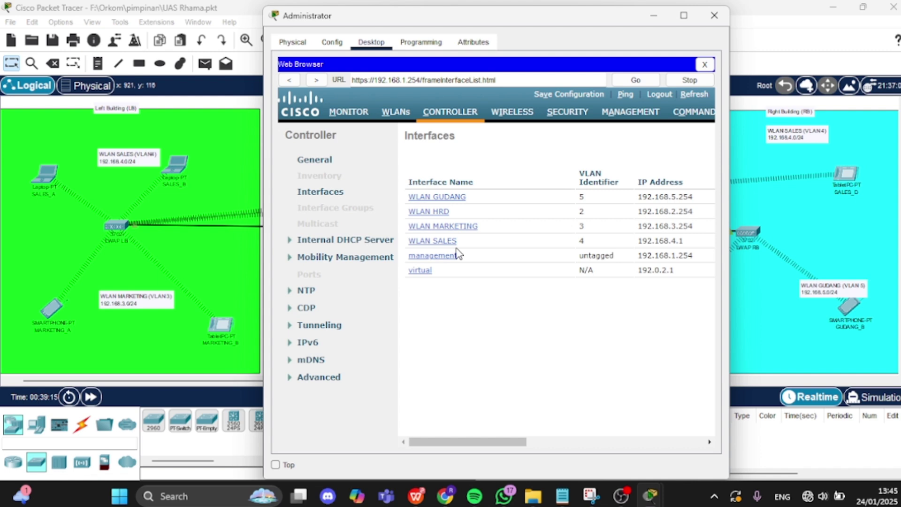
- Browse the controller's Mobility Management and General settings, then go back to Interfaces
click(365, 266)
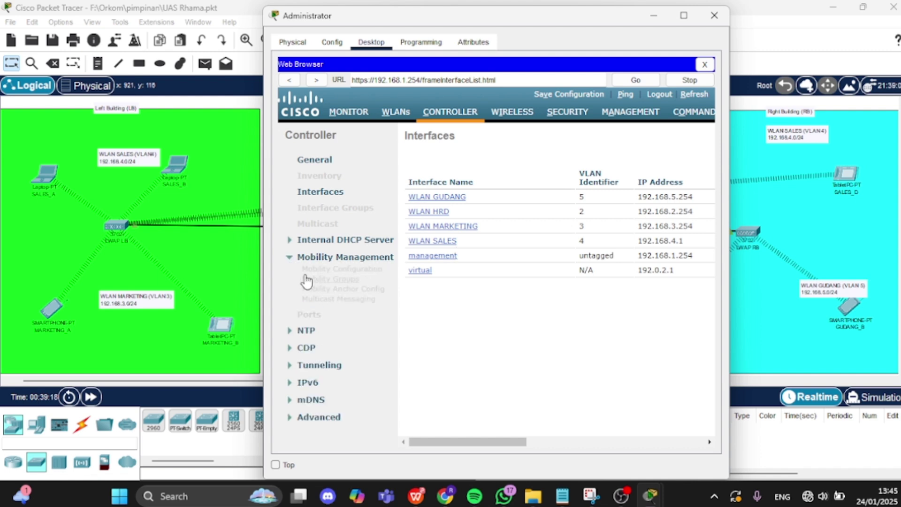
click(327, 261)
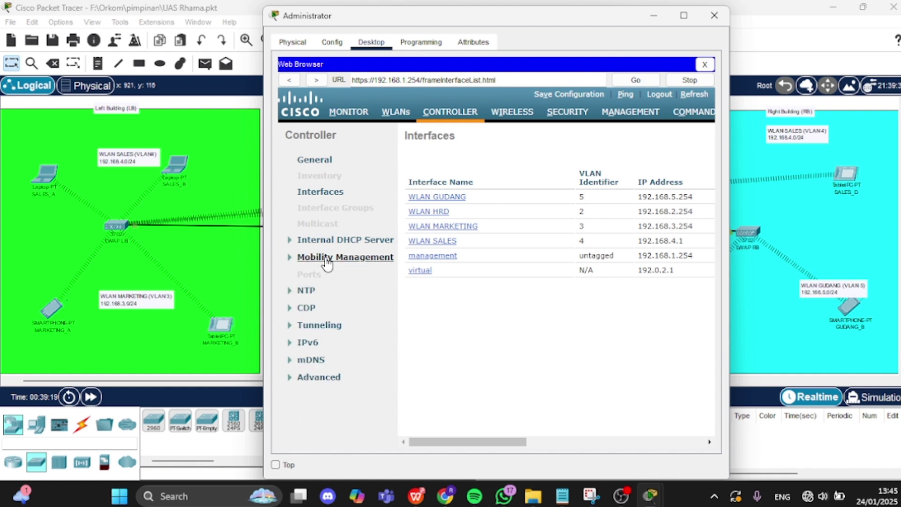
click(313, 161)
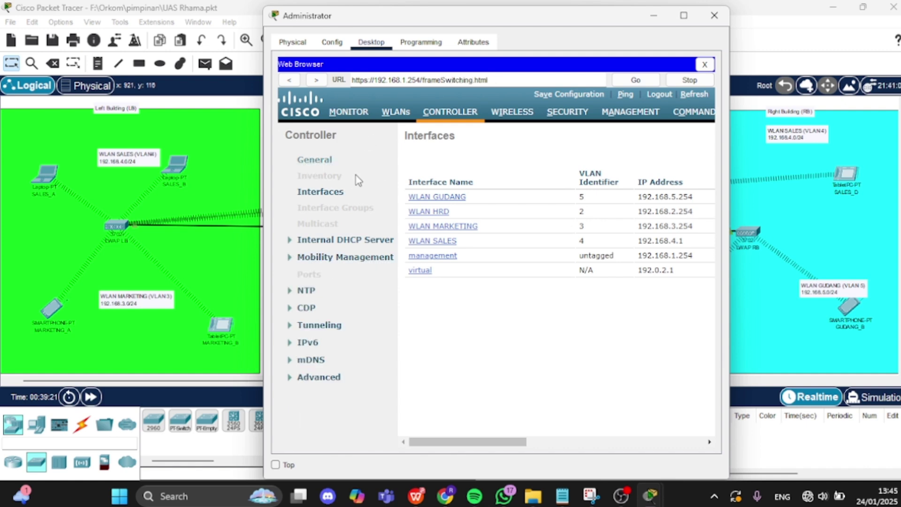
click(439, 258)
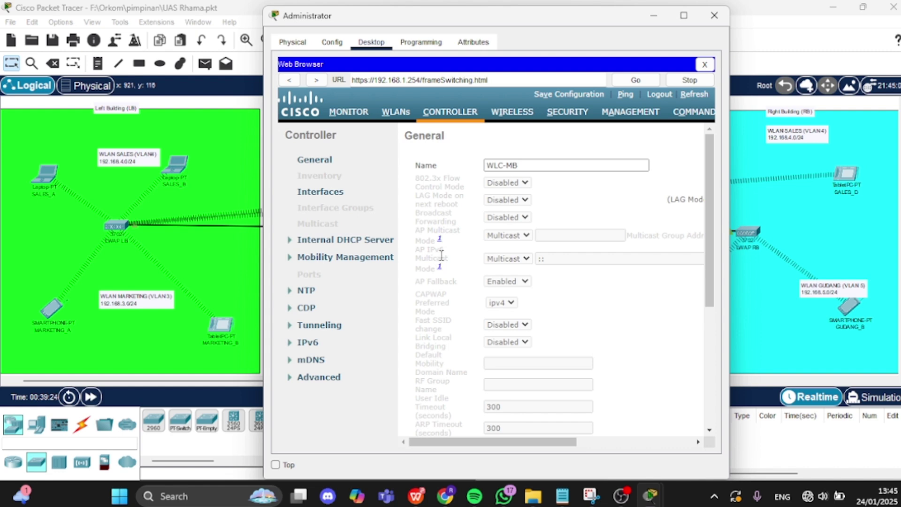
click(328, 195)
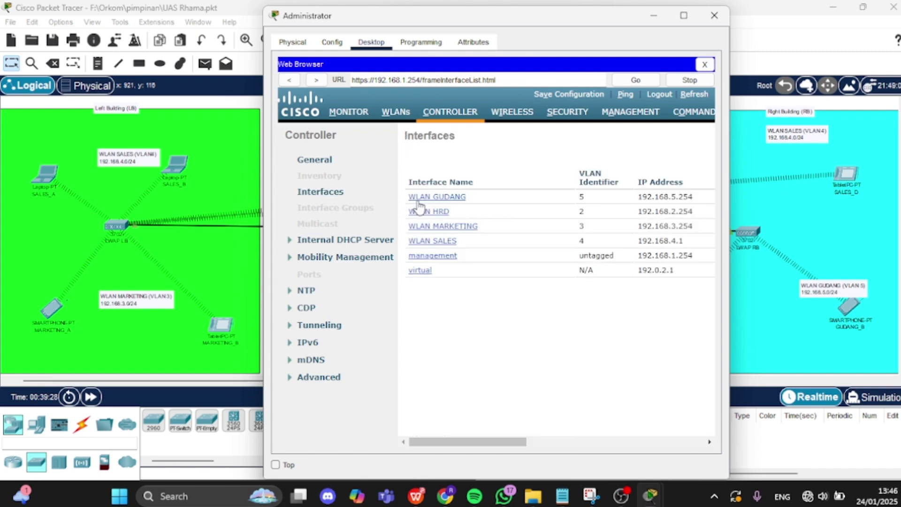
- Check the management interface: 192.168.1.254, mask 255.255.255.0, gateway and DHCP server 192.168.1.1
click(443, 261)
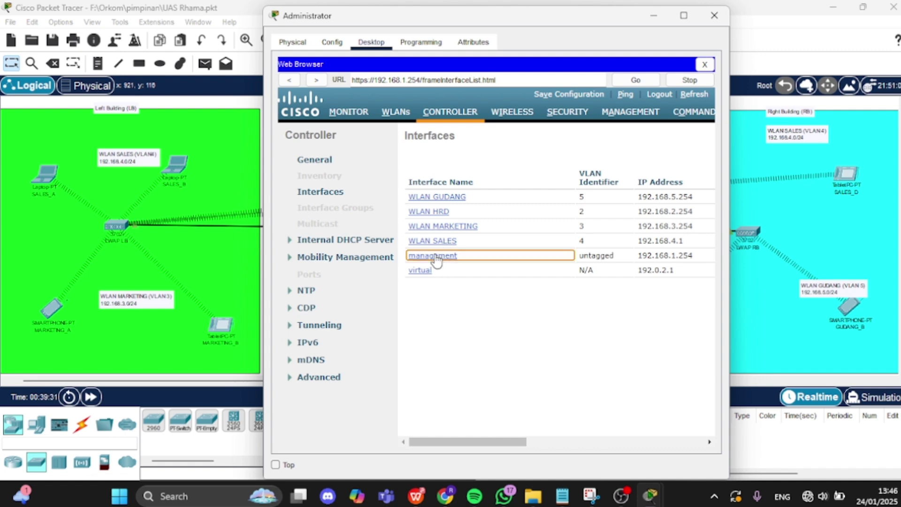
double_click(436, 260)
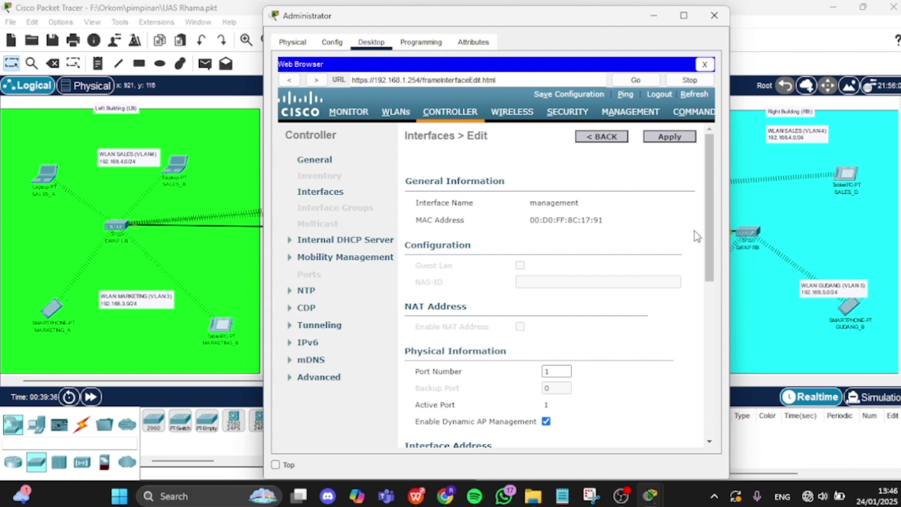
drag(708, 240, 725, 318)
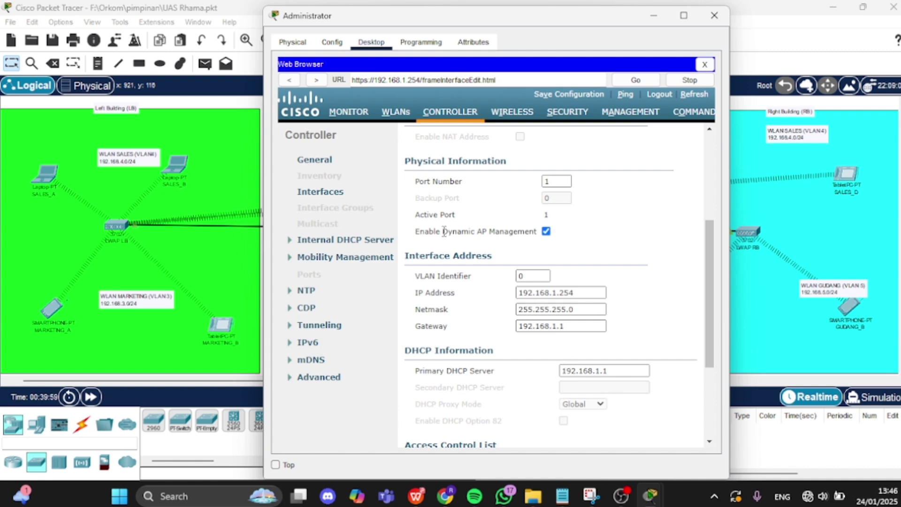
click(407, 113)
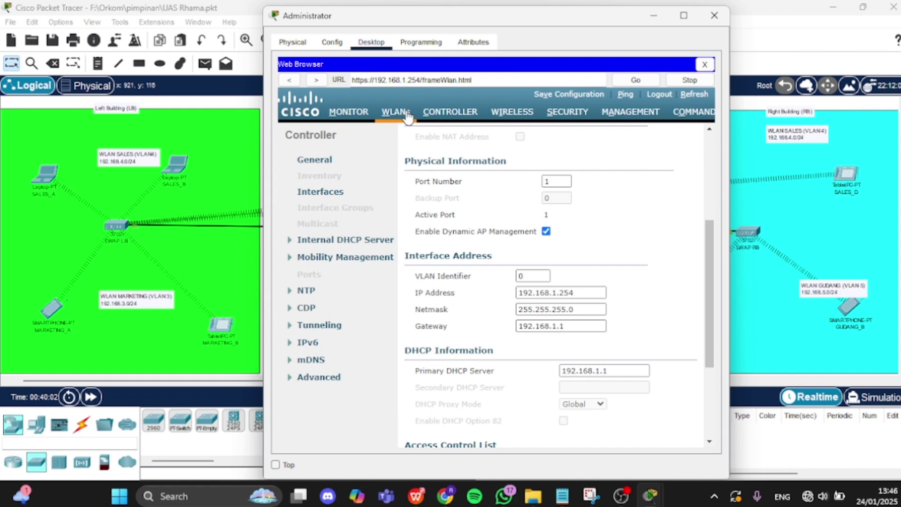
- Review the six WLAN profiles' SSIDs, trying Create New before backing out
click(407, 115)
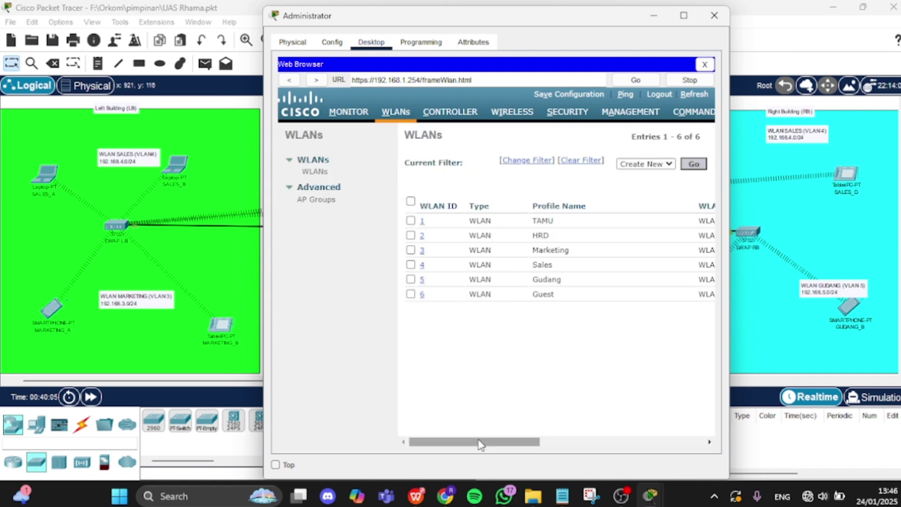
drag(481, 444, 504, 442)
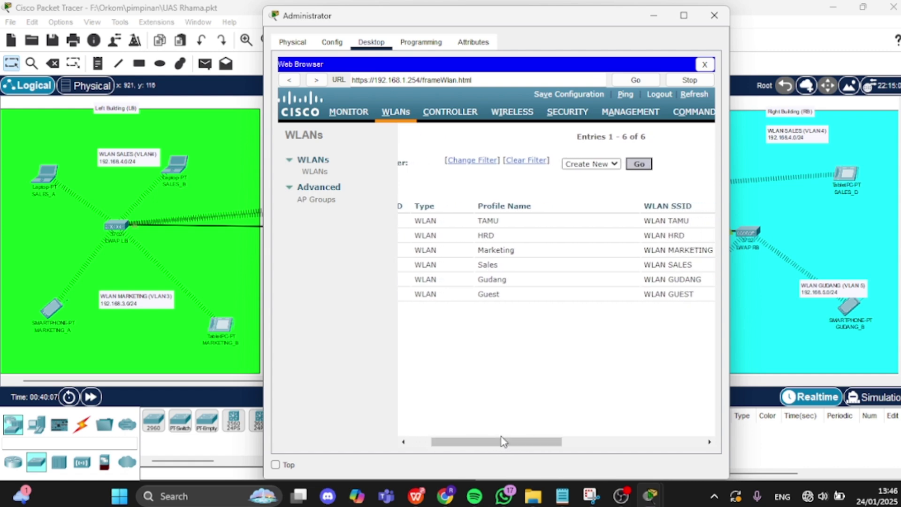
click(640, 166)
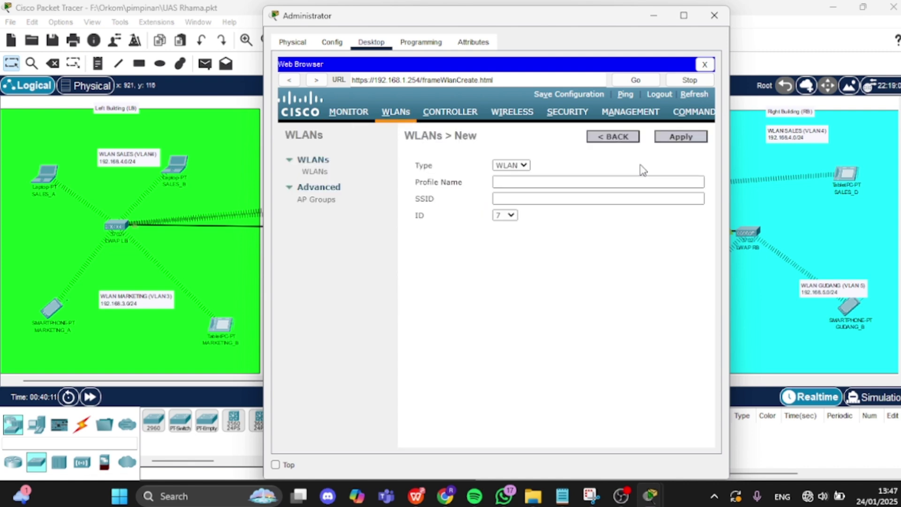
click(565, 187)
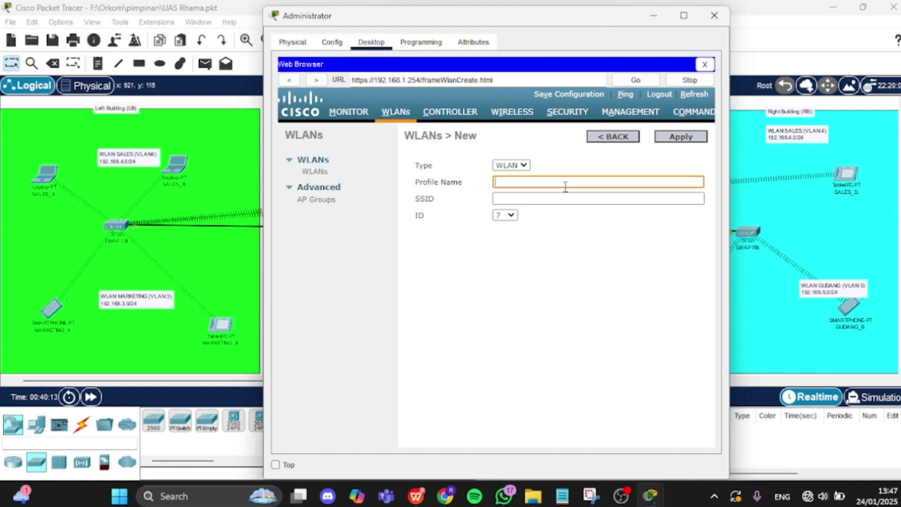
click(604, 139)
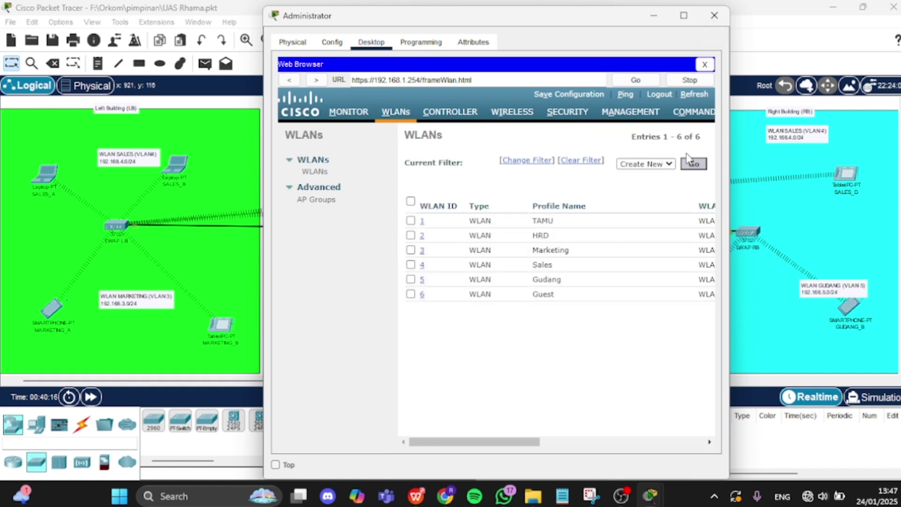
- Open the edit page for WLAN ID 1, TAMU
click(557, 222)
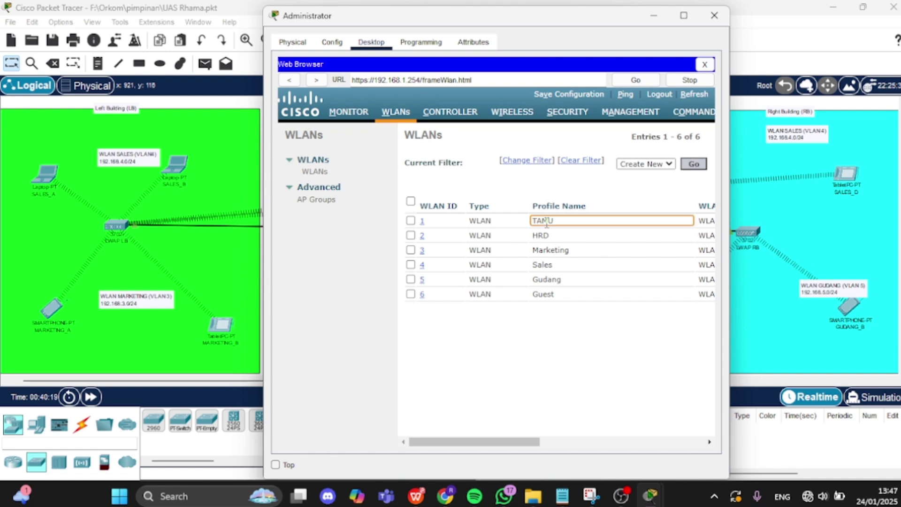
click(425, 225)
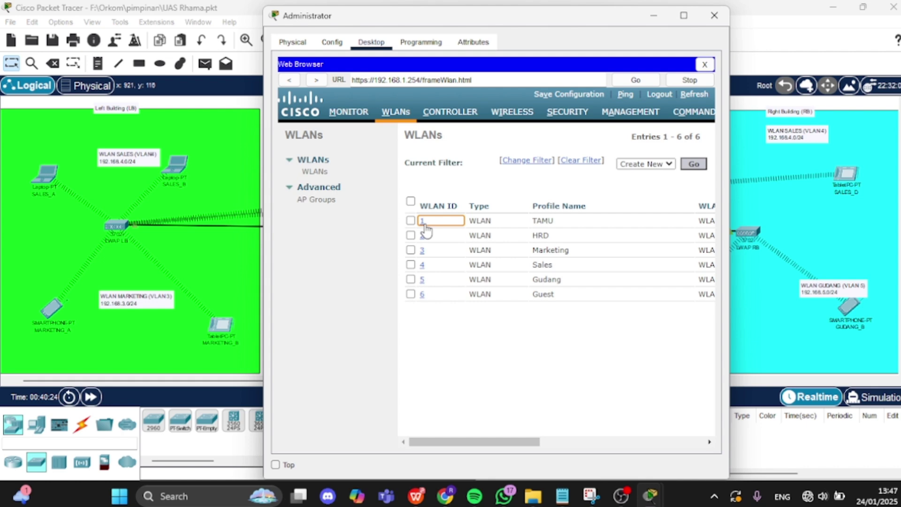
click(422, 222)
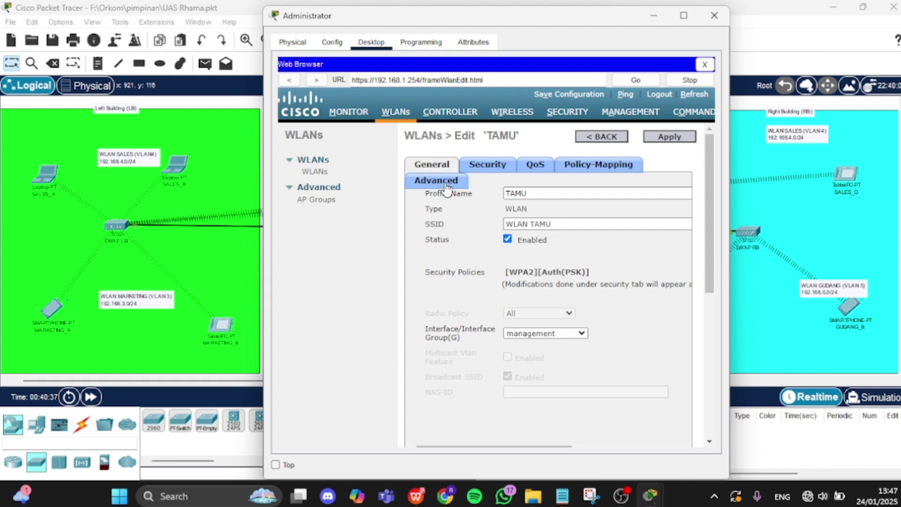
- Check TAMU's Layer 2 security is WPA+WPA2 with AES and PSK, then go back to the WLANs list
click(493, 171)
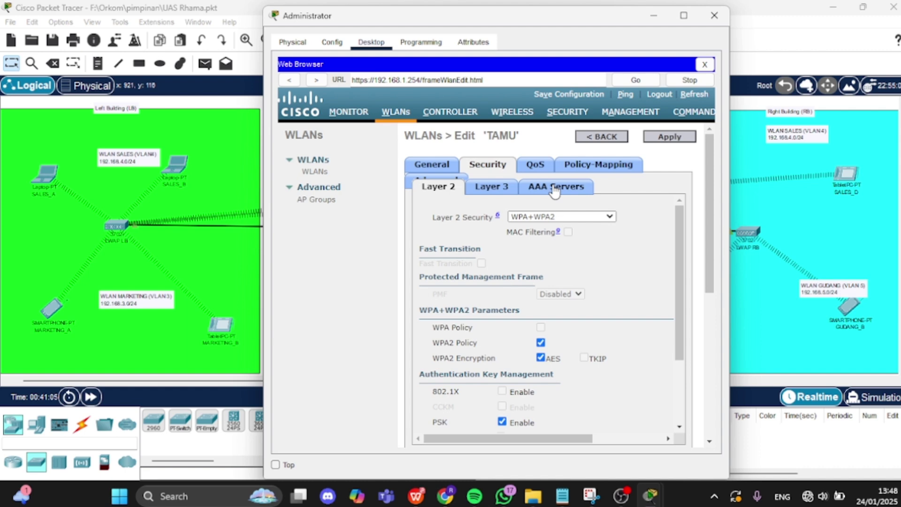
click(615, 138)
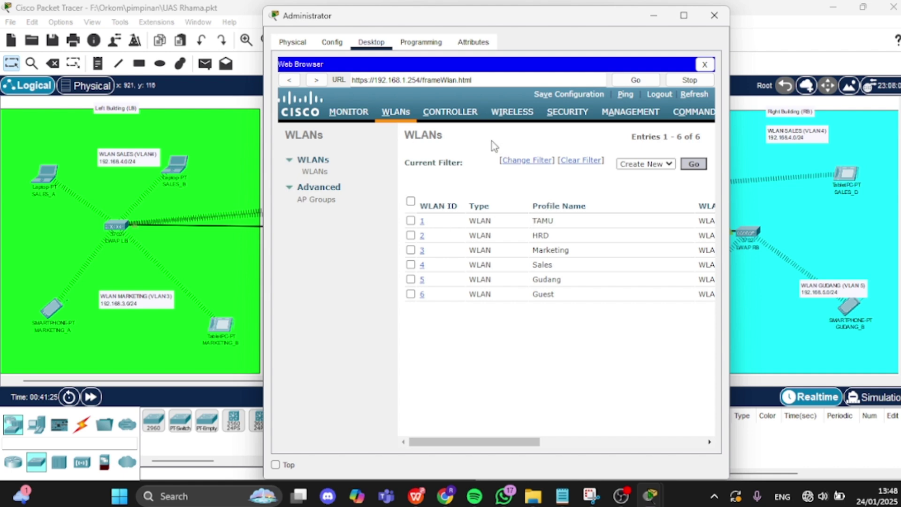
click(449, 118)
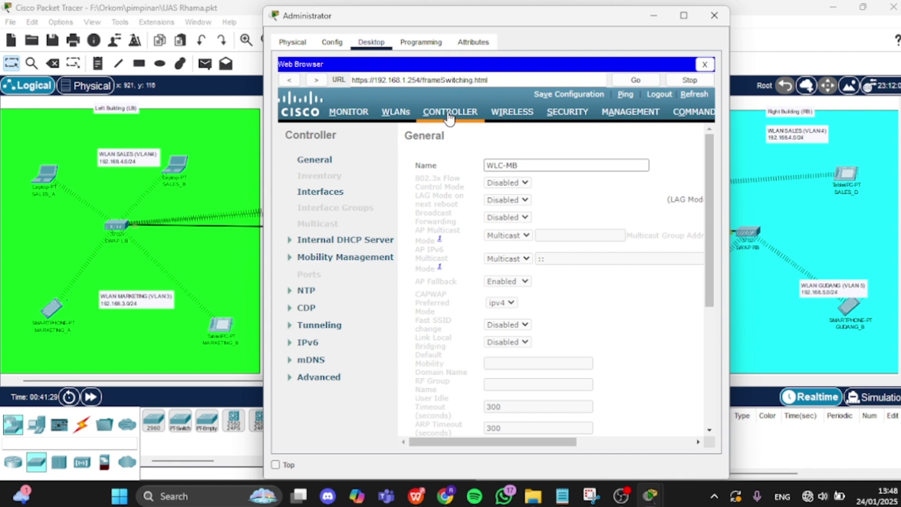
click(320, 199)
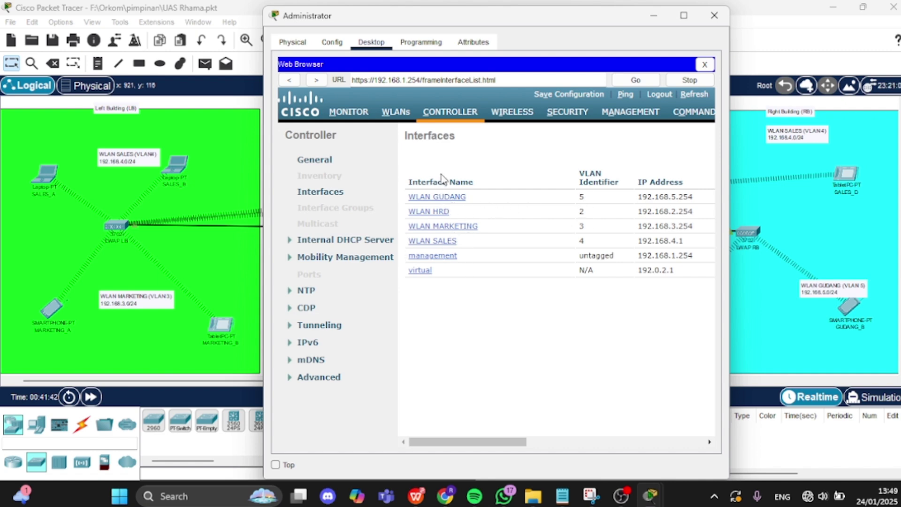
drag(506, 441, 483, 441)
drag(508, 443, 684, 413)
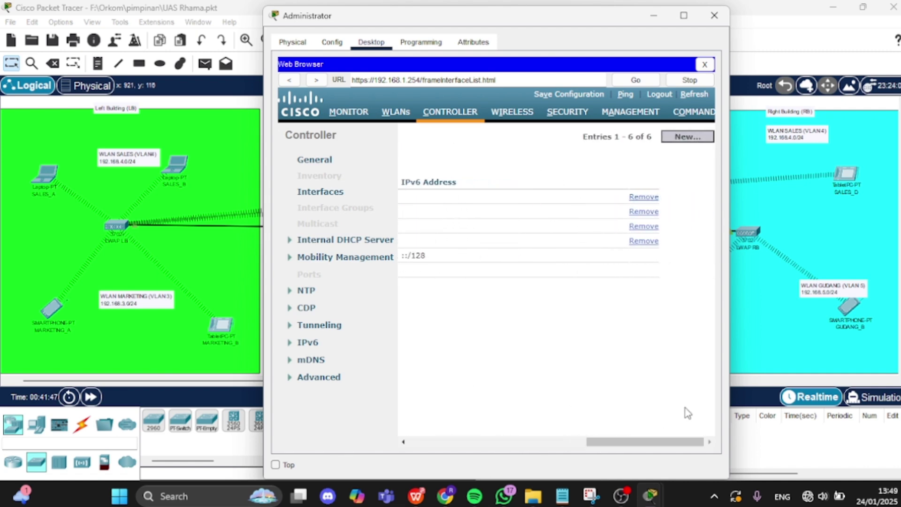
click(689, 136)
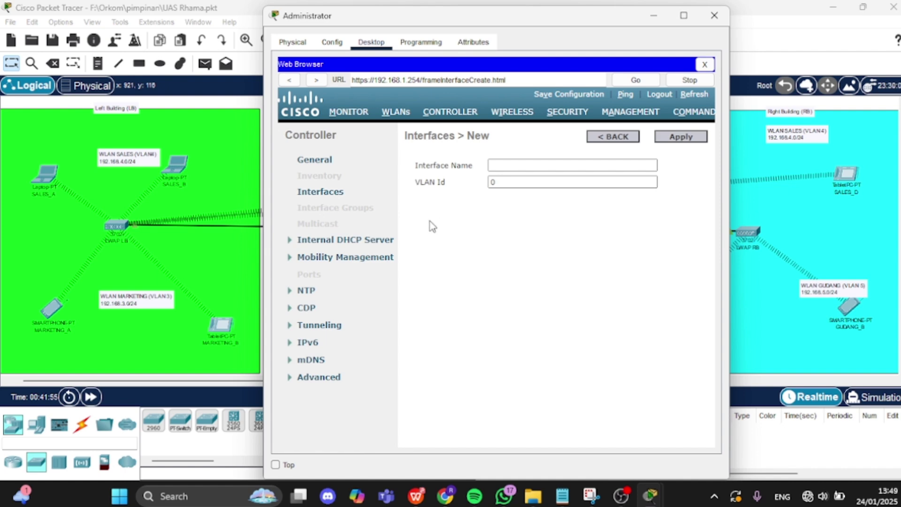
click(602, 137)
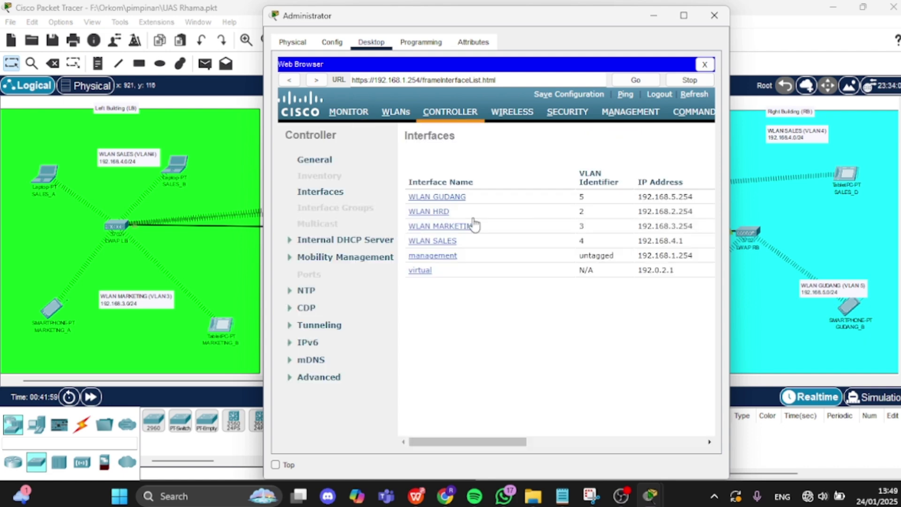
click(444, 200)
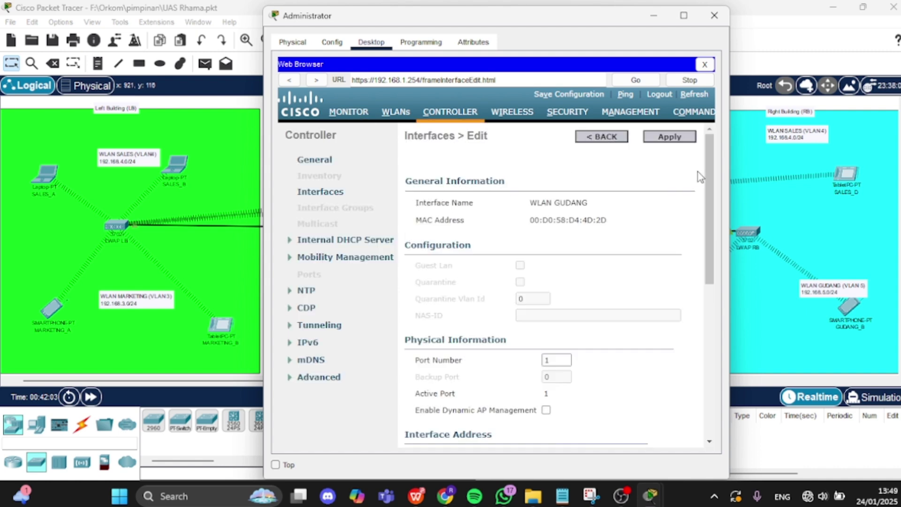
drag(709, 176, 669, 167)
click(612, 137)
click(603, 136)
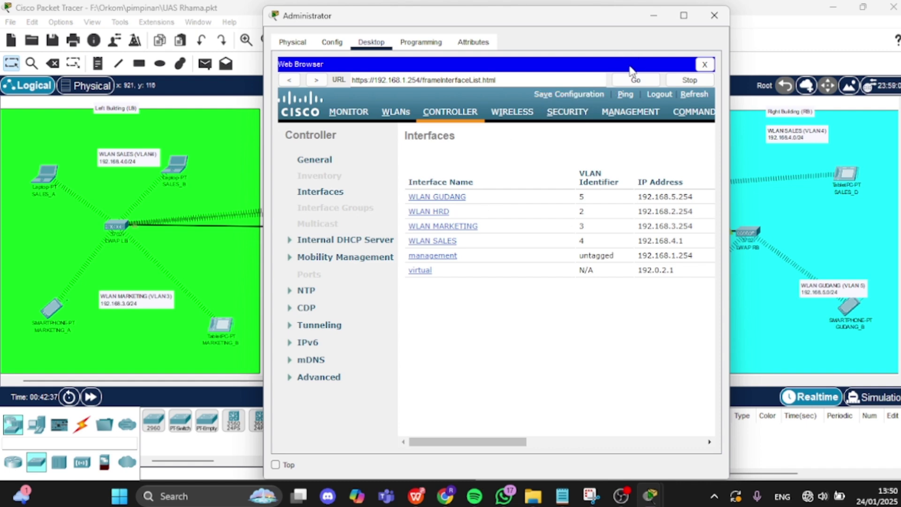
- List the RADIUS authentication servers, index 1 at 192.168.1.2, trying New... then backing out
click(569, 112)
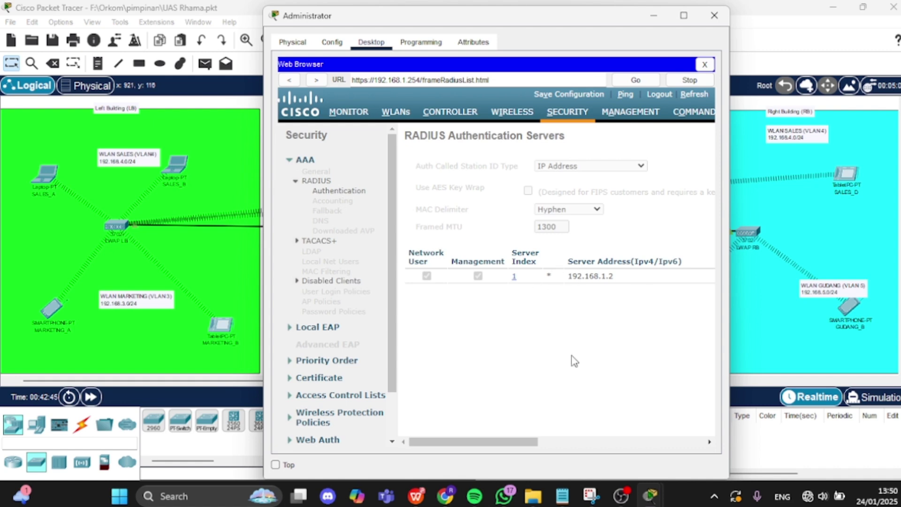
mouse_move(507, 444)
mouse_down()
mouse_move(515, 441)
mouse_move(497, 441)
mouse_up()
drag(506, 443, 686, 425)
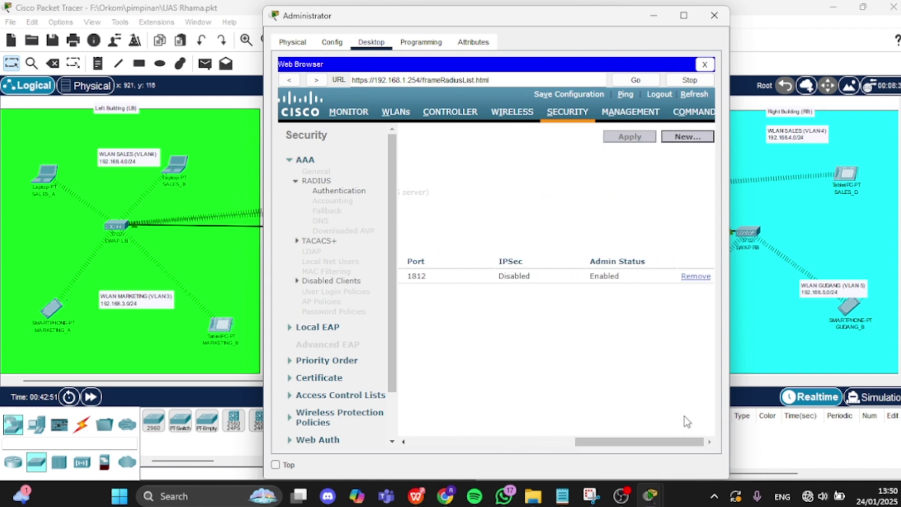
click(685, 141)
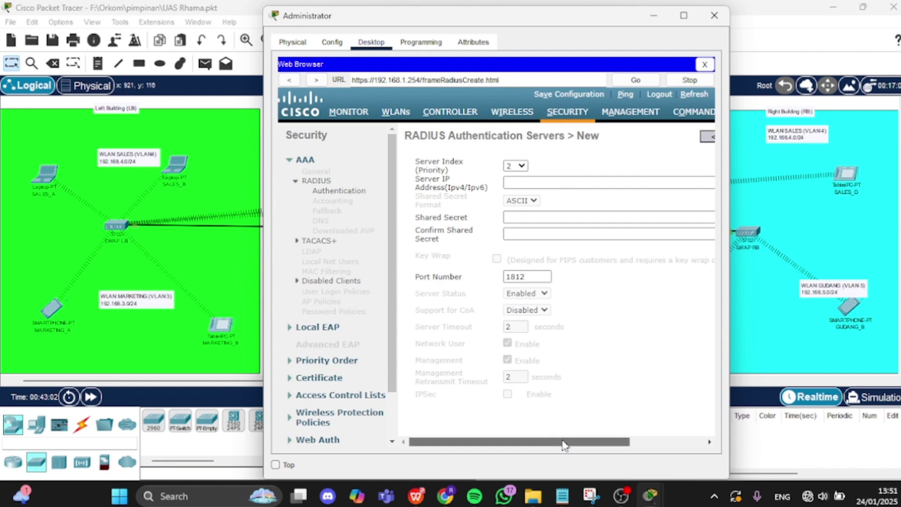
drag(593, 446, 648, 434)
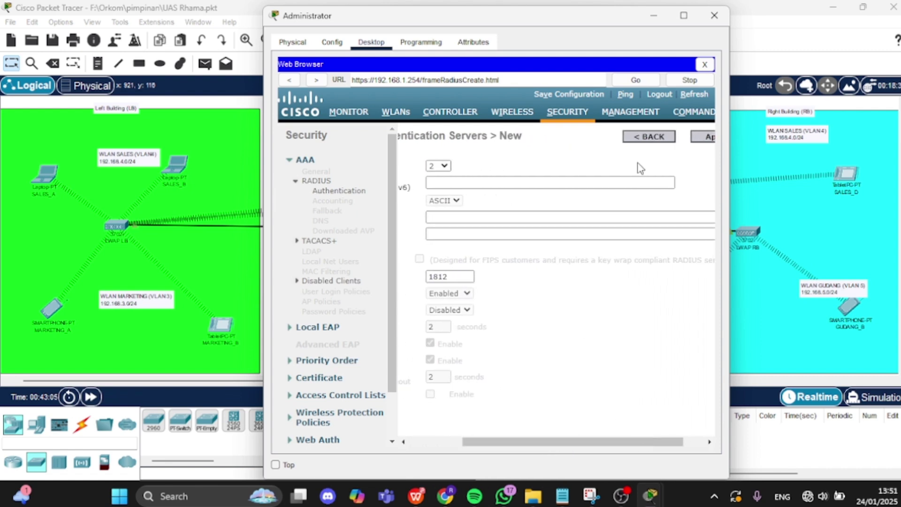
click(648, 139)
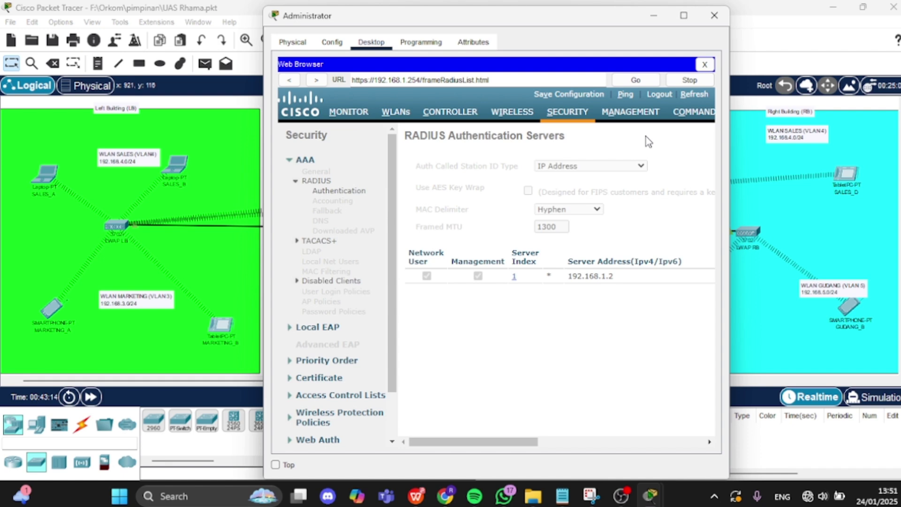
- From the WLANs list, glance at TAMU, then open WLAN ID 2 (HRD)'s edit page
click(396, 112)
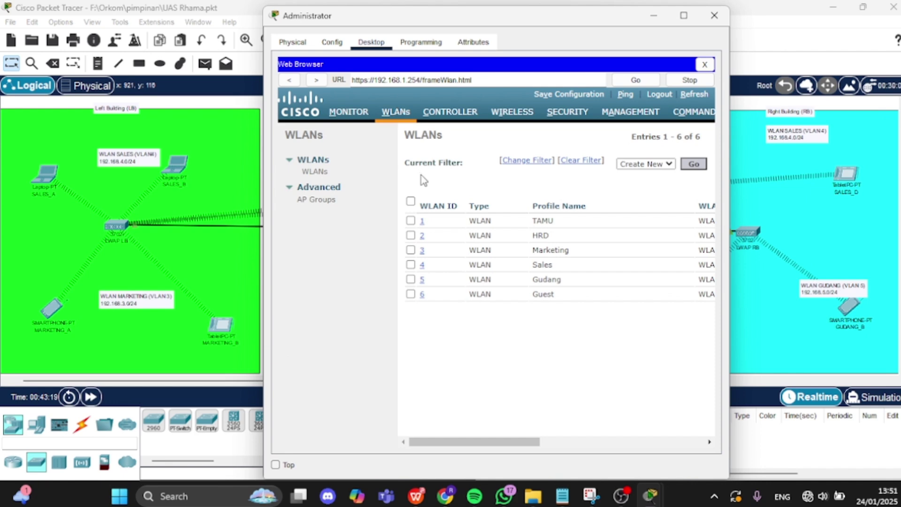
click(422, 221)
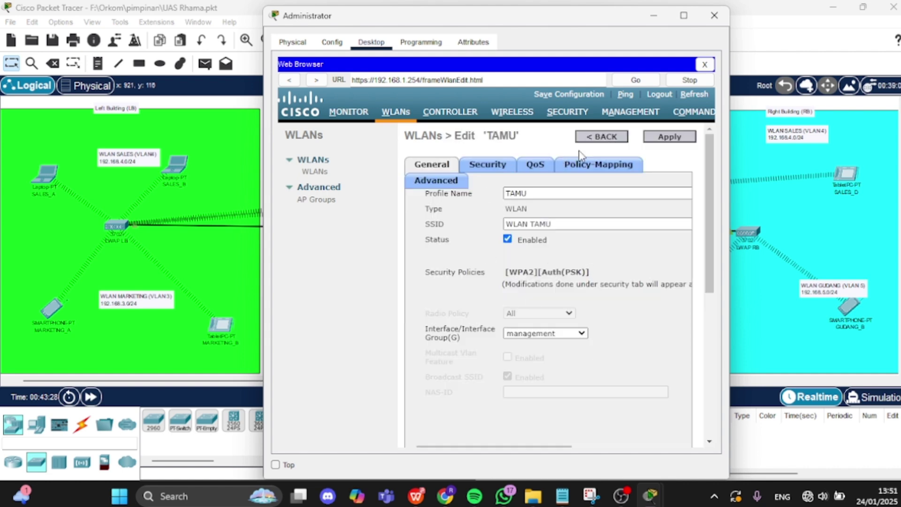
click(606, 136)
click(605, 137)
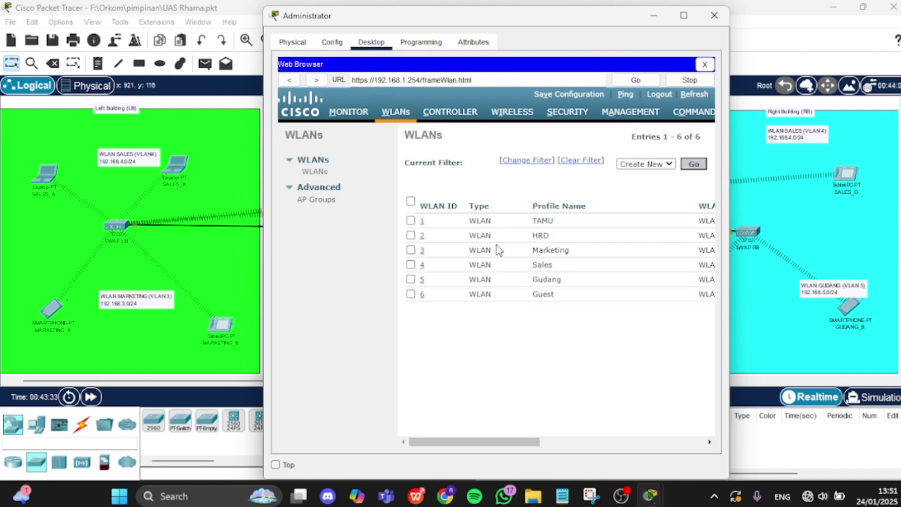
click(422, 236)
click(423, 236)
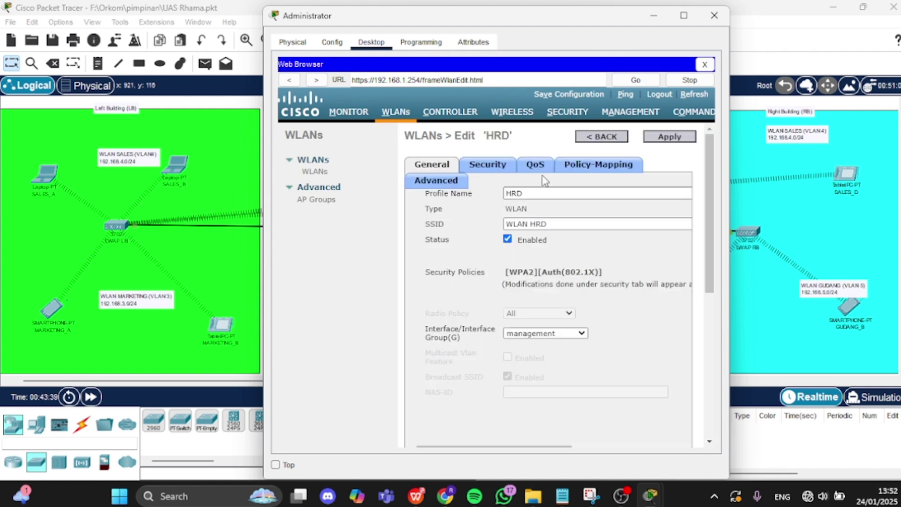
- Review HRD's Advanced, Security, QoS and Policy-Mapping tabs: WPA2 802.1X with RADIUS 192.168.1.2
click(458, 183)
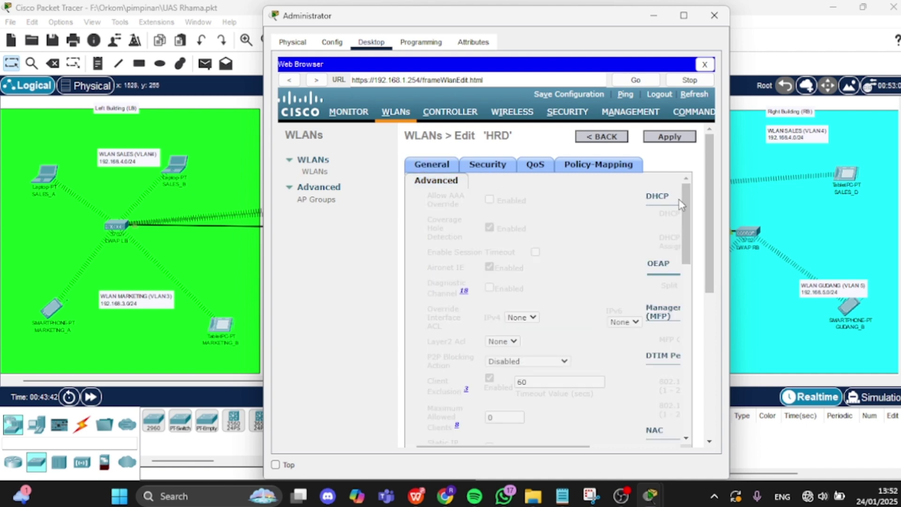
drag(686, 202, 677, 348)
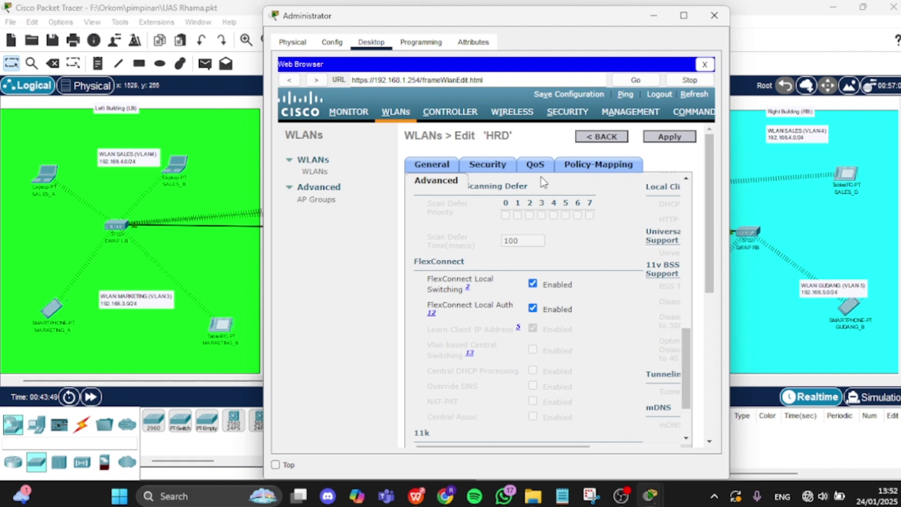
click(510, 168)
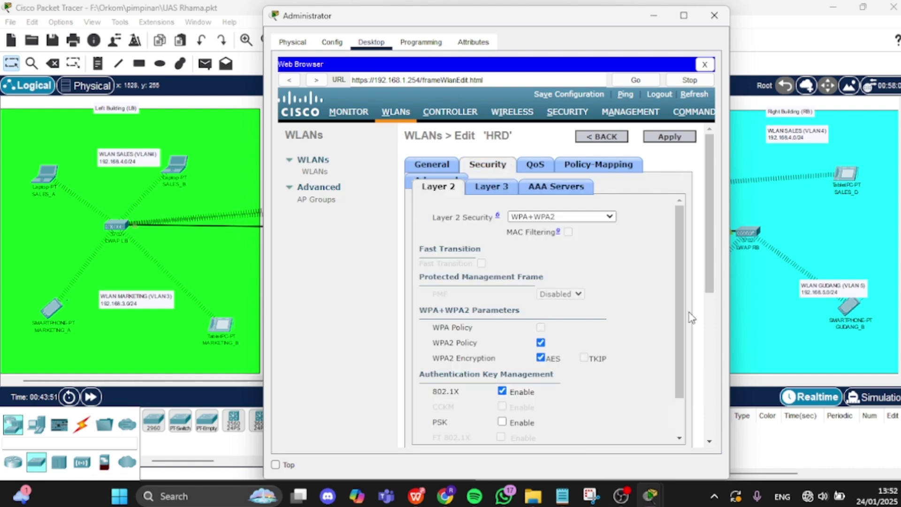
mouse_move(684, 306)
mouse_down()
mouse_move(684, 338)
mouse_move(686, 303)
mouse_up()
click(540, 187)
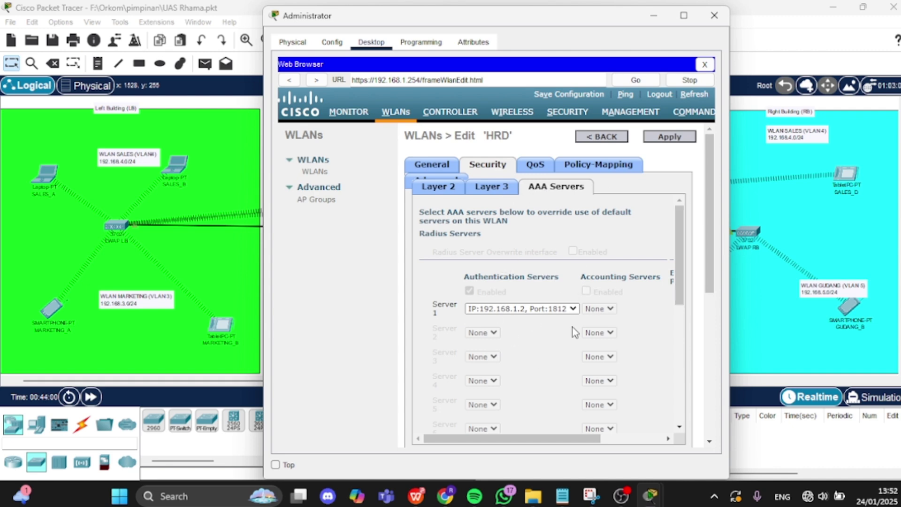
click(498, 191)
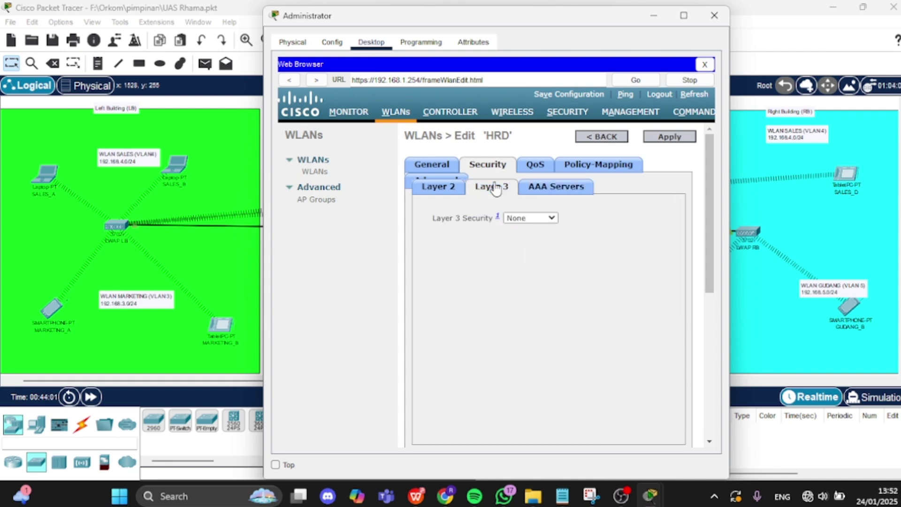
click(544, 174)
click(592, 174)
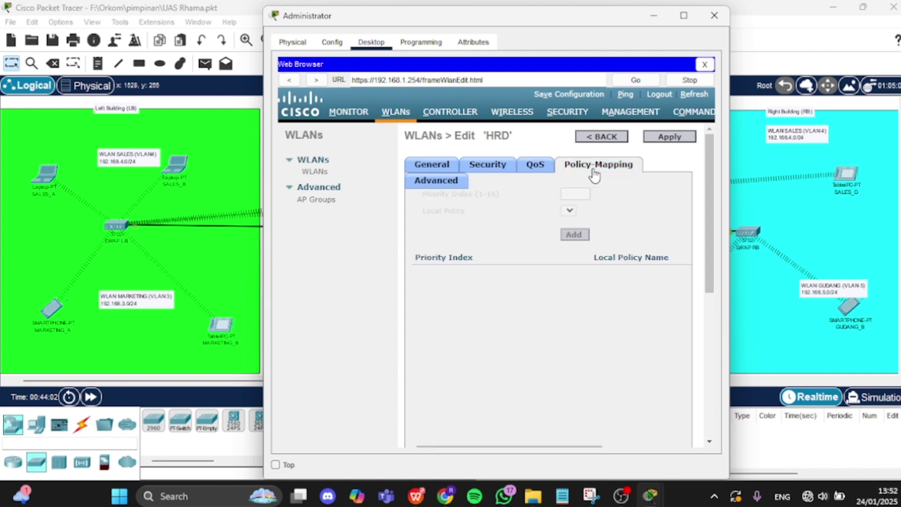
click(428, 165)
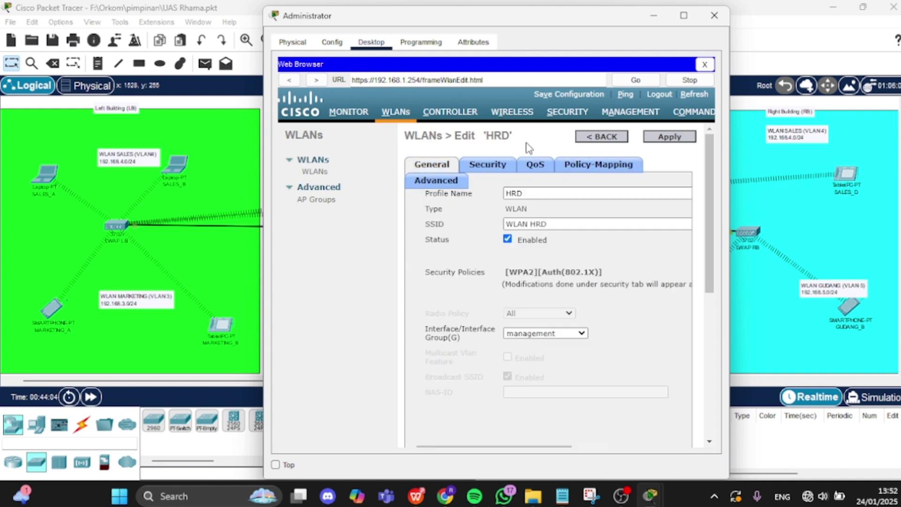
- Go back from the HRD WLAN to the WLANs list and open the Marketing WLAN's settings
click(603, 138)
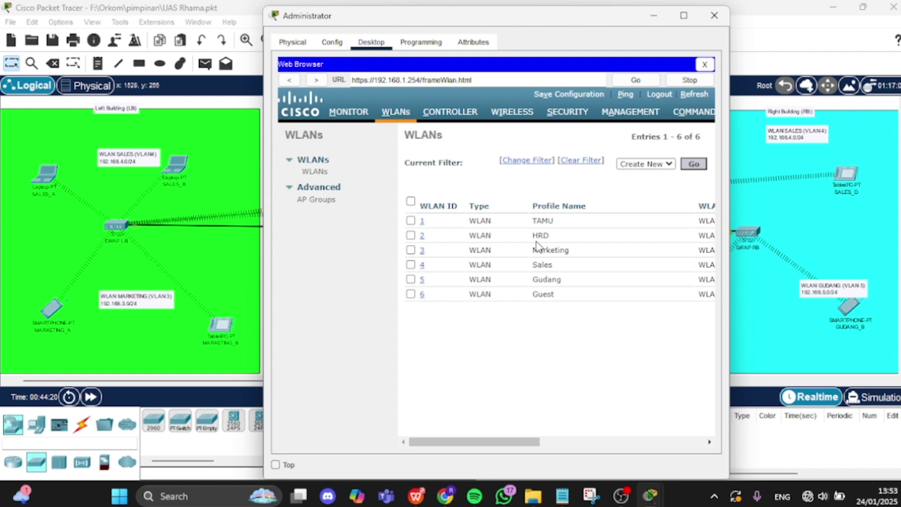
click(423, 250)
click(422, 250)
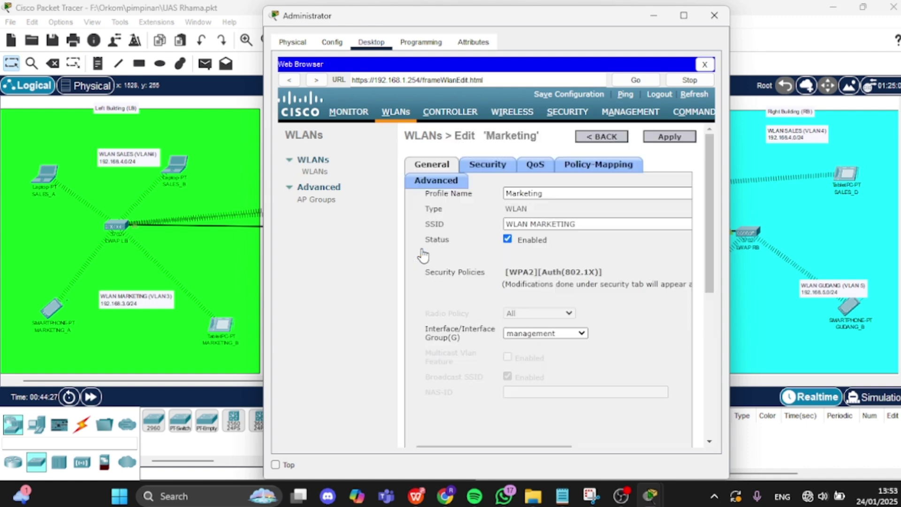
click(449, 183)
drag(685, 229, 677, 334)
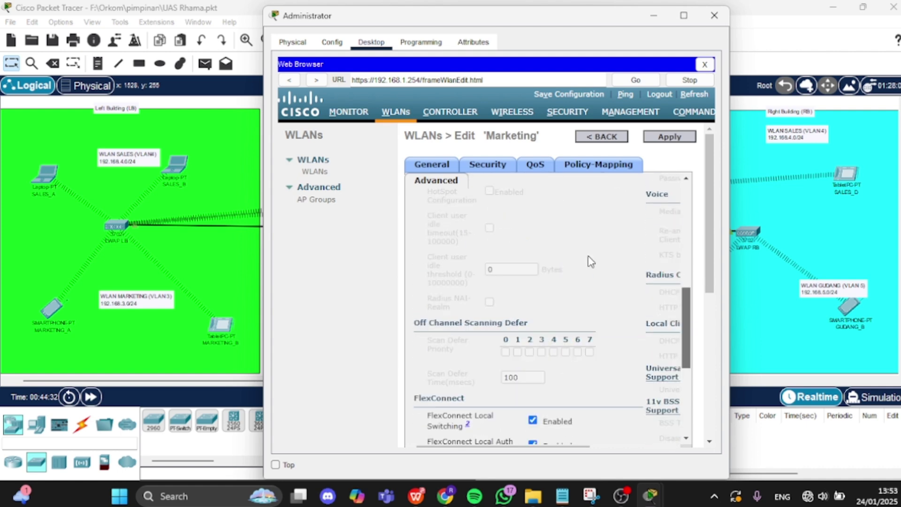
click(490, 166)
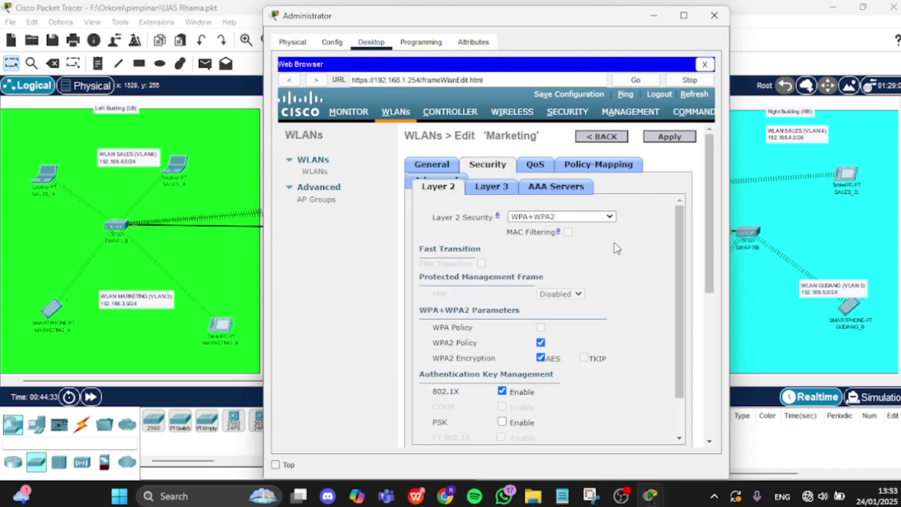
mouse_move(680, 251)
mouse_down()
mouse_move(681, 264)
mouse_move(685, 246)
mouse_up()
click(498, 188)
click(609, 141)
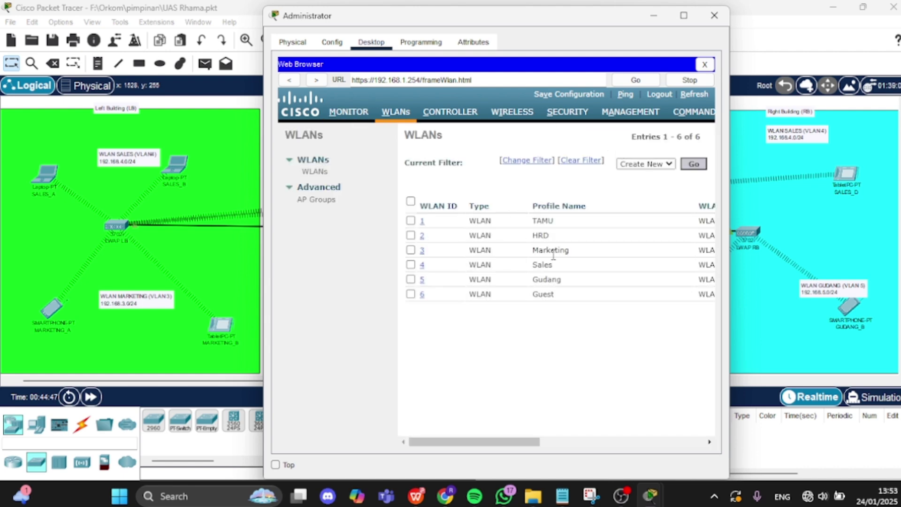
click(424, 265)
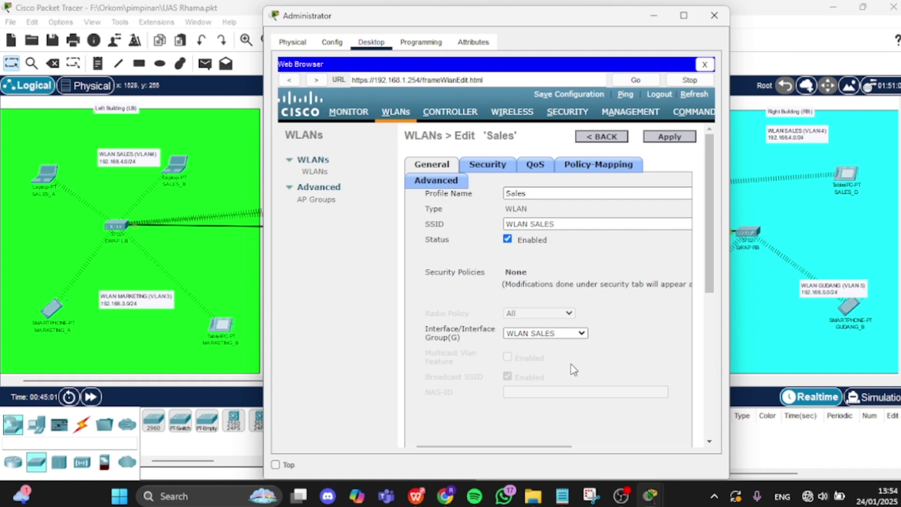
click(451, 185)
drag(708, 185, 702, 239)
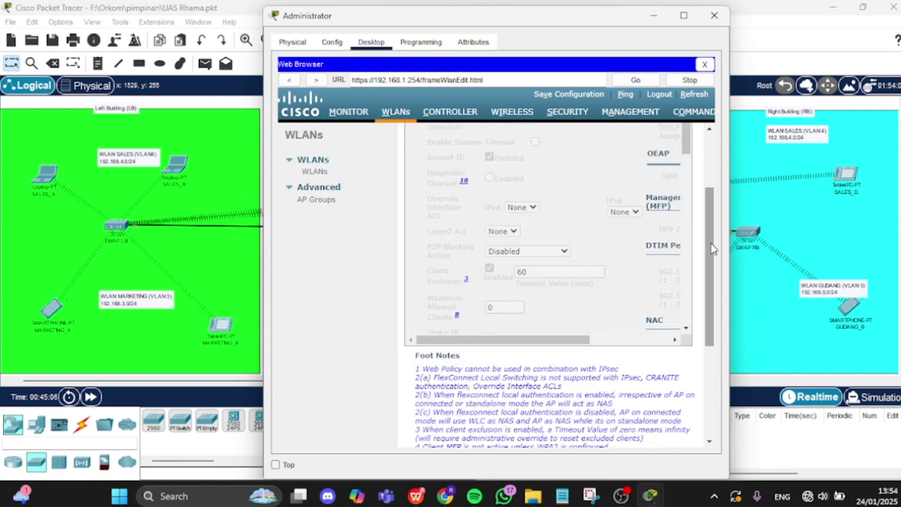
drag(686, 146, 688, 350)
scroll(670, 298, up, 5)
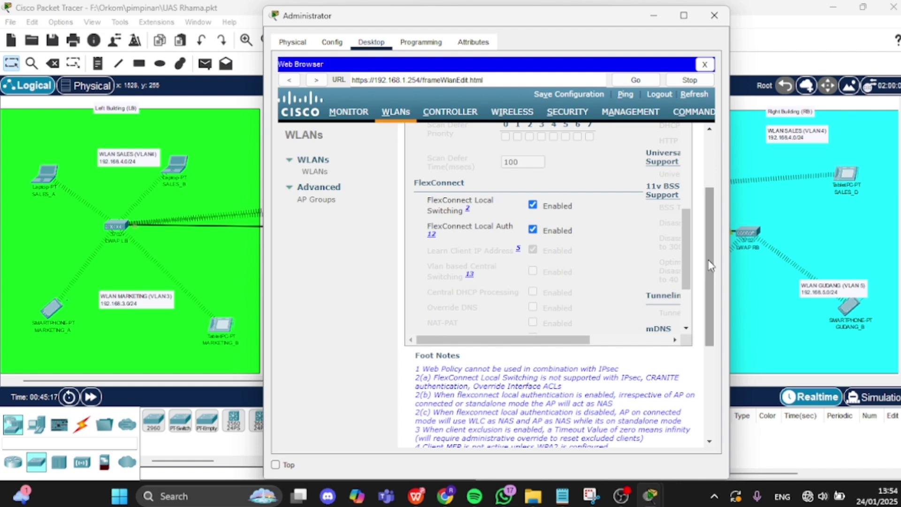
drag(709, 259, 703, 201)
click(606, 138)
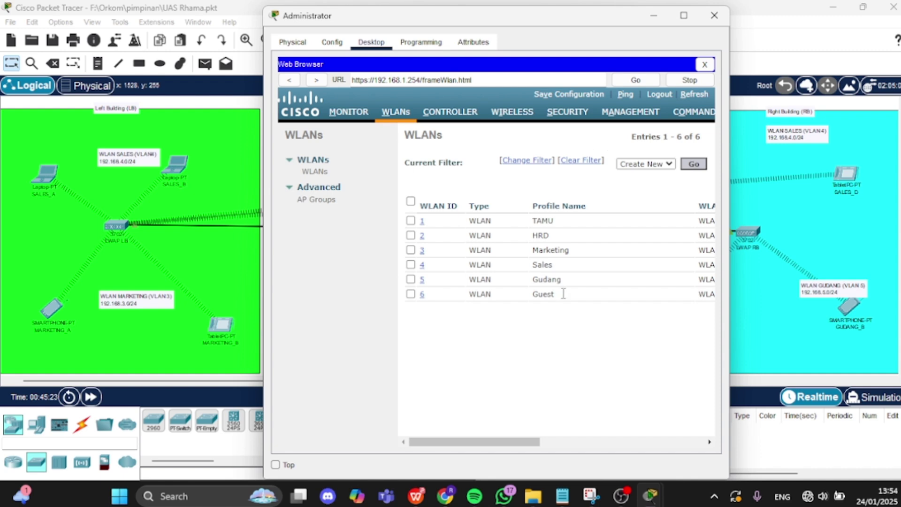
- Open the Gudang WLAN and review its security and assigned RADIUS (AAA) servers
click(423, 280)
click(422, 280)
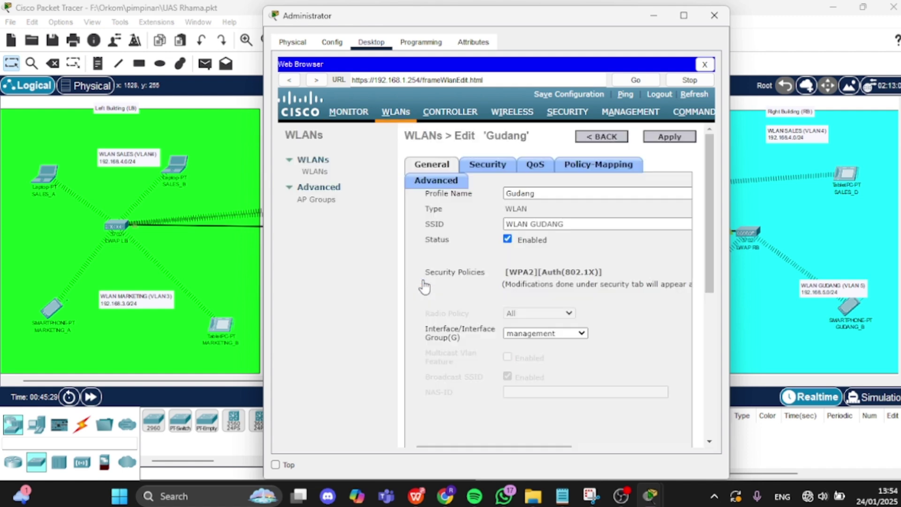
click(488, 170)
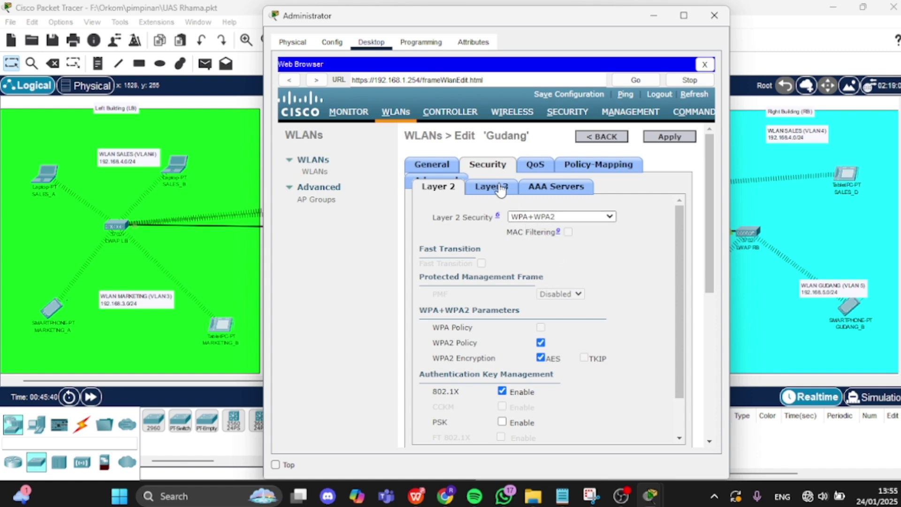
click(547, 190)
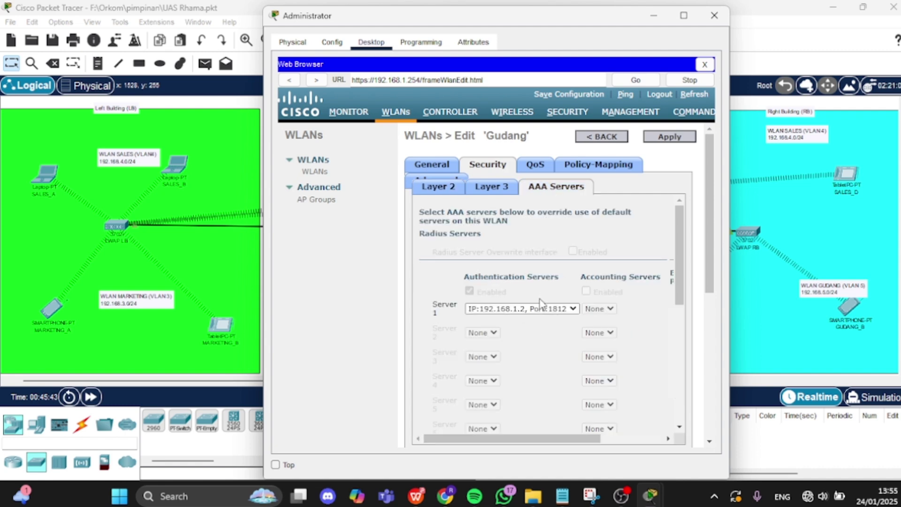
- Check Gudang's advanced settings (FlexConnect Local Switching, Local Auth), then return to the WLANs list
click(420, 181)
scroll(693, 246, down, 3)
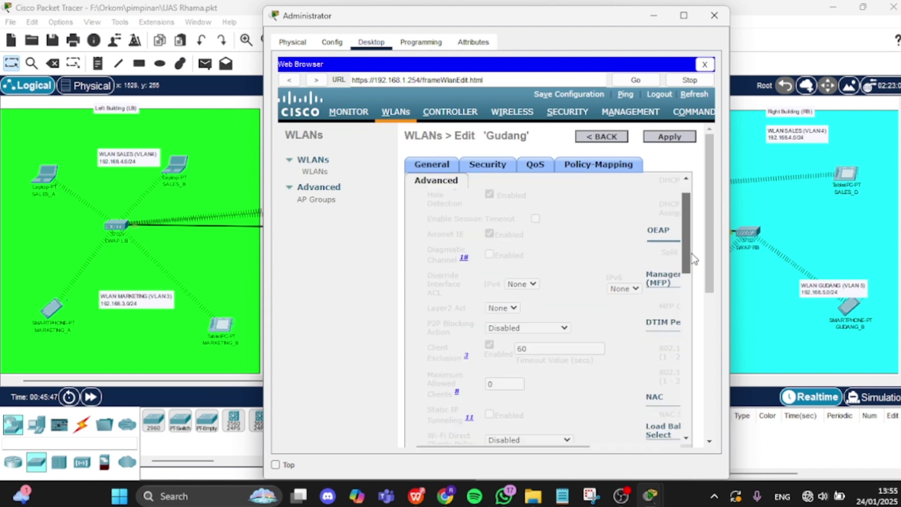
scroll(709, 383, down, 5)
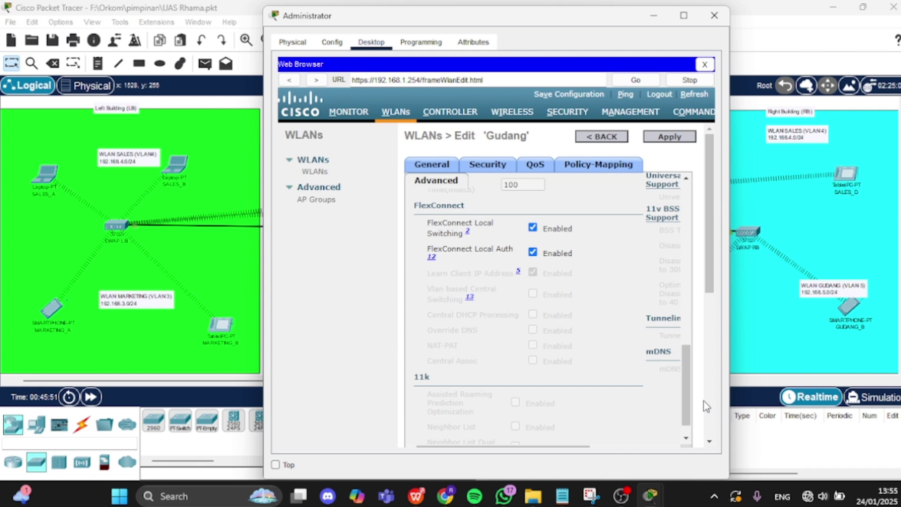
click(604, 137)
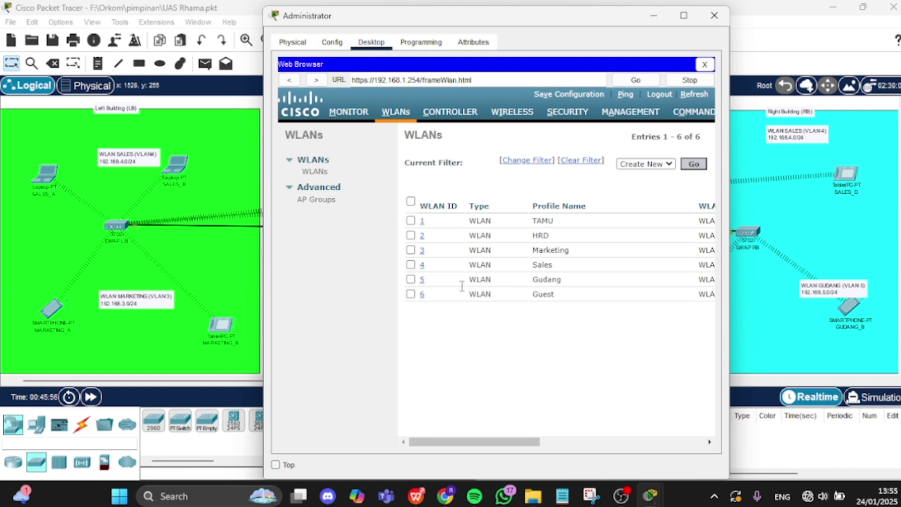
click(422, 296)
click(423, 295)
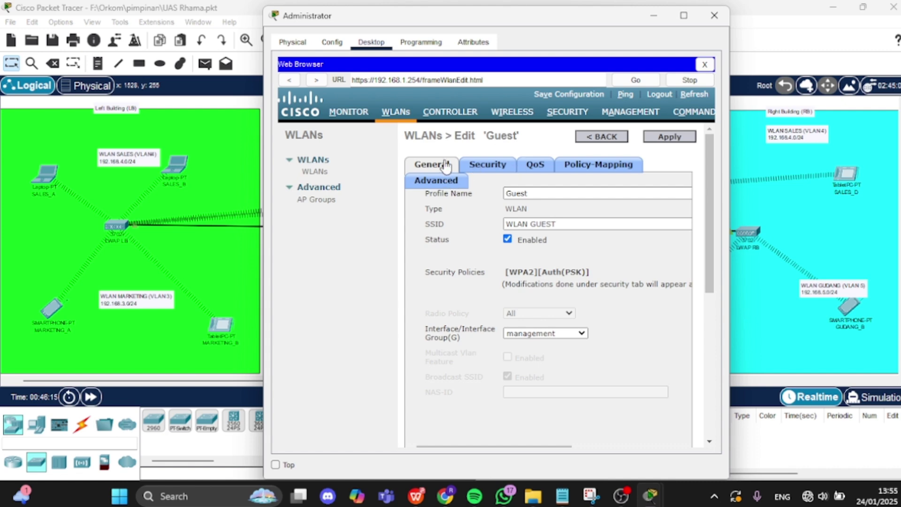
click(487, 165)
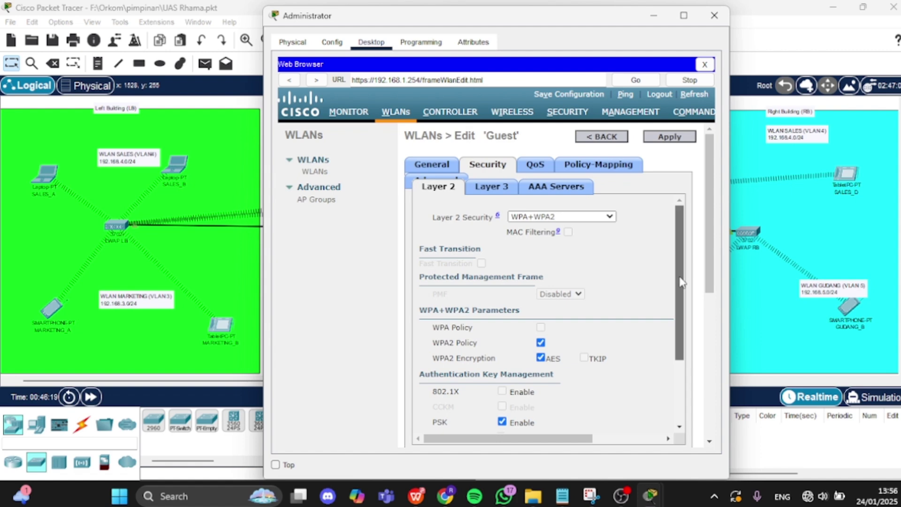
mouse_move(679, 295)
mouse_down()
mouse_move(686, 356)
mouse_move(675, 271)
mouse_move(668, 303)
mouse_up()
scroll(667, 310, down, 3)
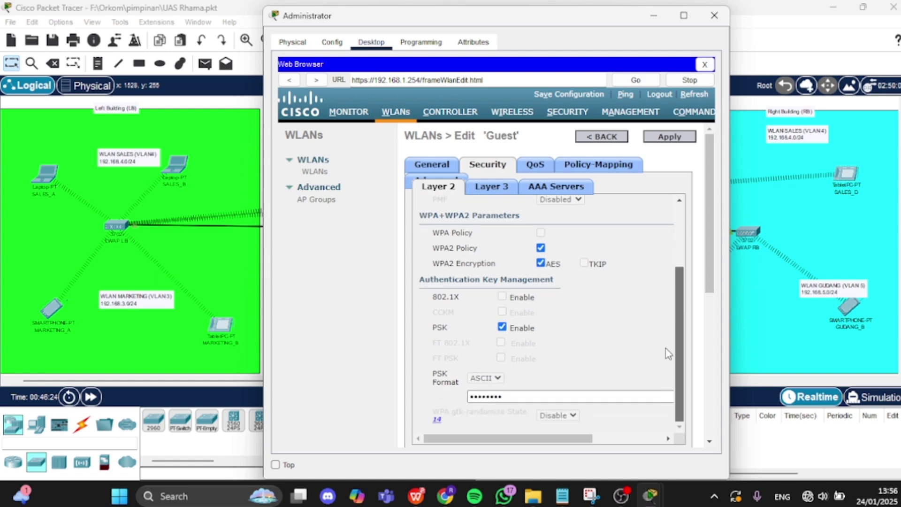
scroll(666, 348, up, 3)
scroll(686, 358, down, 3)
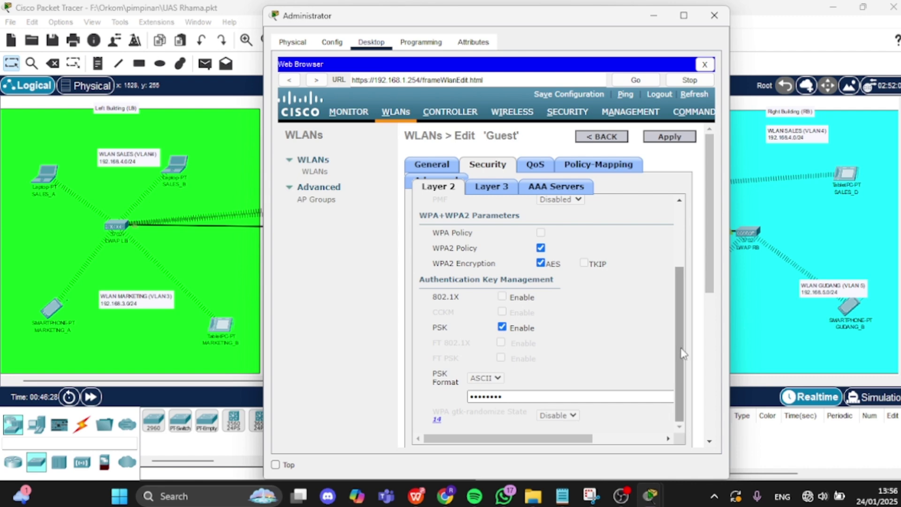
drag(680, 355, 679, 294)
click(484, 188)
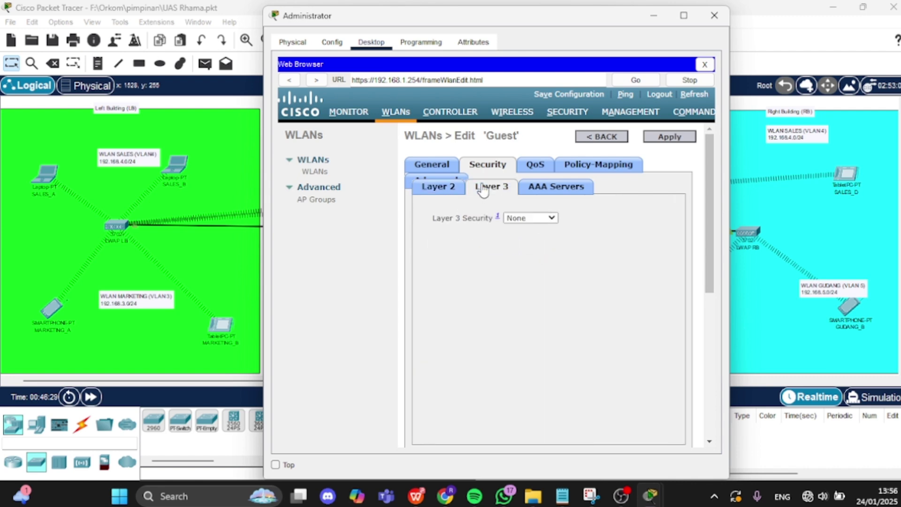
click(559, 188)
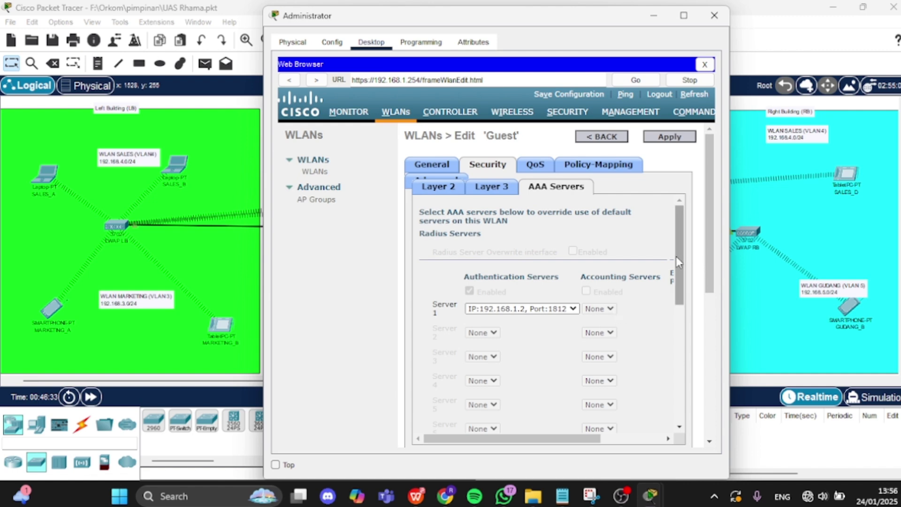
scroll(678, 272, down, 1)
drag(678, 273, 672, 220)
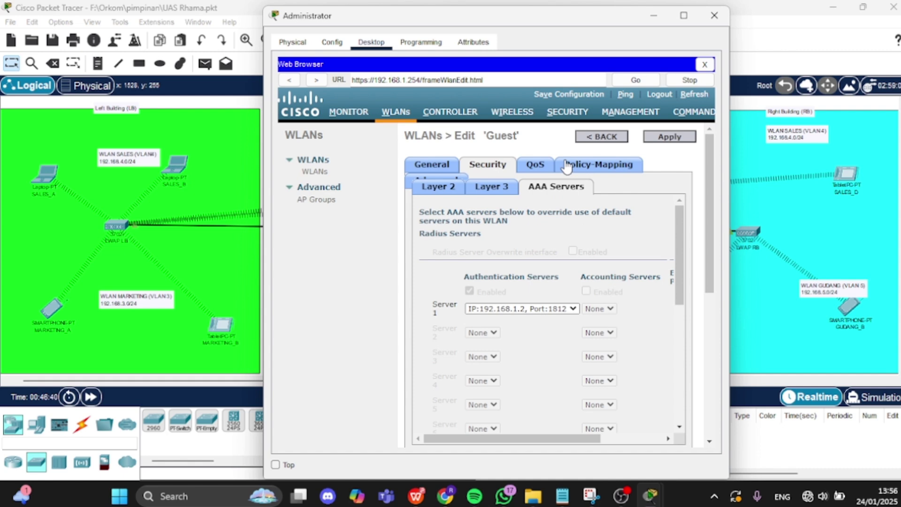
click(448, 178)
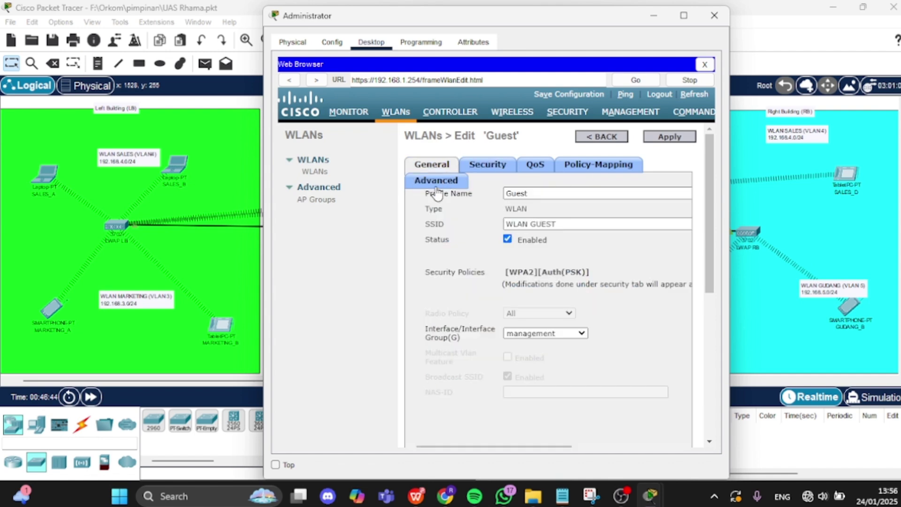
click(436, 184)
drag(687, 258, 688, 391)
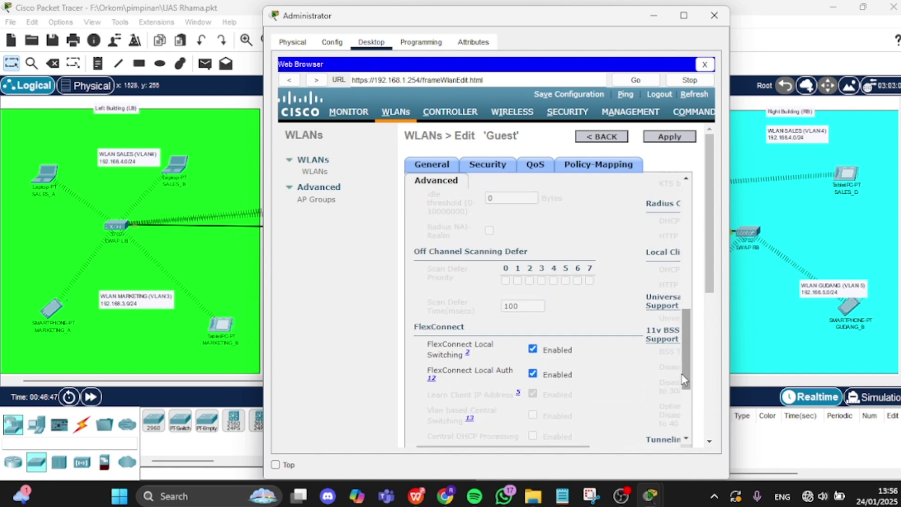
click(603, 138)
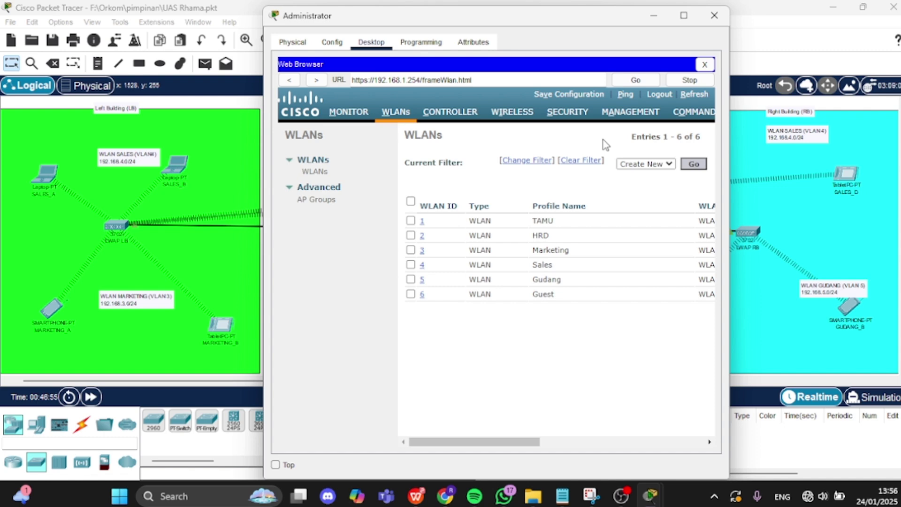
- Close the Administrator browser and open access point LWAP RB's configuration
click(654, 19)
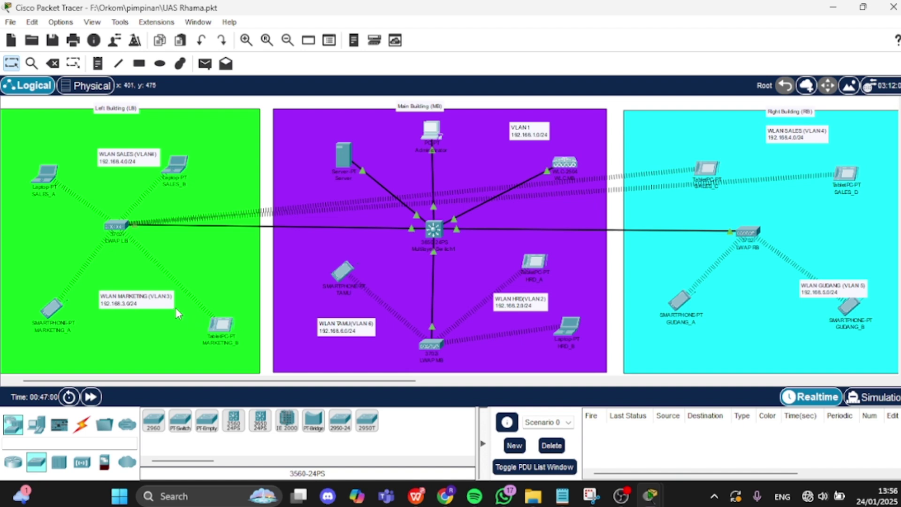
mouse_move(117, 229)
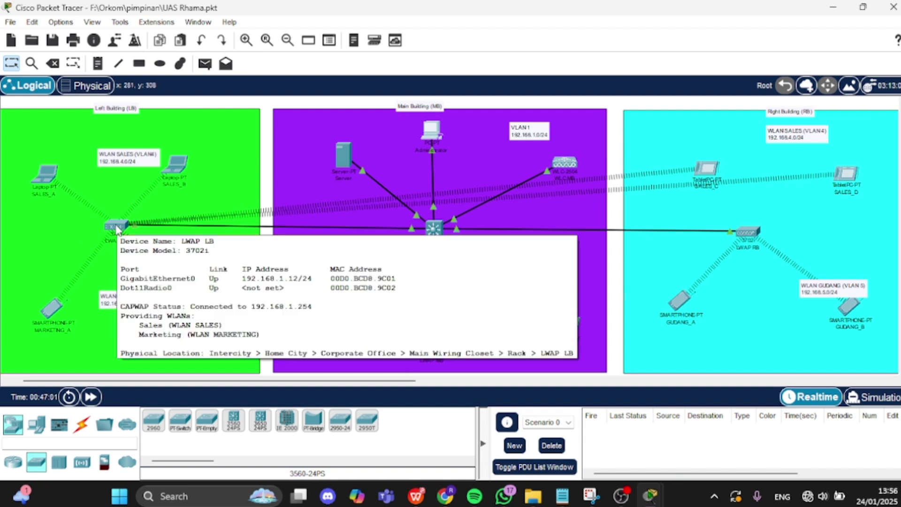
click(750, 233)
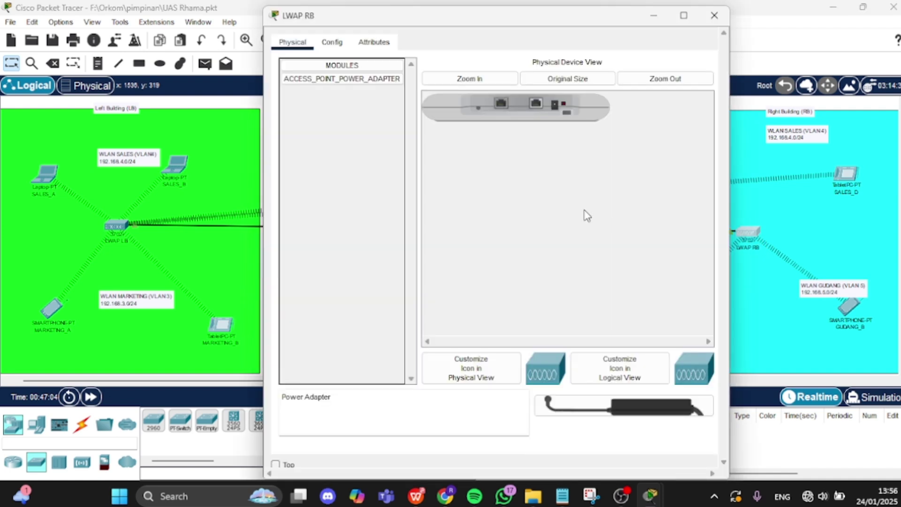
click(332, 42)
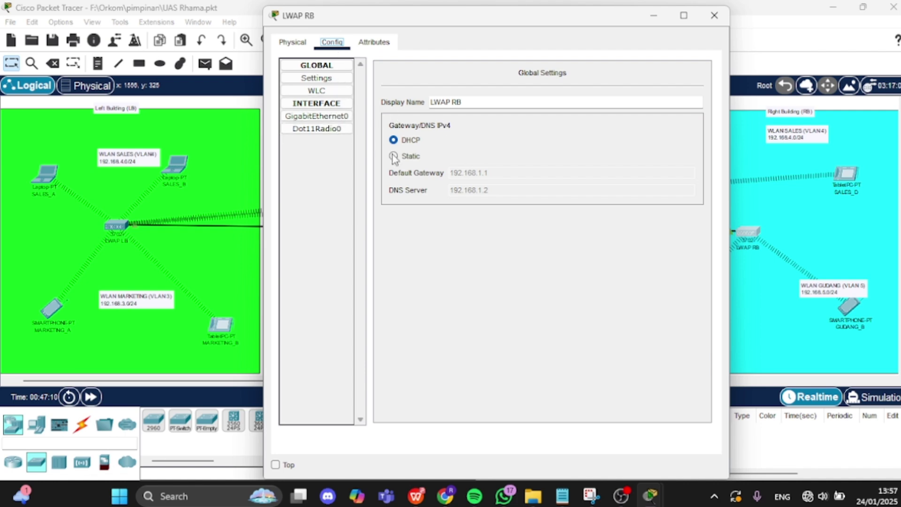
- Confirm LWAP RB's GigabitEthernet0 has DHCP address 192.168.1.11/255.255.255.0, then close it
click(311, 91)
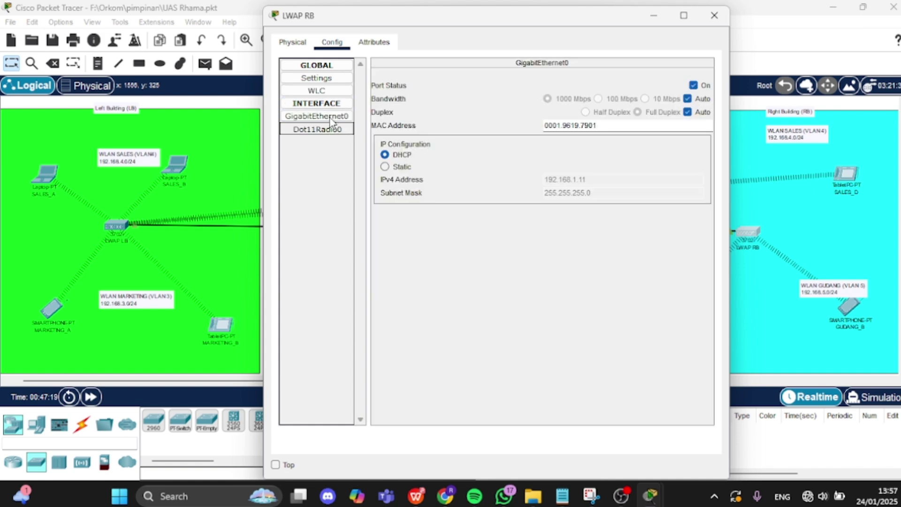
click(330, 126)
click(328, 119)
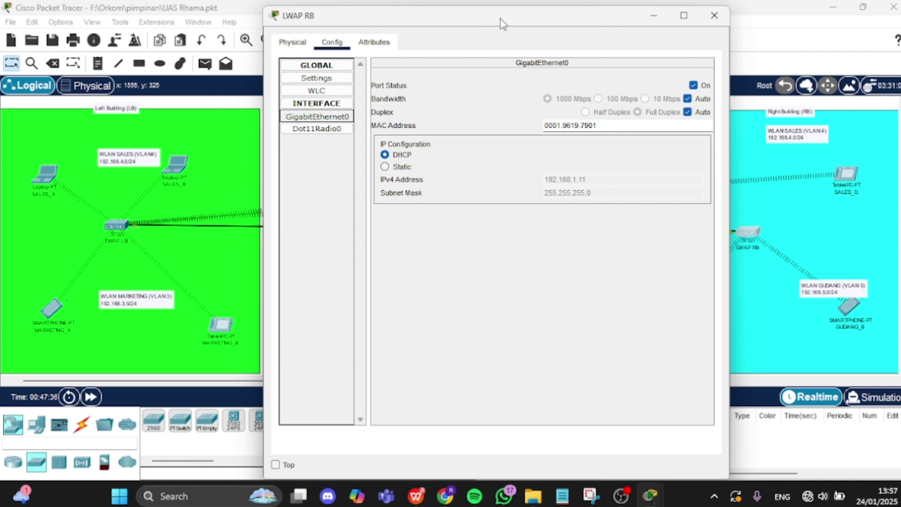
click(648, 23)
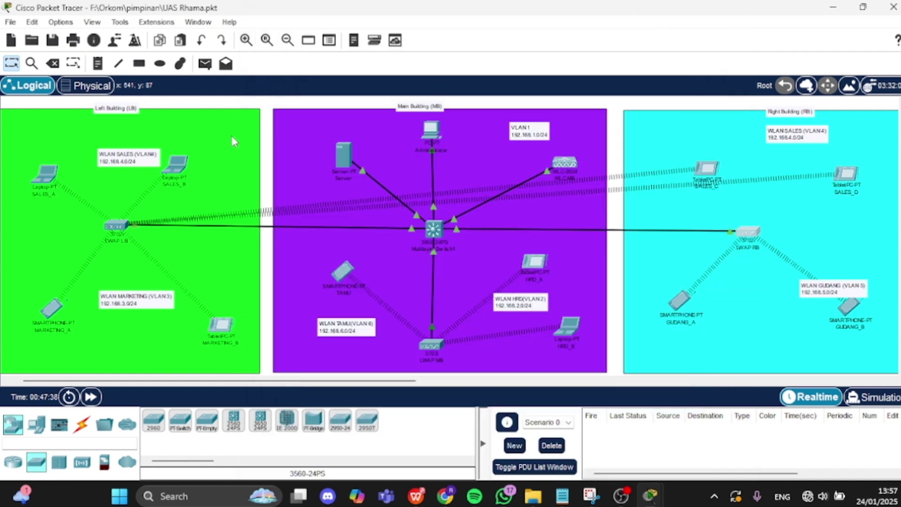
click(120, 223)
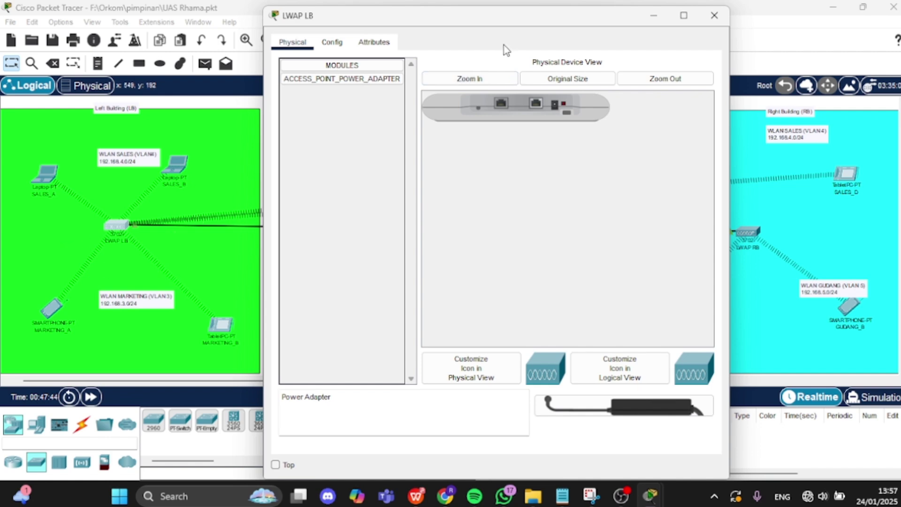
click(332, 42)
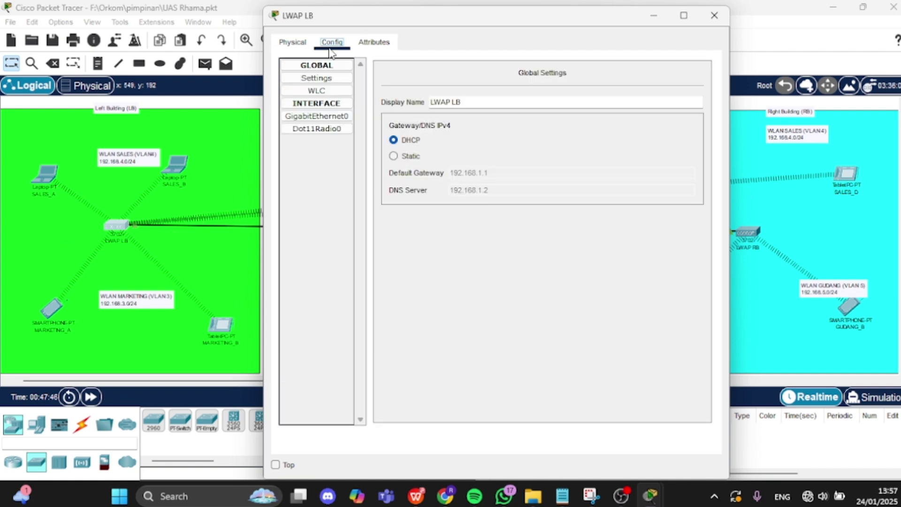
click(327, 117)
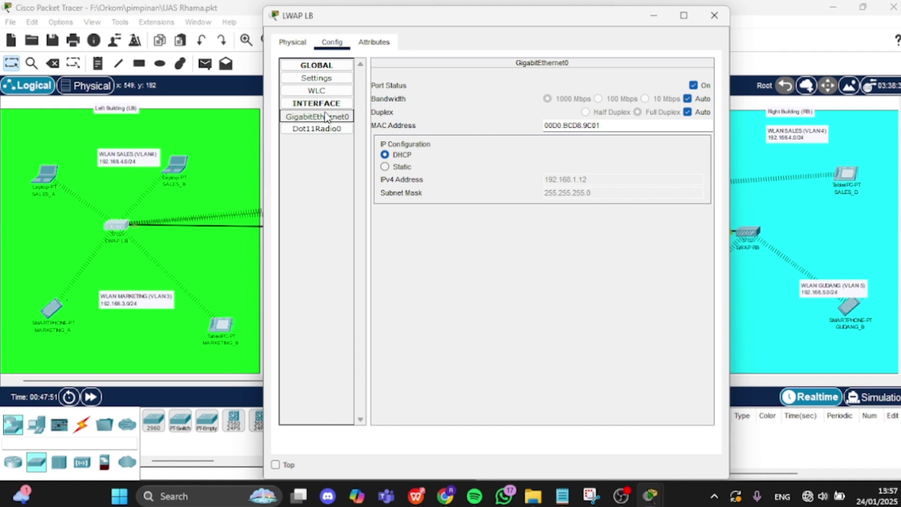
click(652, 19)
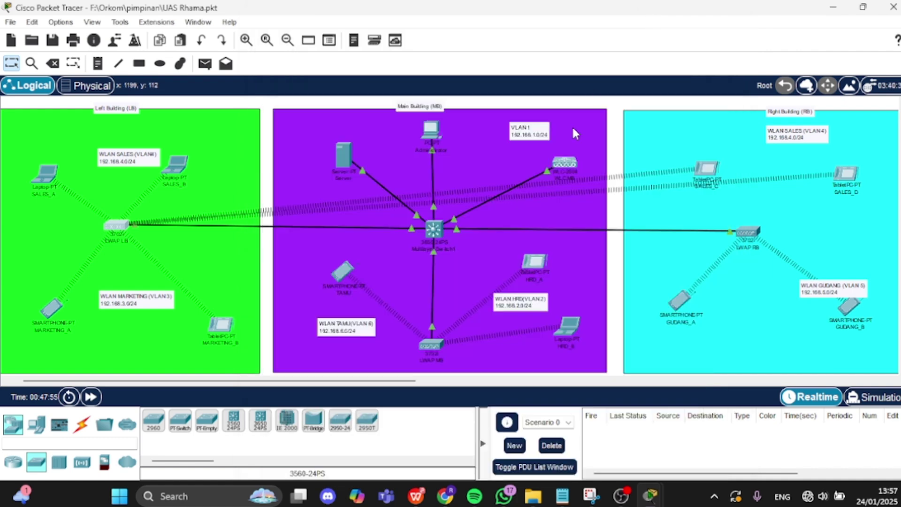
click(434, 347)
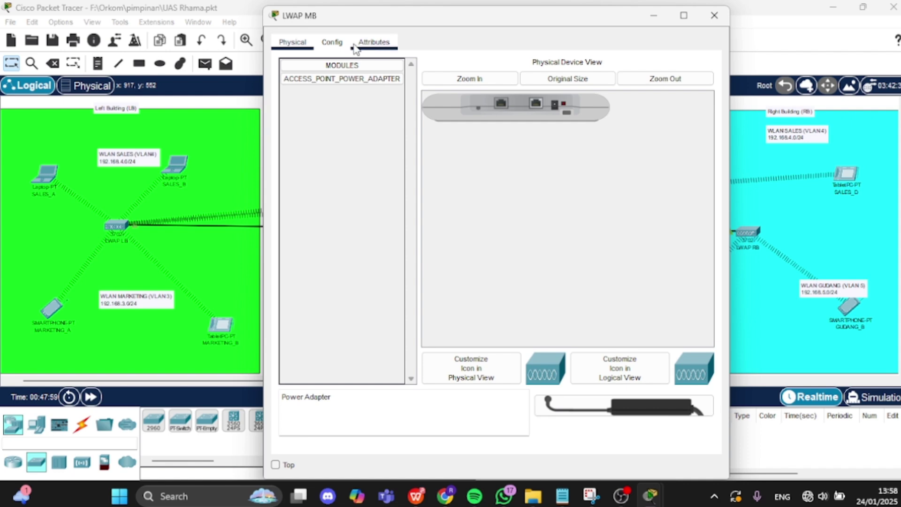
click(333, 43)
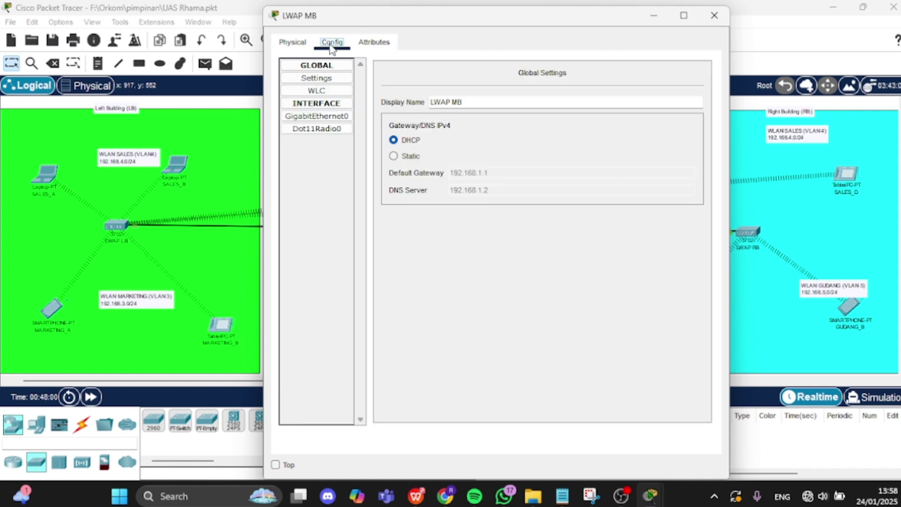
click(332, 118)
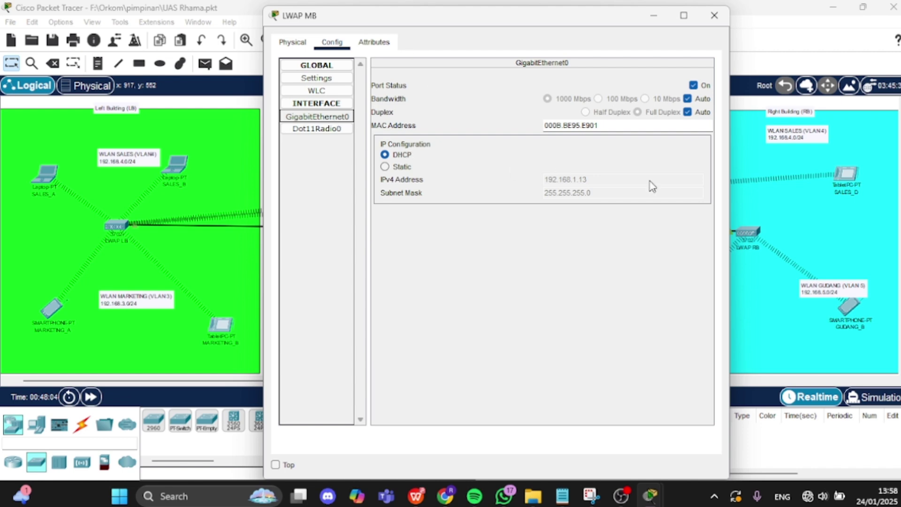
click(650, 19)
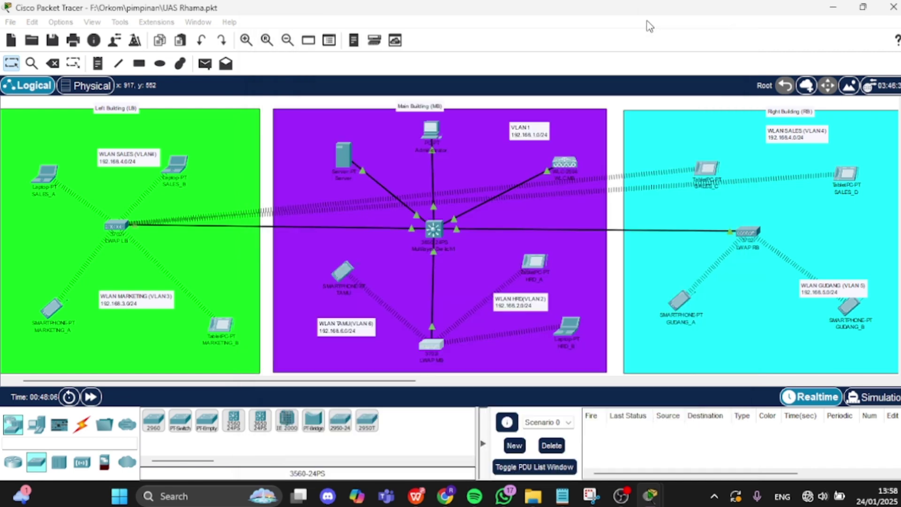
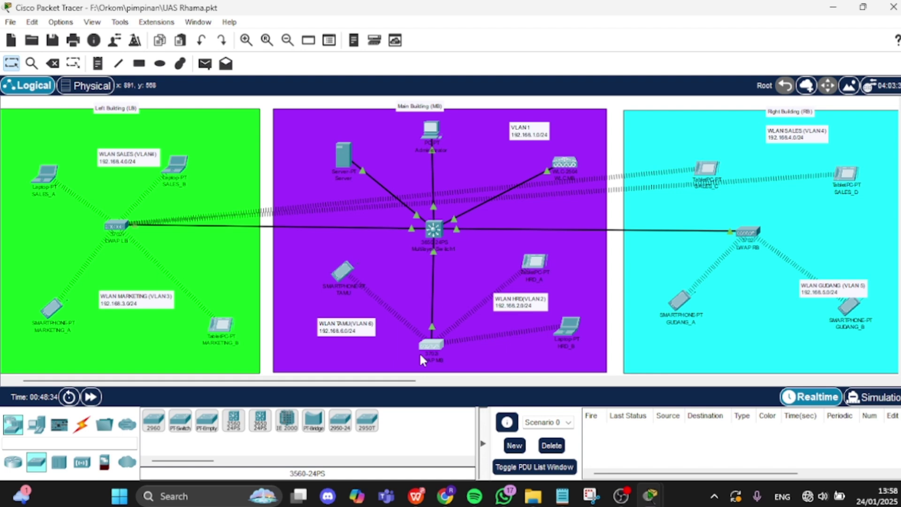
- Replace LWAP LB's WLC Primary Controller 0.0.0.0 with 192.168.1.254, then minimize its window
click(114, 225)
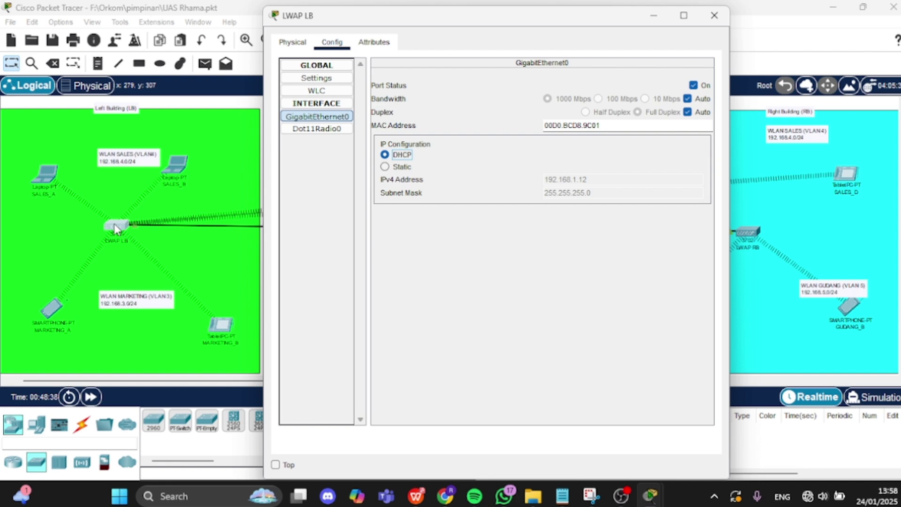
click(293, 92)
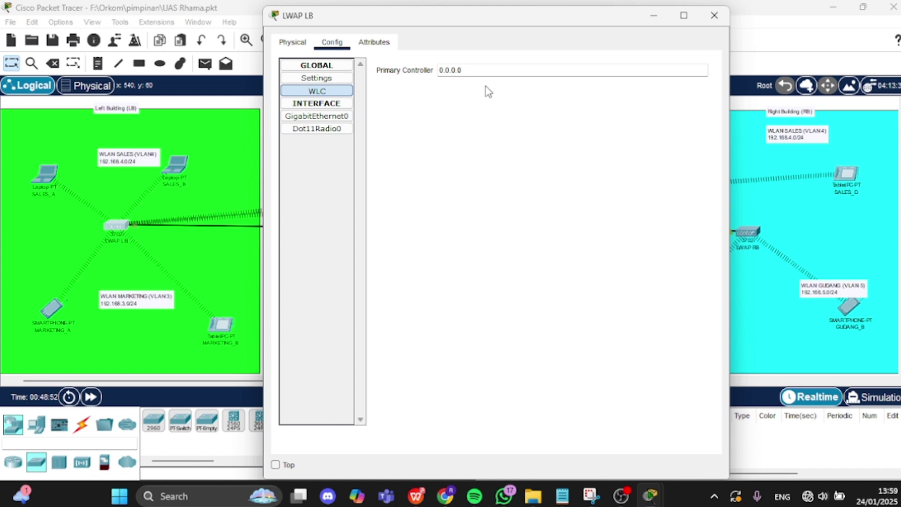
click(485, 71)
key(ctrl+a)
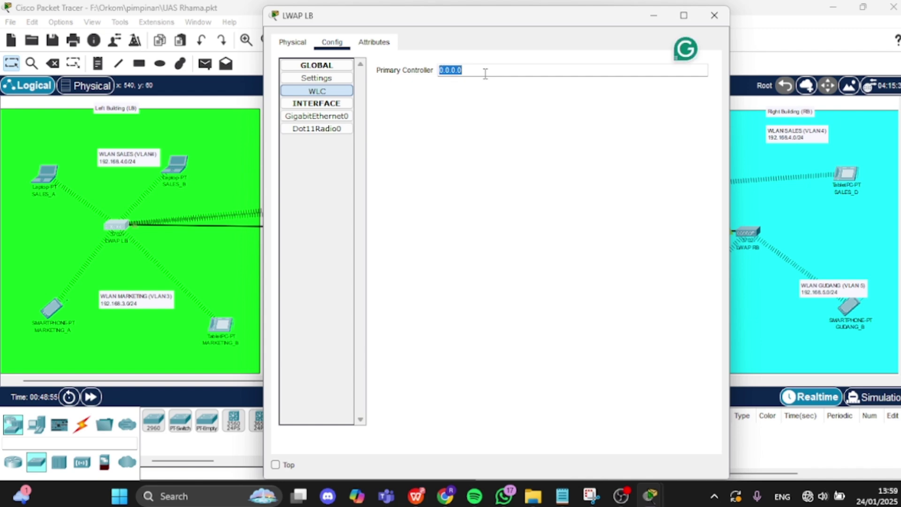
text(192.168.1)
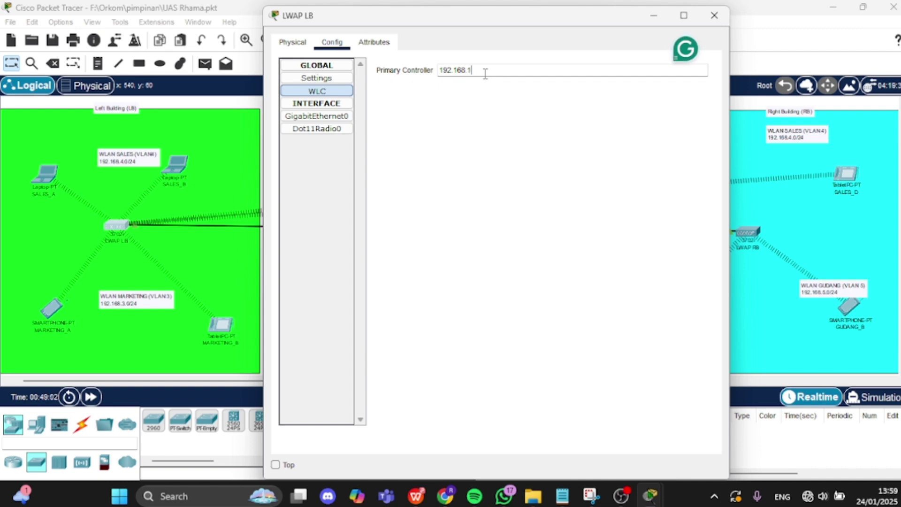
text(.)
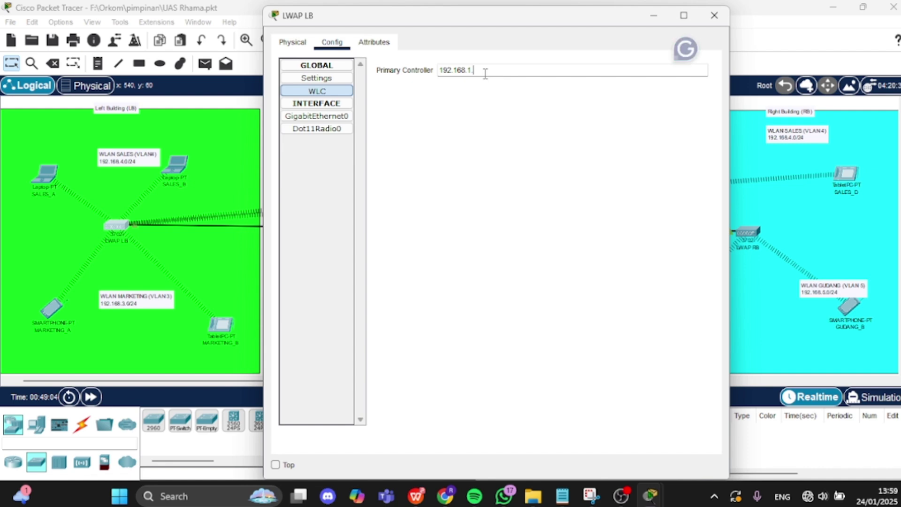
text(254)
drag(601, 19, 576, 89)
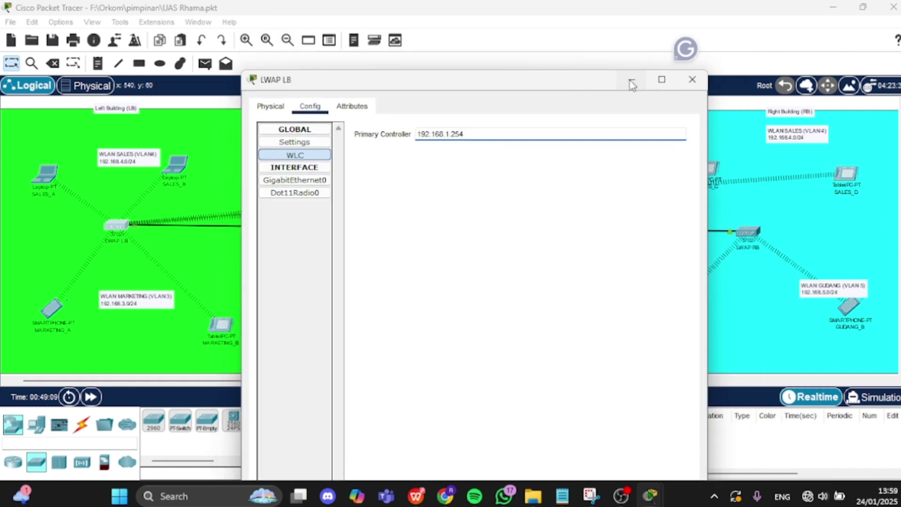
click(631, 81)
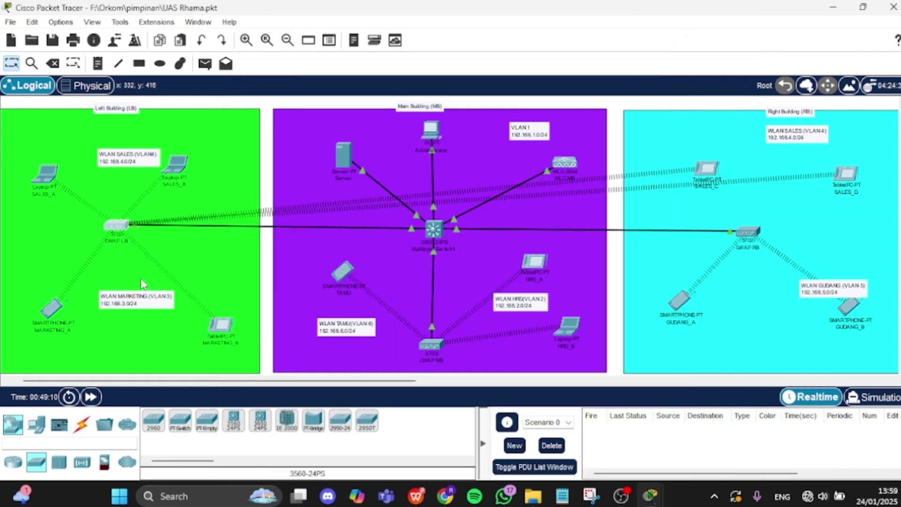
- Change LWAP MB's WLC Primary Controller from 0.0.0.0 to 192.168.1.254 and close the window
click(431, 345)
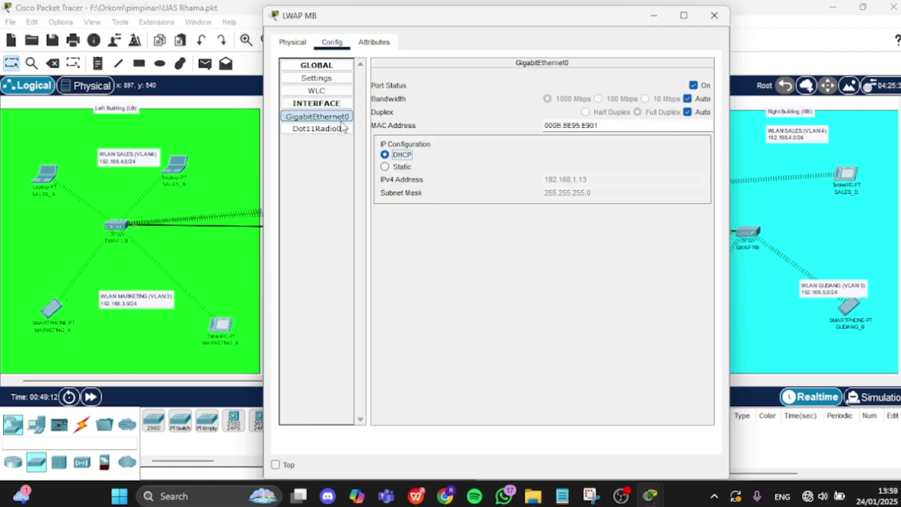
click(317, 79)
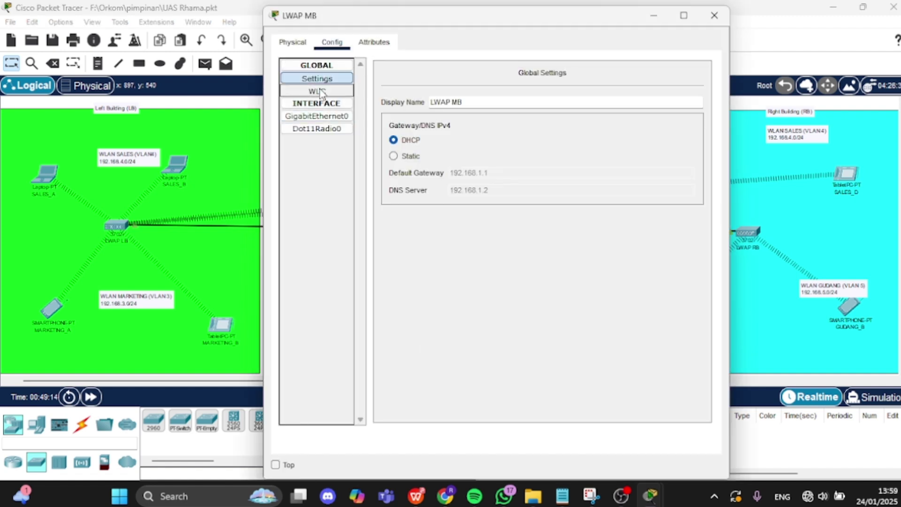
click(320, 92)
click(471, 70)
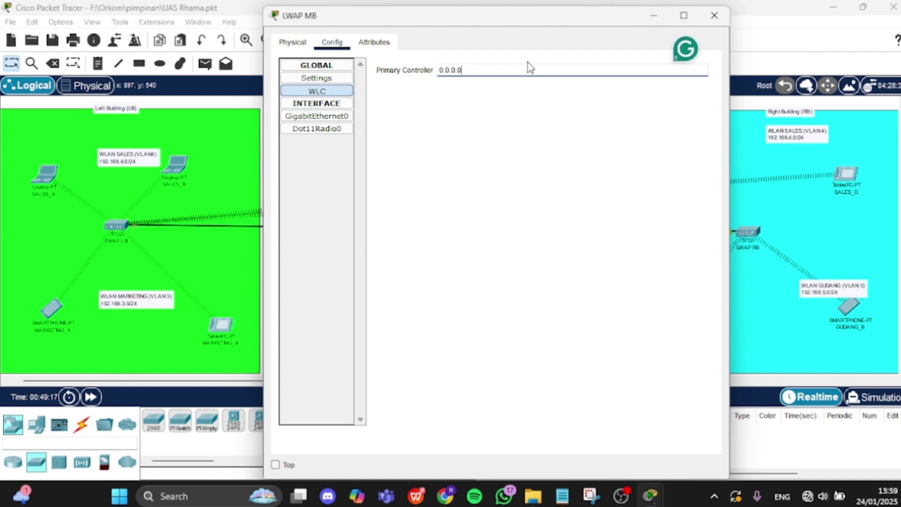
key(ctrl+a)
text(192.168.1)
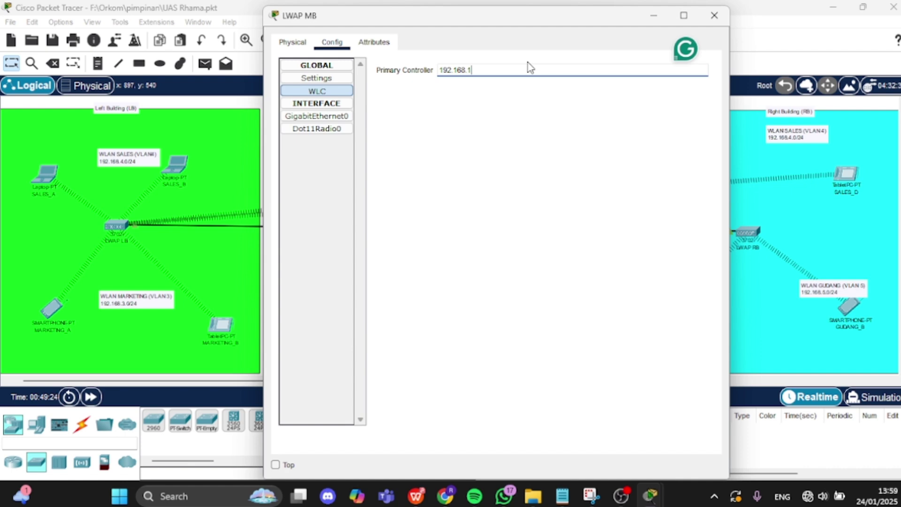
text(.254)
key(Return)
click(714, 16)
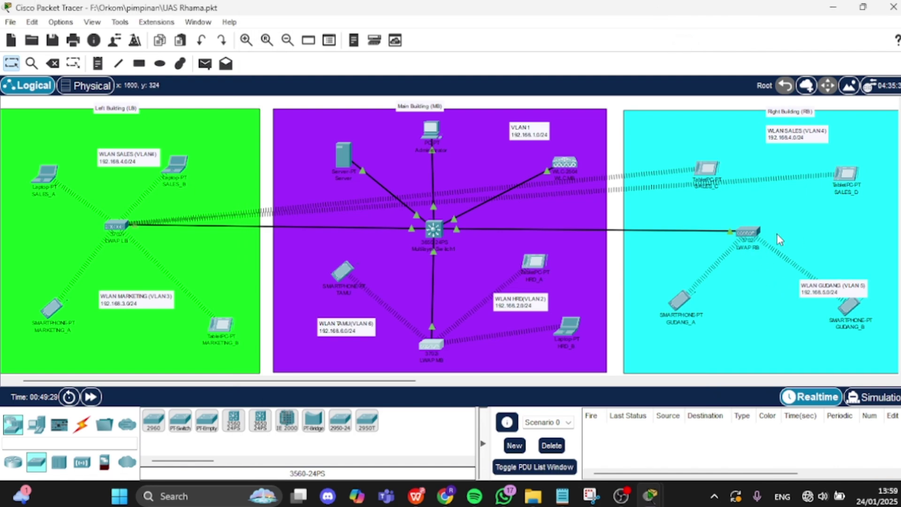
- Clear LWAP RB's 0.0.0.0 Primary Controller and enter 192.168.1.254, fixing a mistyped octet
click(758, 227)
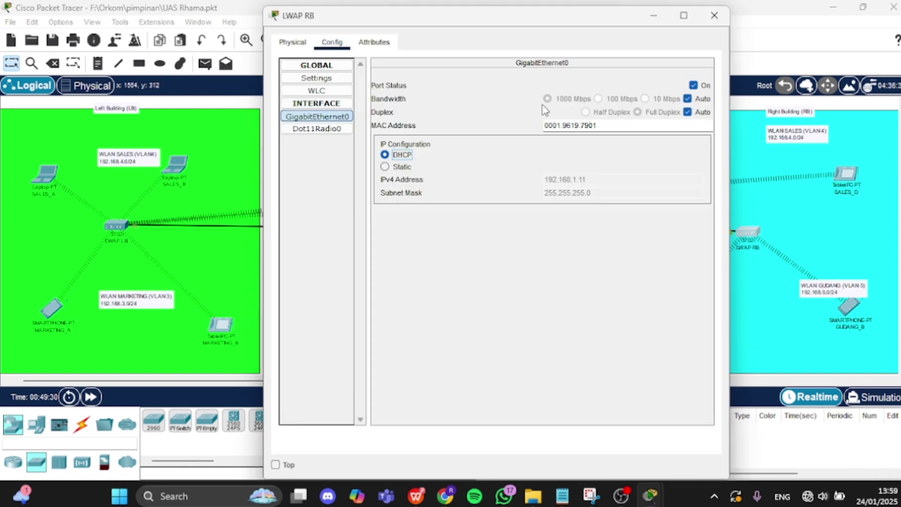
click(327, 91)
click(468, 69)
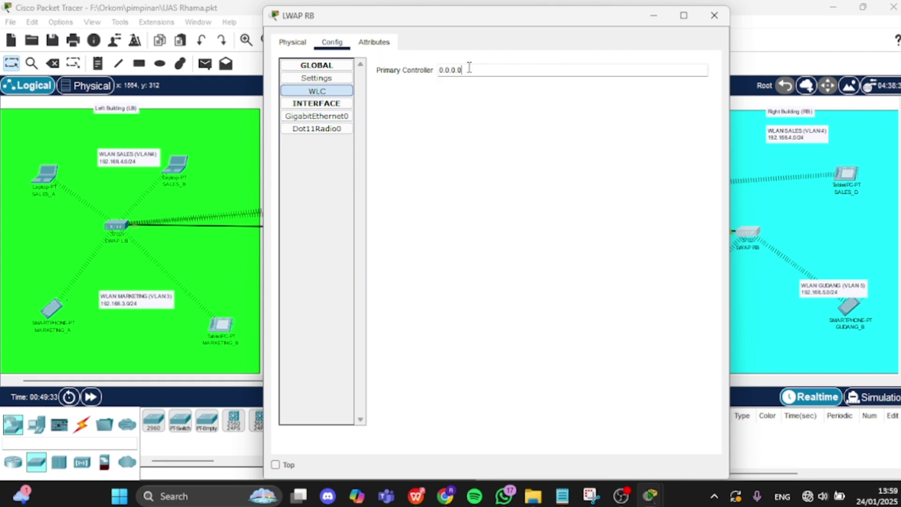
key(BackSpace)
key(BackSpace)
key(BackSpace)
key(BackSpace)
key(BackSpace)
key(BackSpace)
key(BackSpace)
text(1)
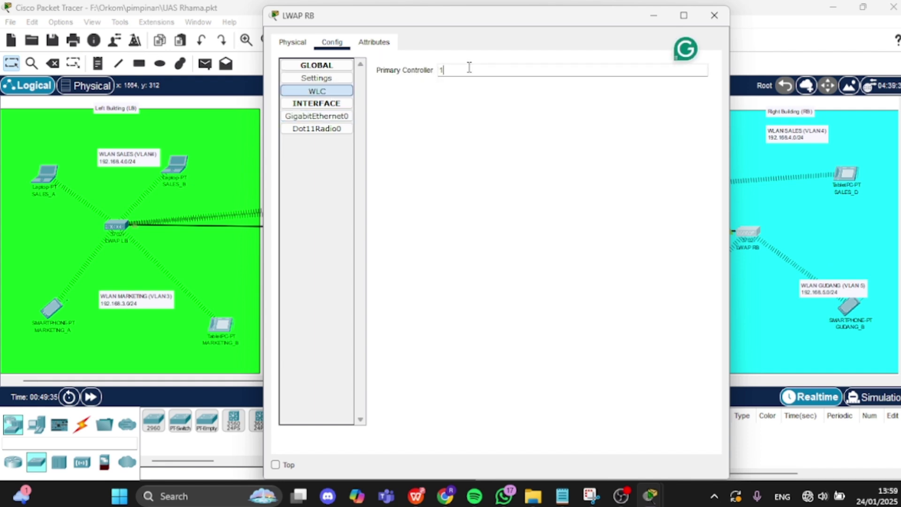
text(92.168)
text(.5)
key(BackSpace)
text(254)
click(469, 69)
text(1.)
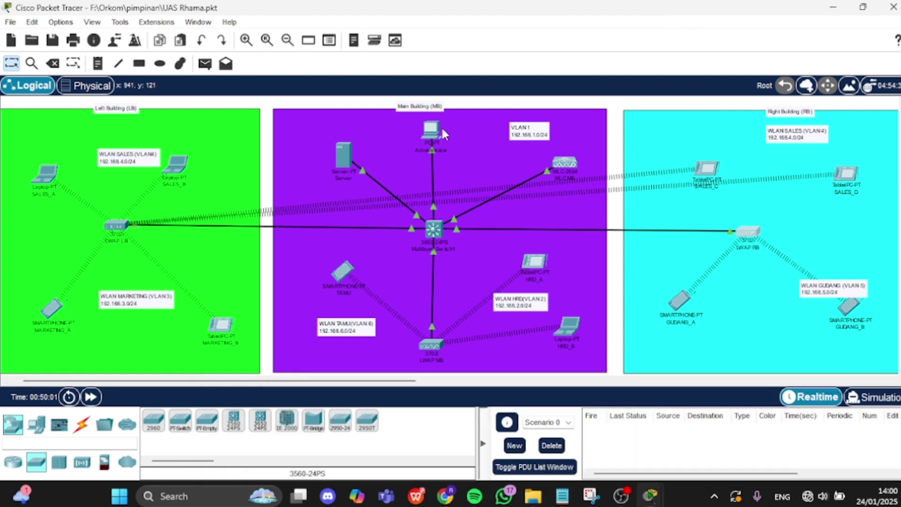
- Show the controller's AP Groups page (GedungKanan, GedungKiri, GedungUtama, default-group) in the Administrator browser
mouse_move(650, 496)
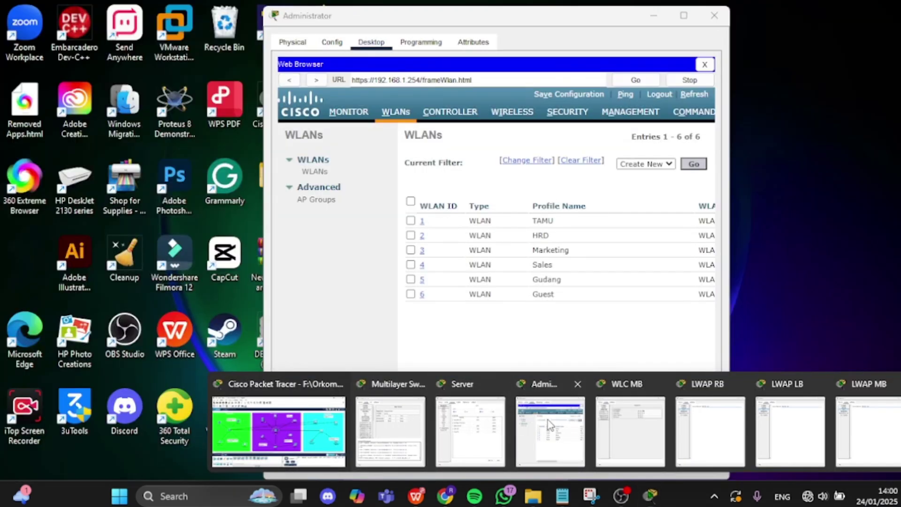
click(550, 425)
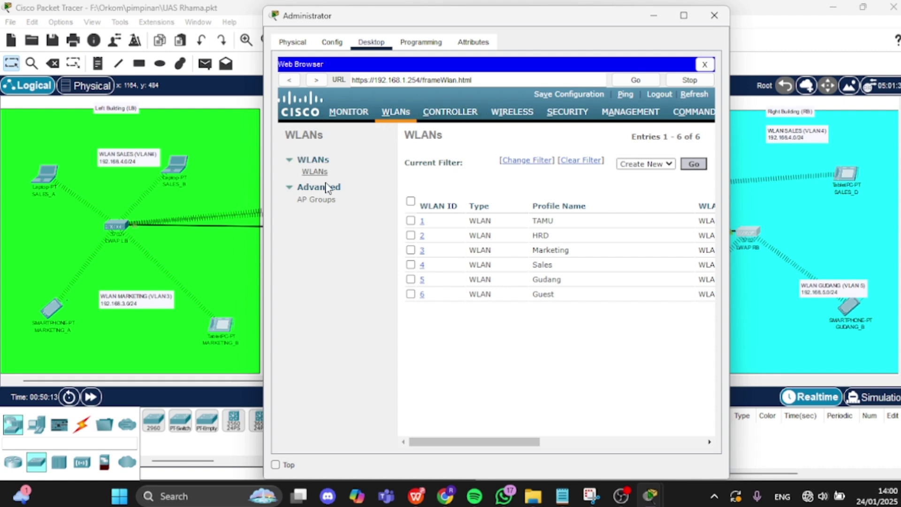
click(326, 203)
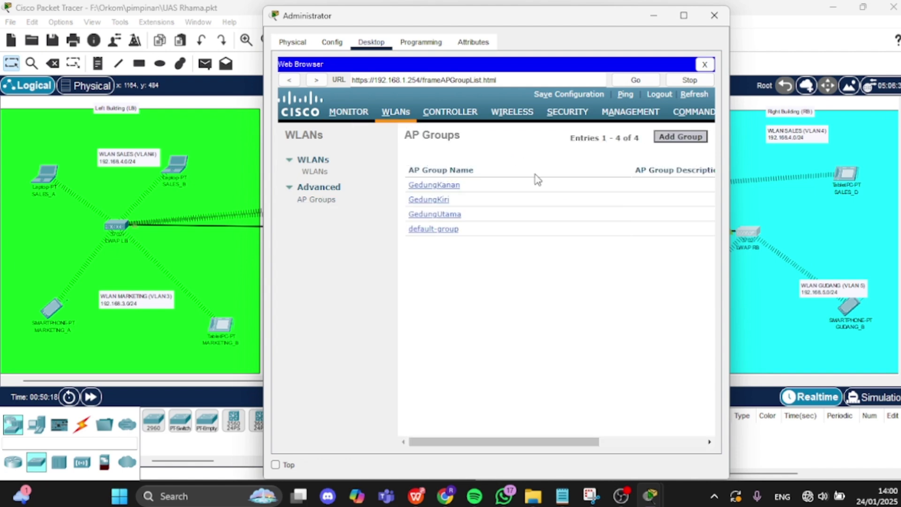
click(687, 143)
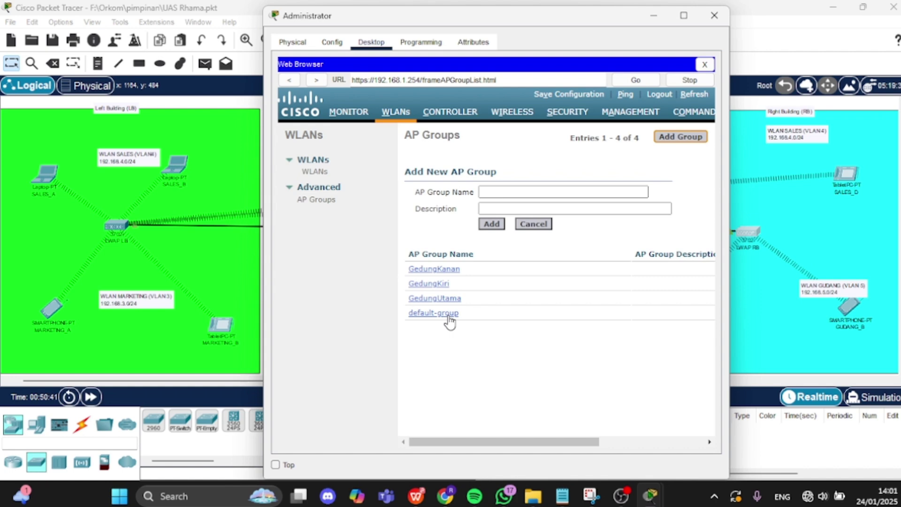
click(442, 284)
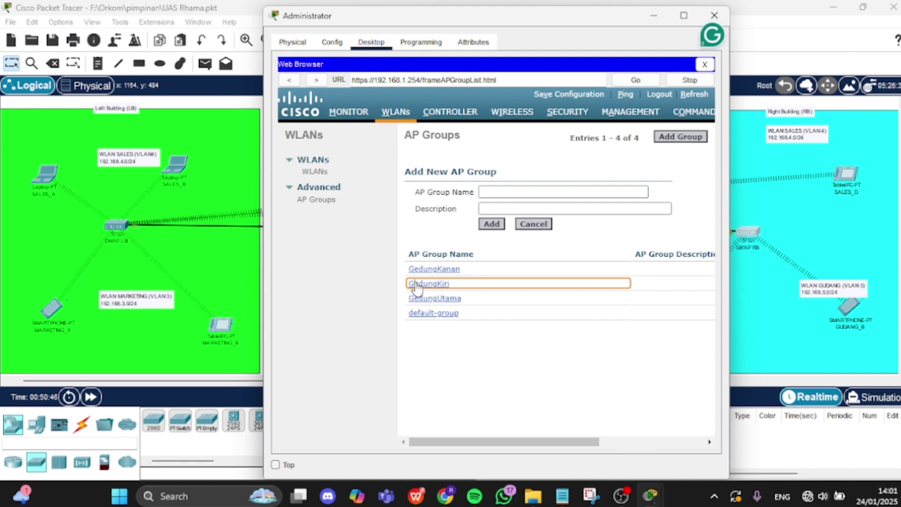
click(417, 283)
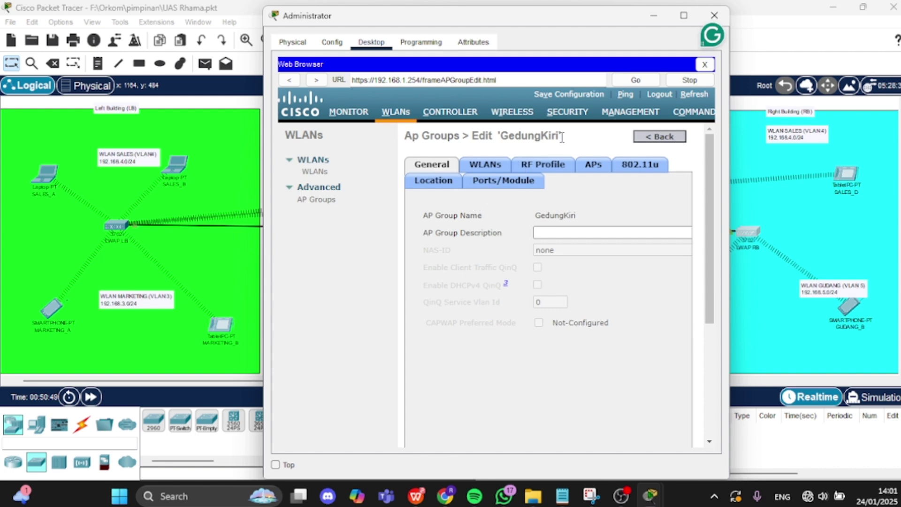
click(584, 167)
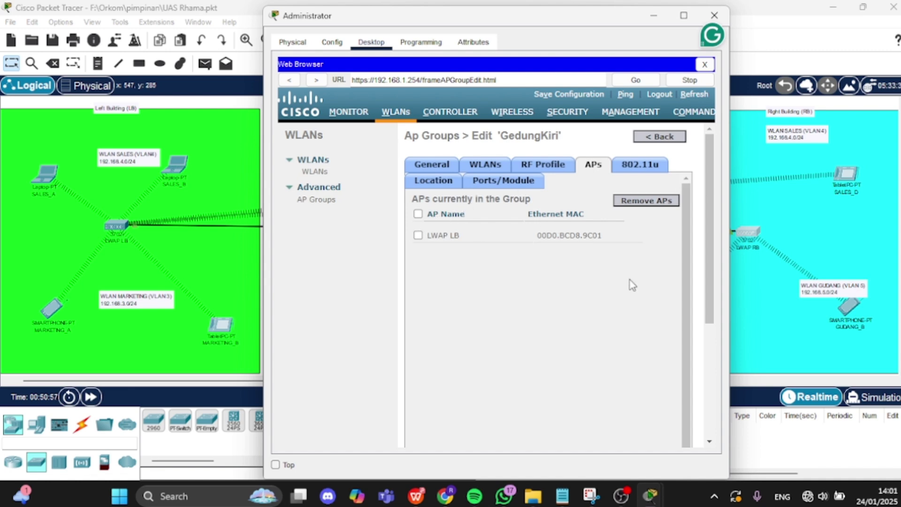
drag(663, 354, 738, 321)
click(664, 323)
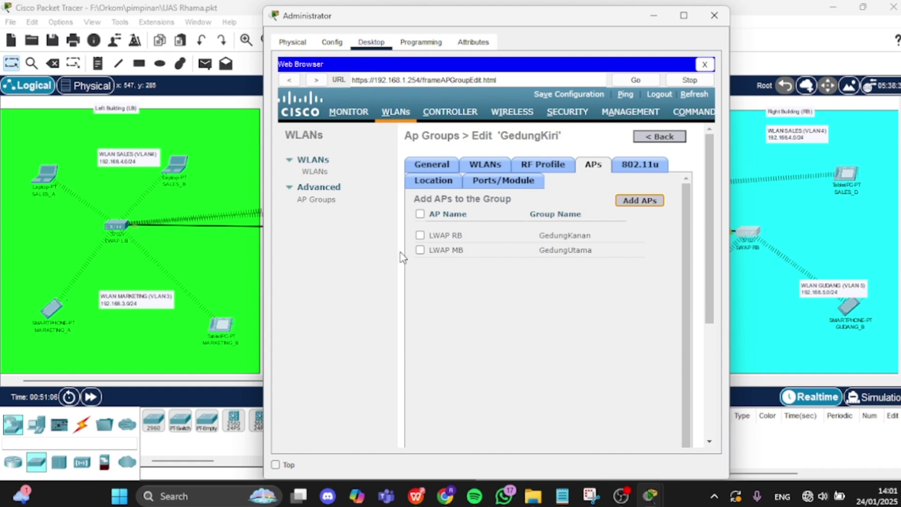
drag(616, 308, 384, 313)
click(495, 322)
click(537, 328)
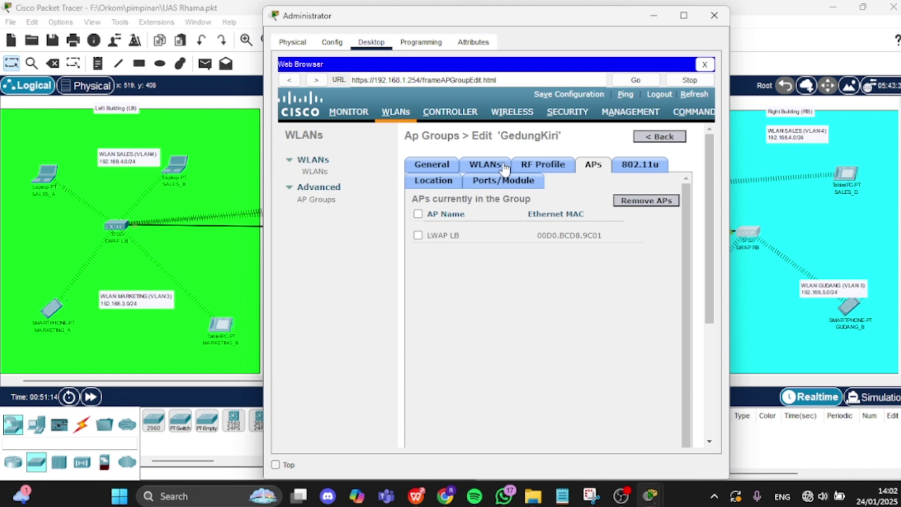
click(488, 170)
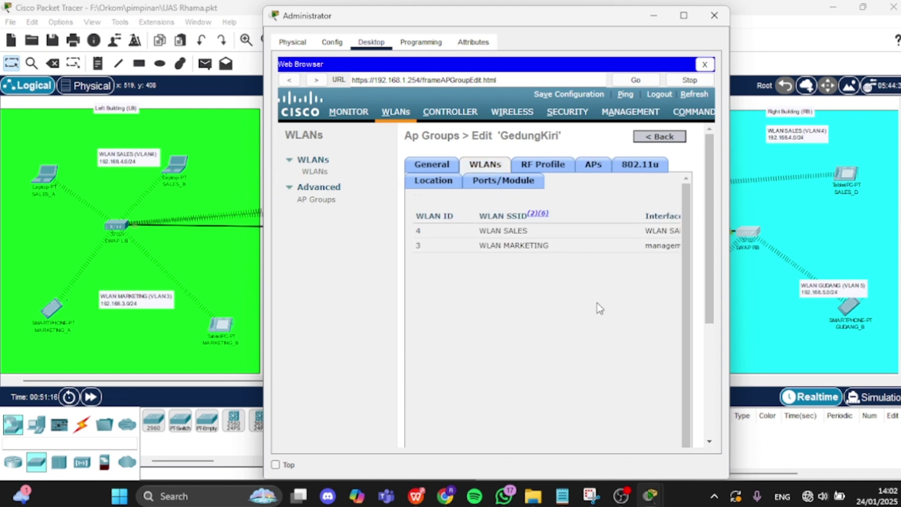
drag(596, 308, 704, 310)
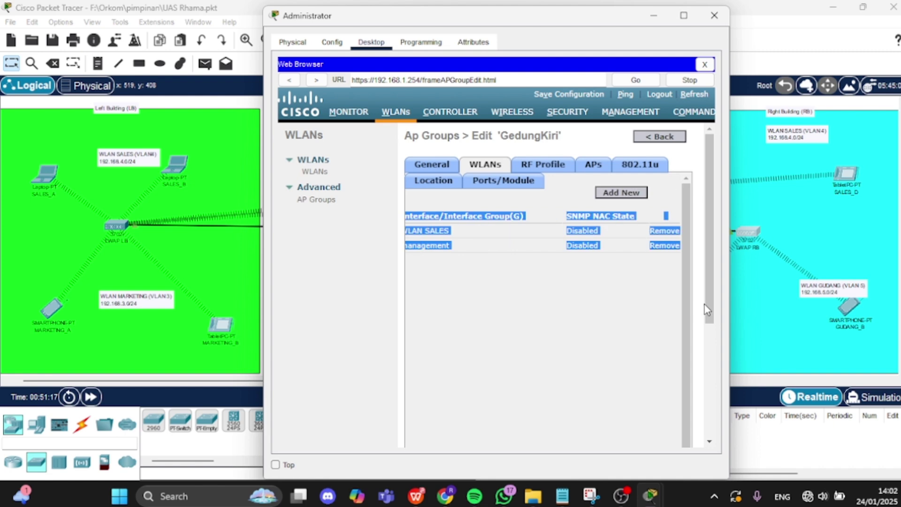
click(649, 323)
click(623, 195)
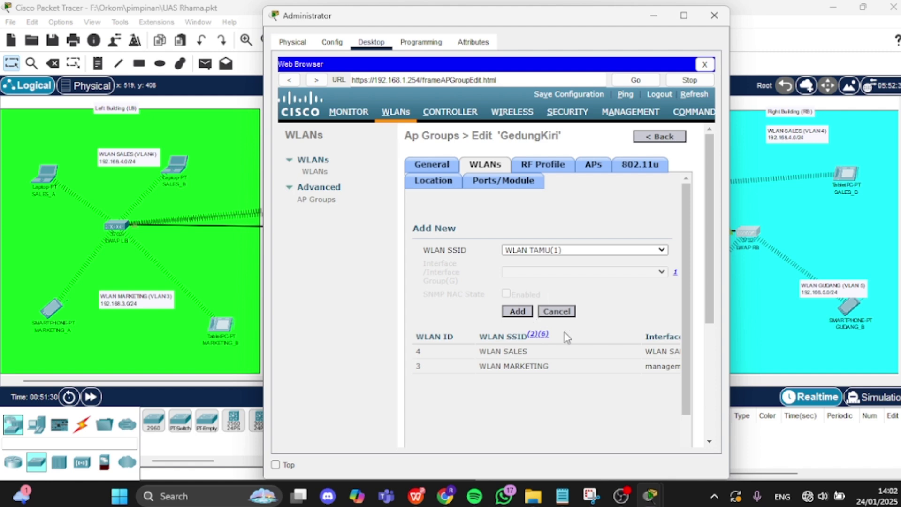
click(644, 139)
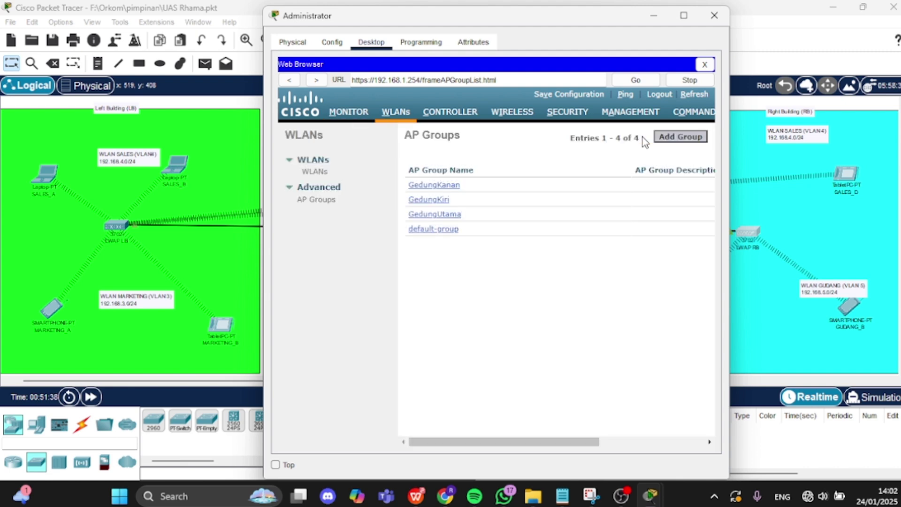
click(441, 189)
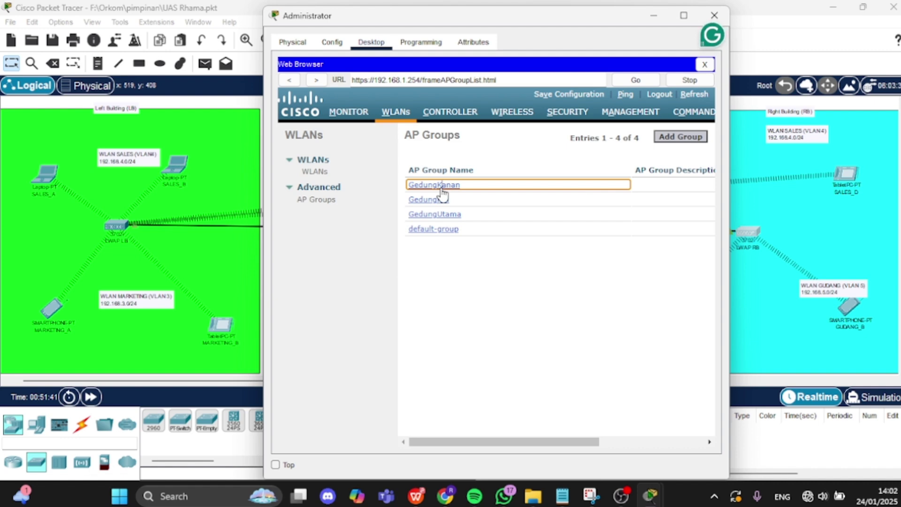
click(441, 187)
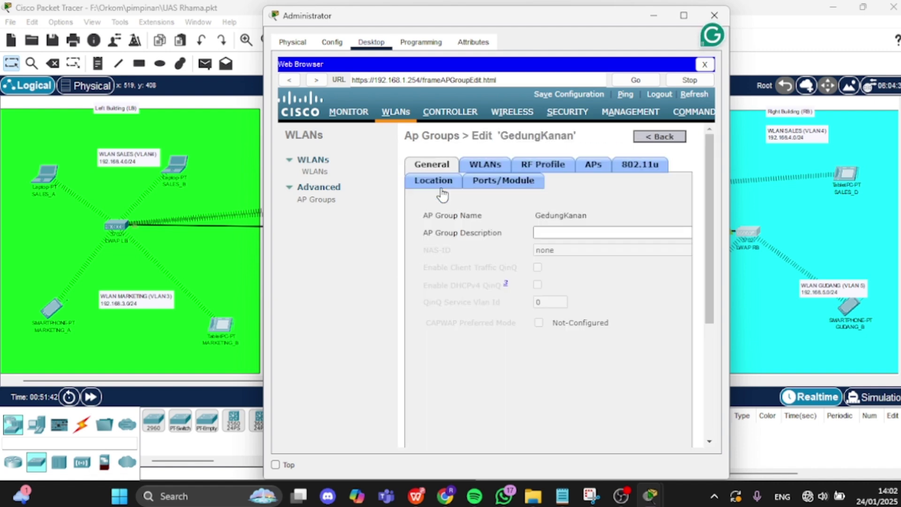
click(491, 167)
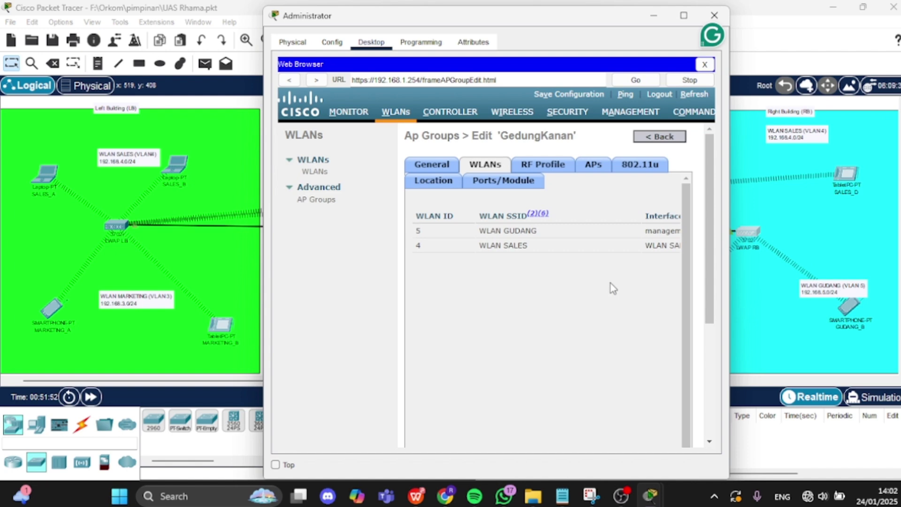
drag(610, 291, 699, 282)
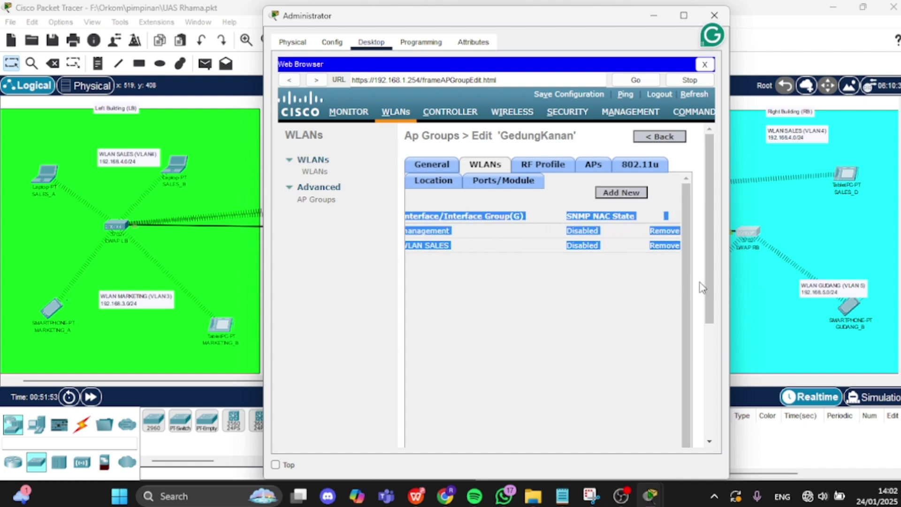
click(584, 165)
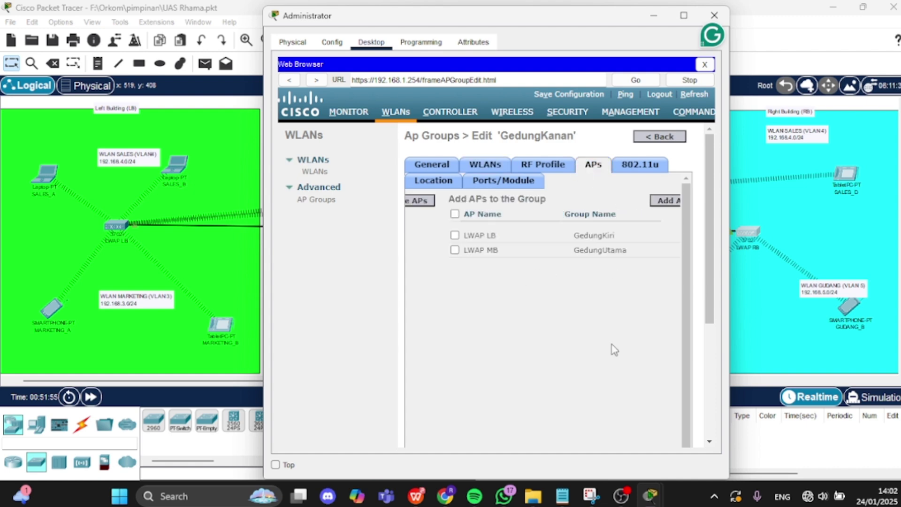
click(657, 138)
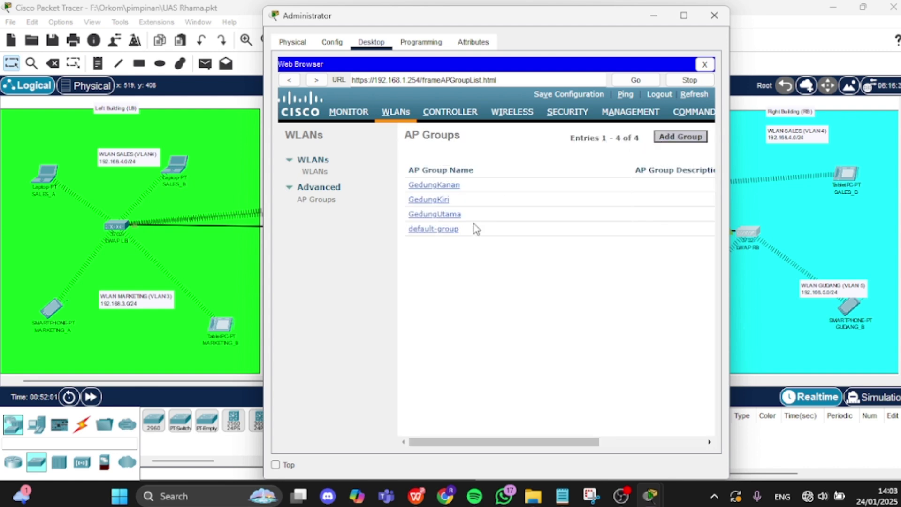
click(453, 217)
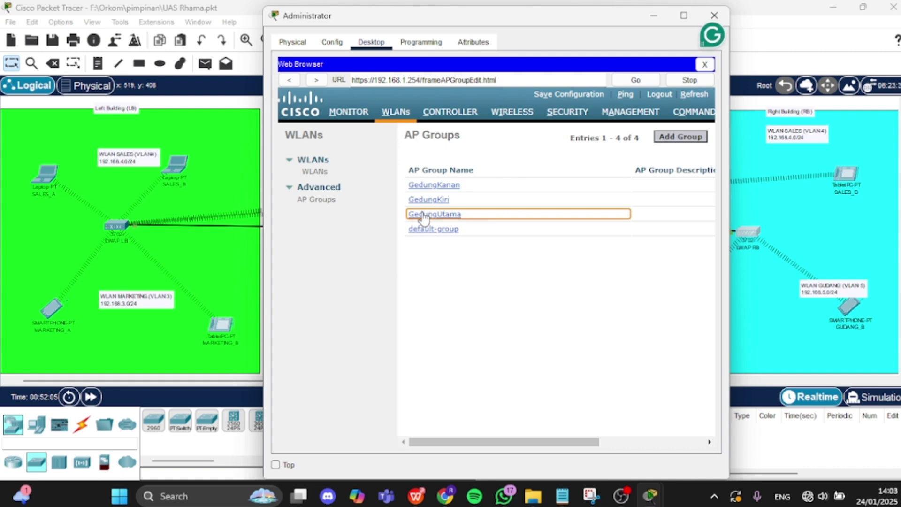
- Check that GedungUtama lists WLAN TAMU and WLAN HRD, with access point LWAP MB
click(424, 215)
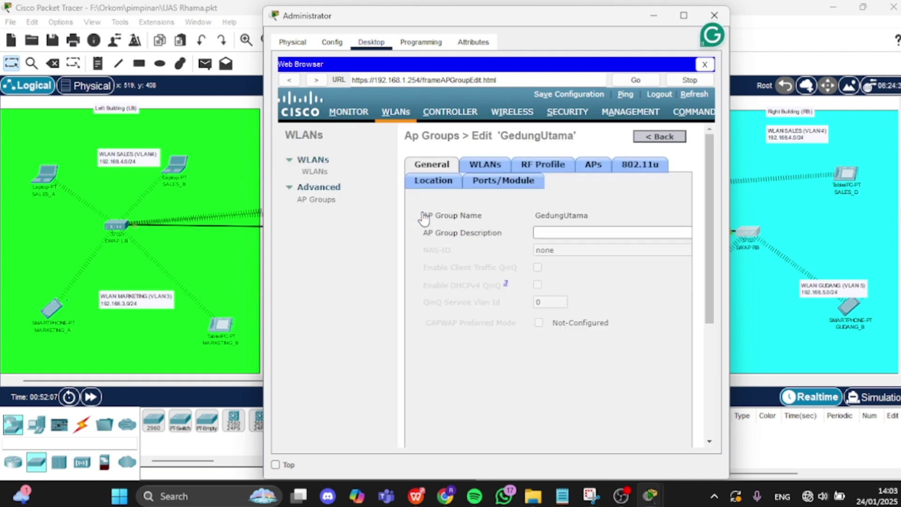
click(485, 164)
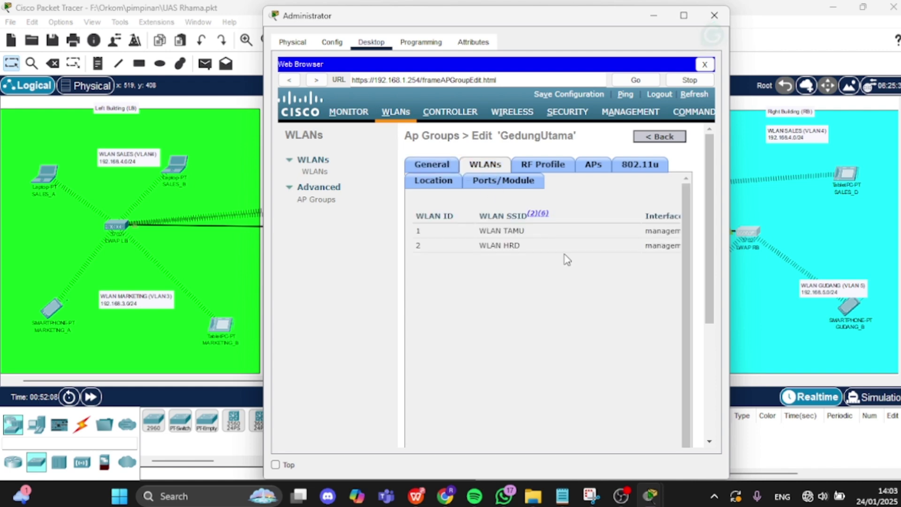
key(ctrl+a)
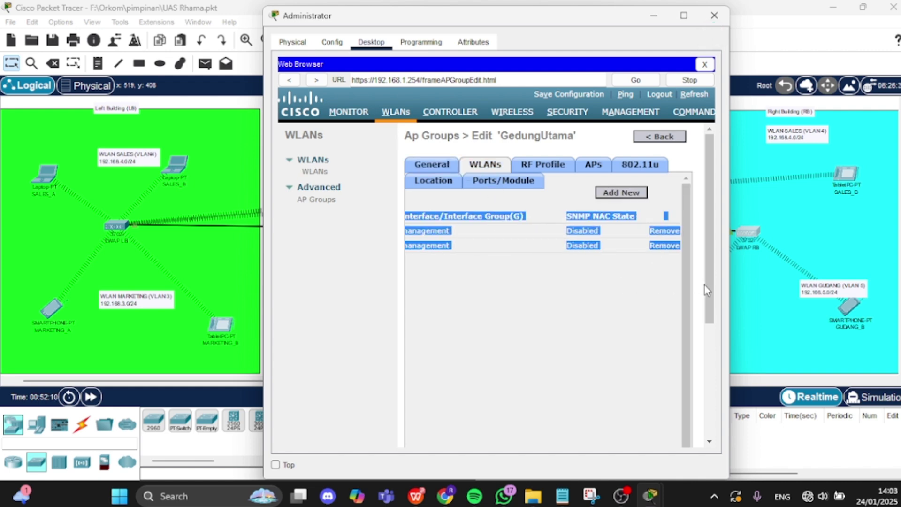
click(591, 173)
drag(680, 337, 689, 334)
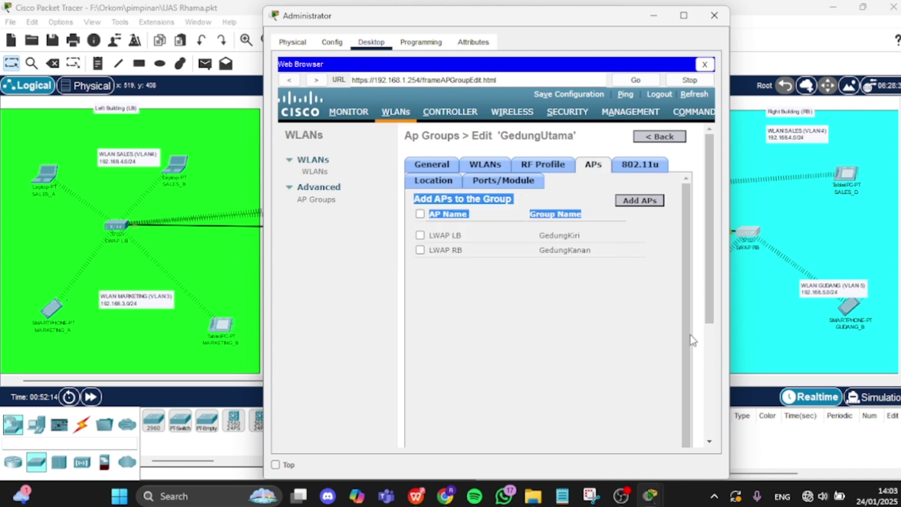
drag(443, 331, 401, 333)
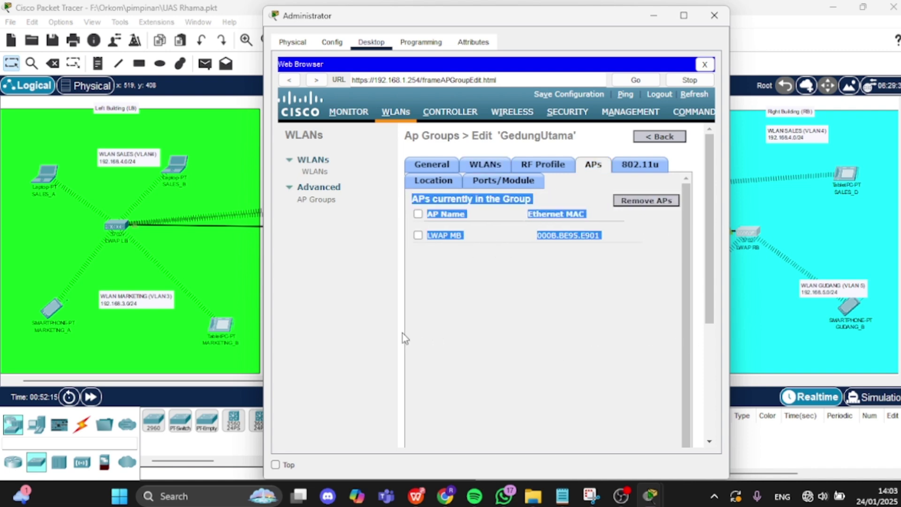
- Go back to the AP Groups list and minimize the Administrator window
click(535, 318)
click(642, 138)
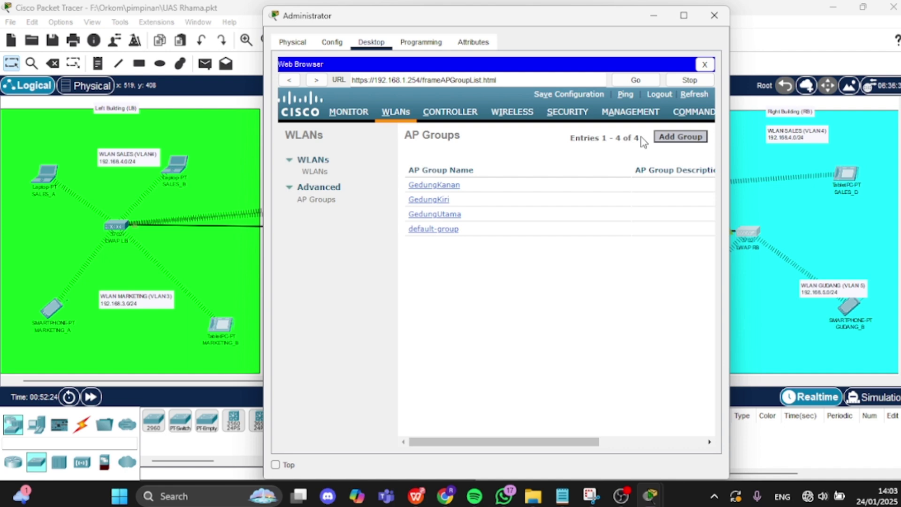
click(659, 22)
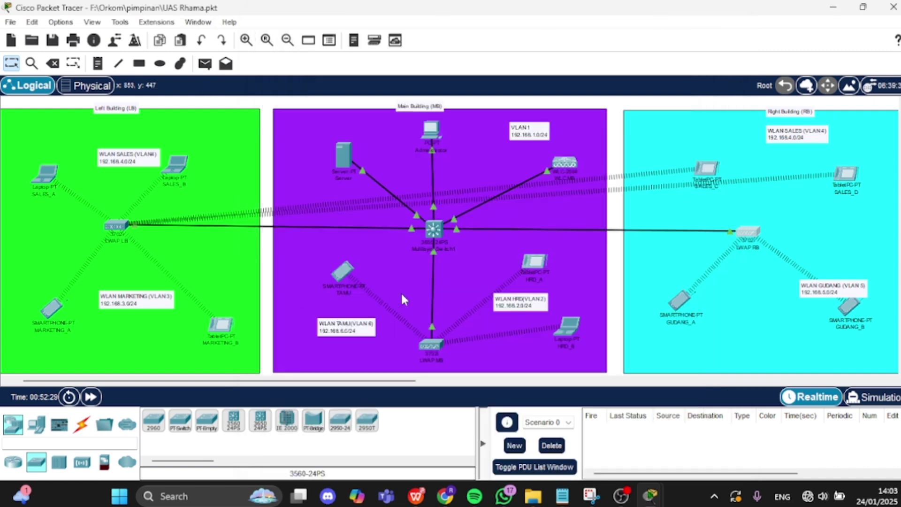
click(345, 276)
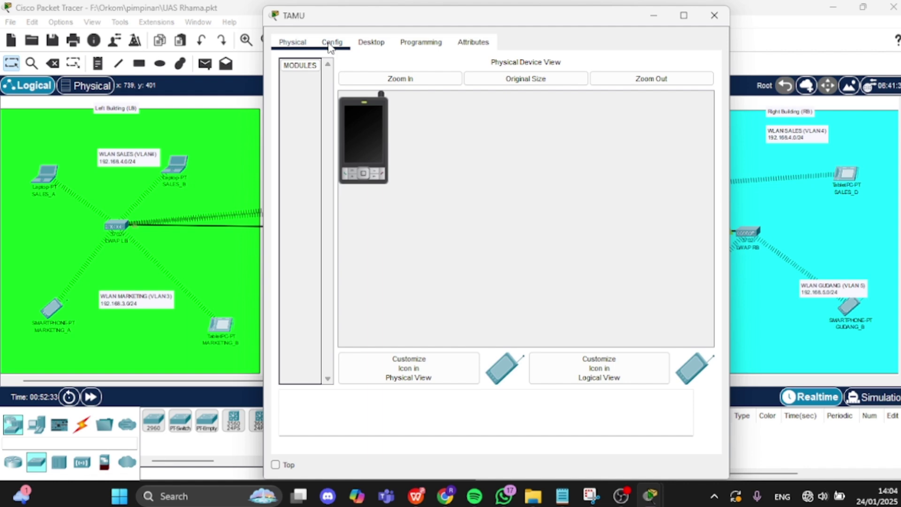
click(331, 43)
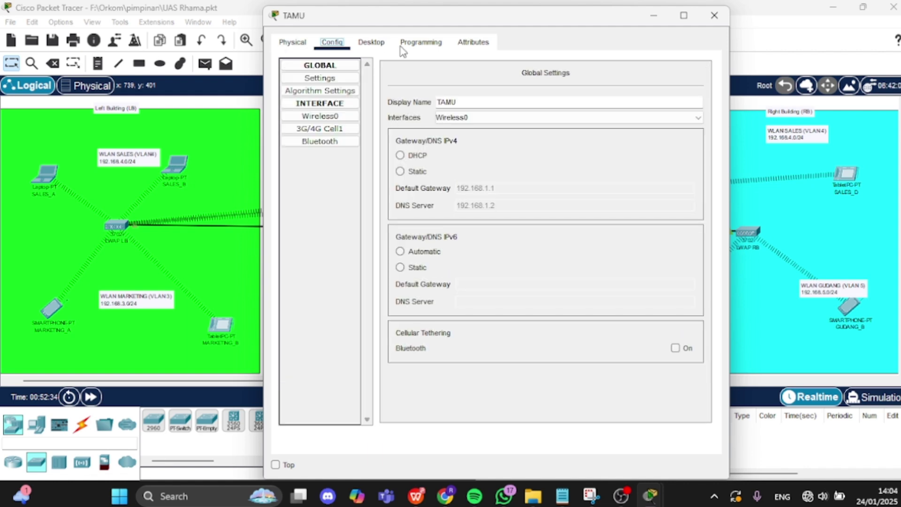
click(346, 119)
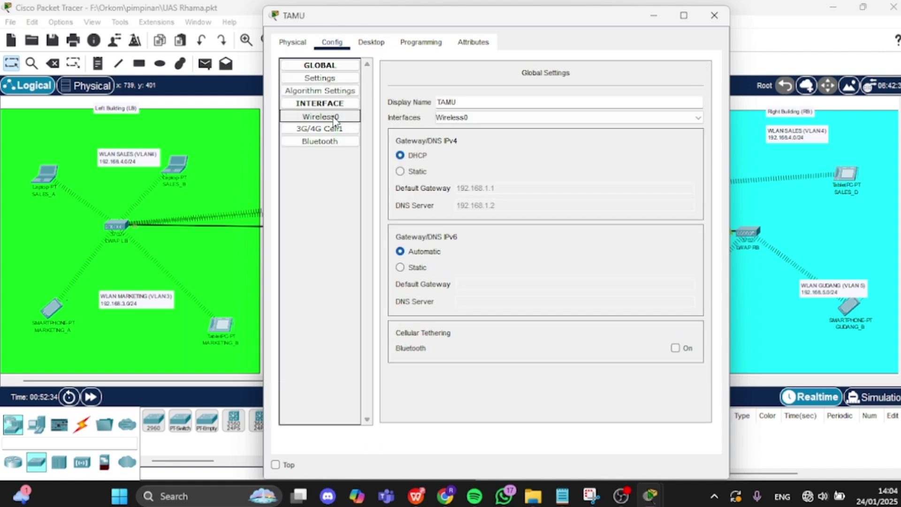
click(334, 120)
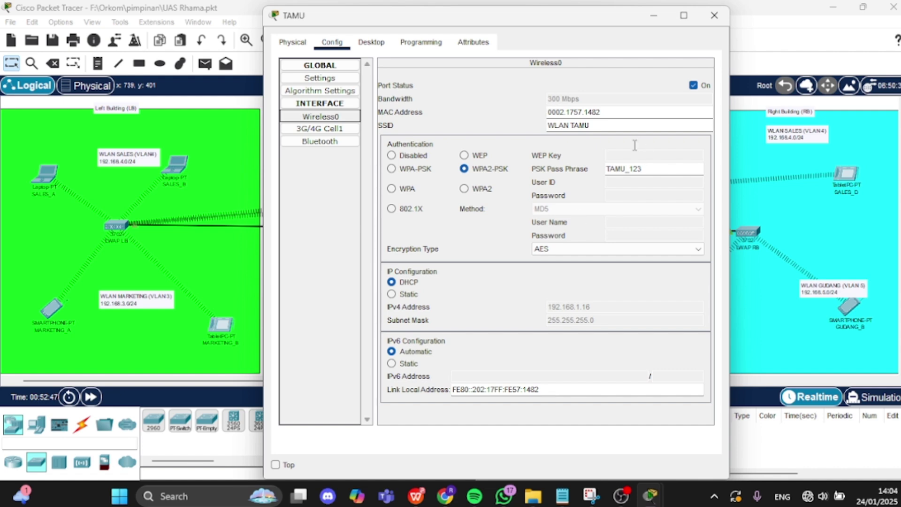
click(652, 16)
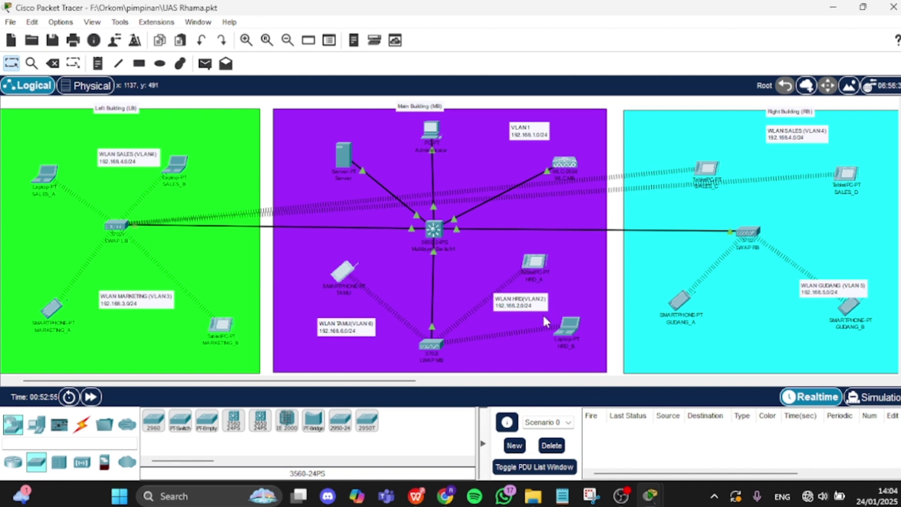
click(538, 272)
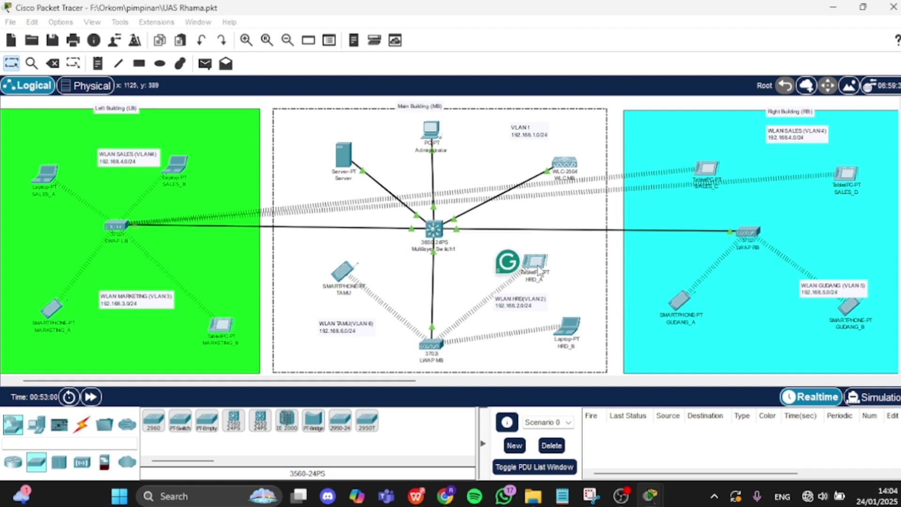
click(537, 271)
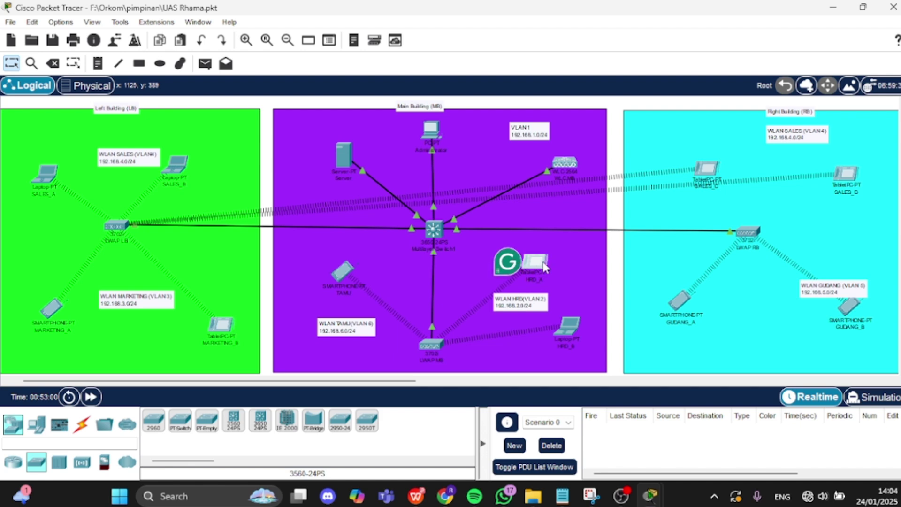
click(544, 267)
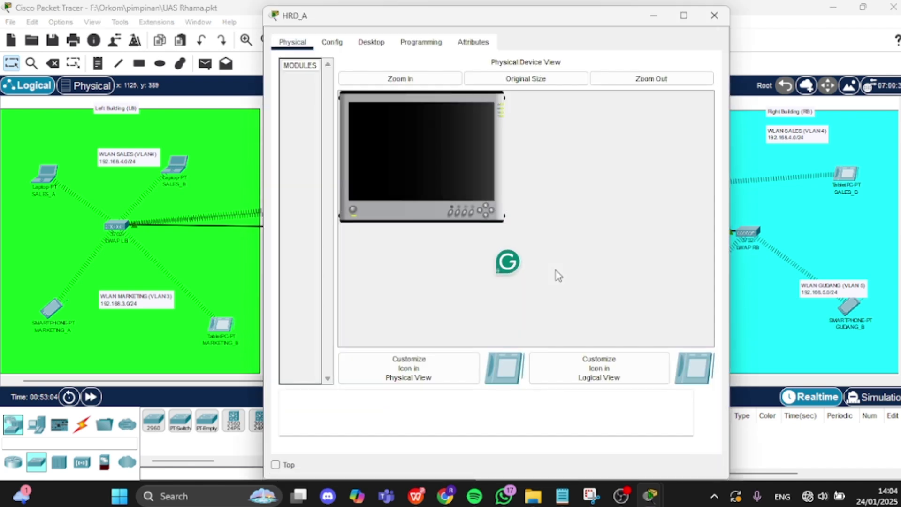
click(336, 44)
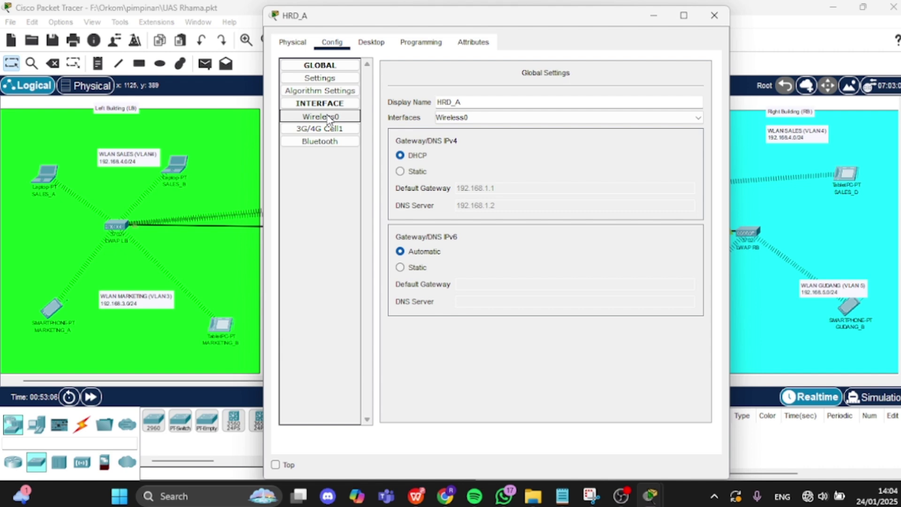
click(341, 117)
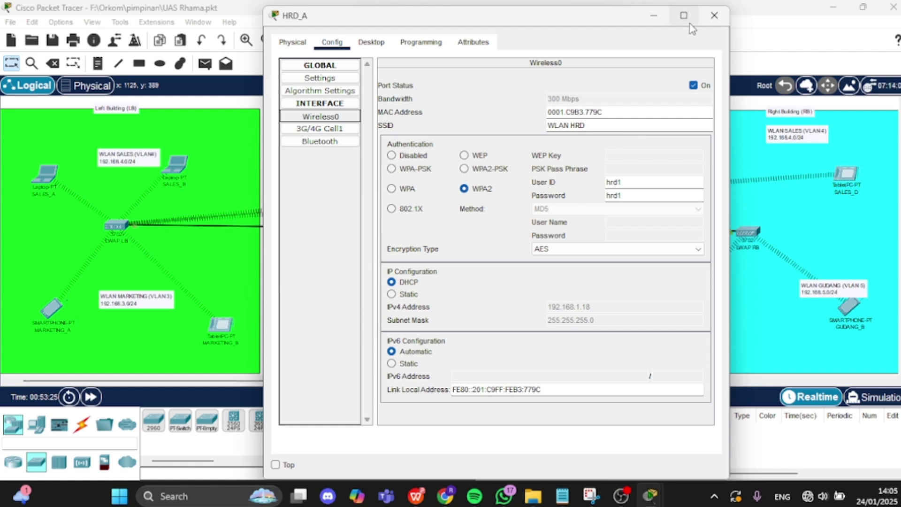
click(714, 15)
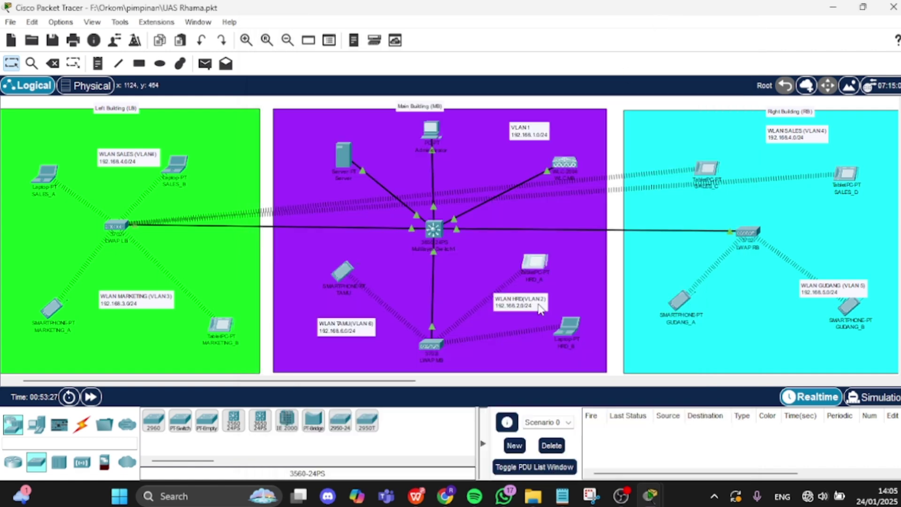
click(576, 330)
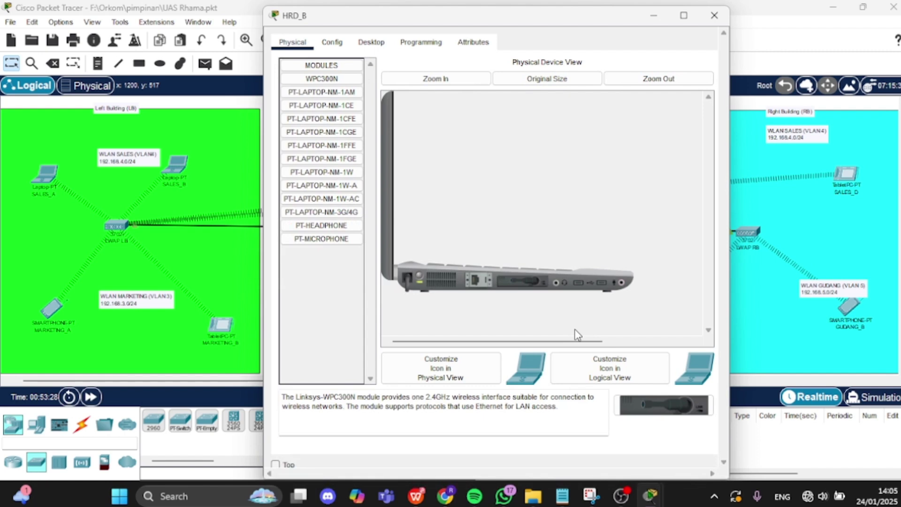
click(331, 42)
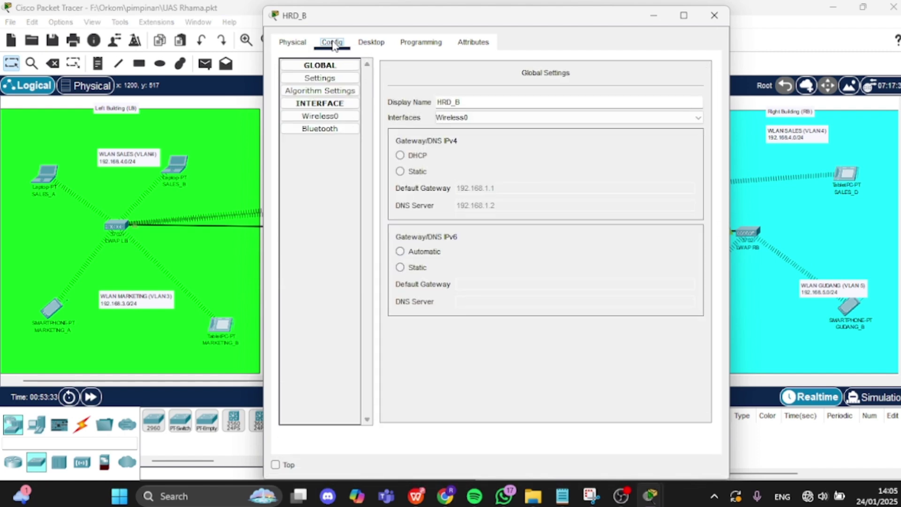
click(321, 117)
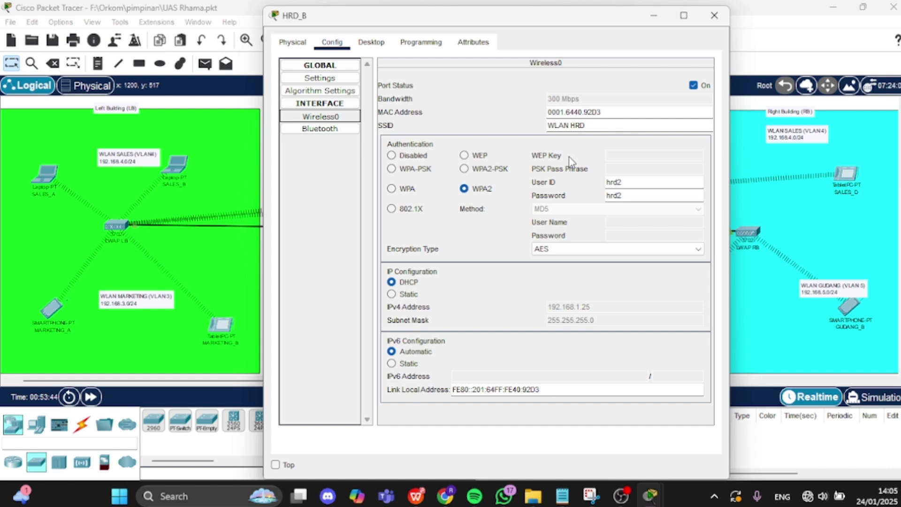
click(655, 16)
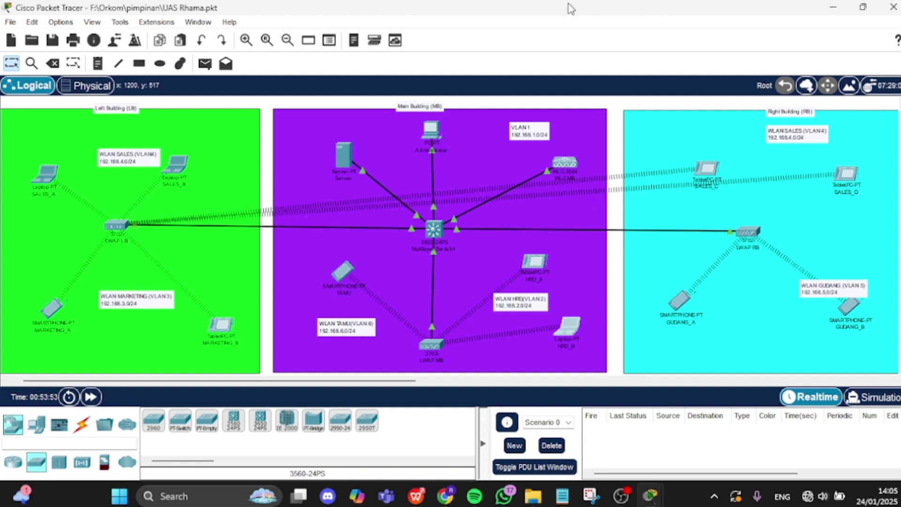
- Review SALES_A's Wireless0 settings, then minimize its window
click(43, 183)
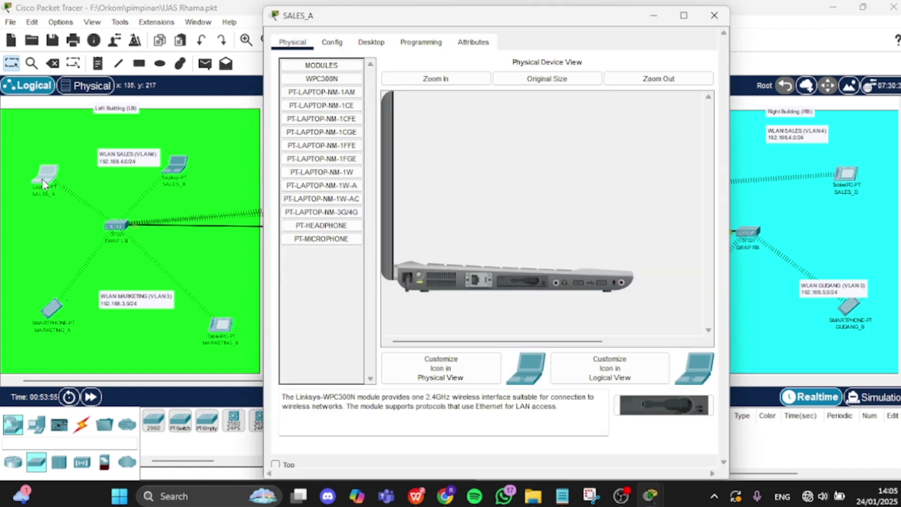
click(332, 43)
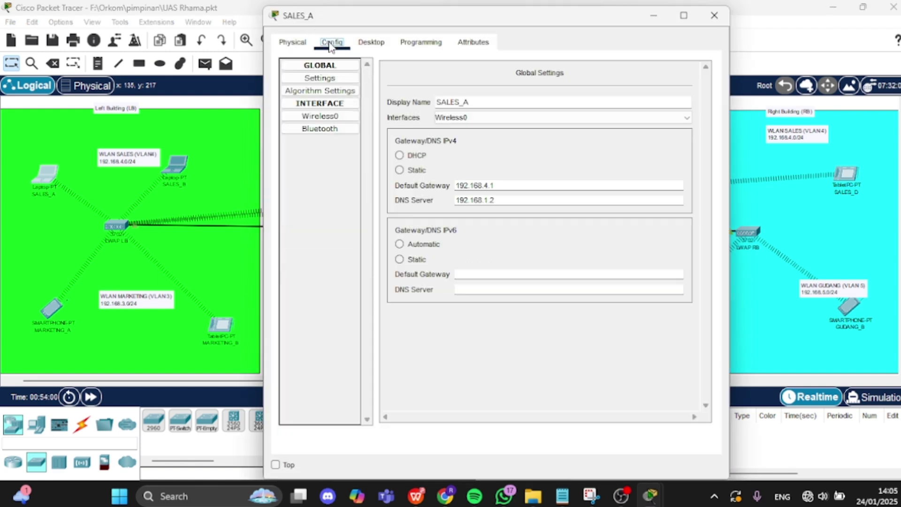
click(336, 117)
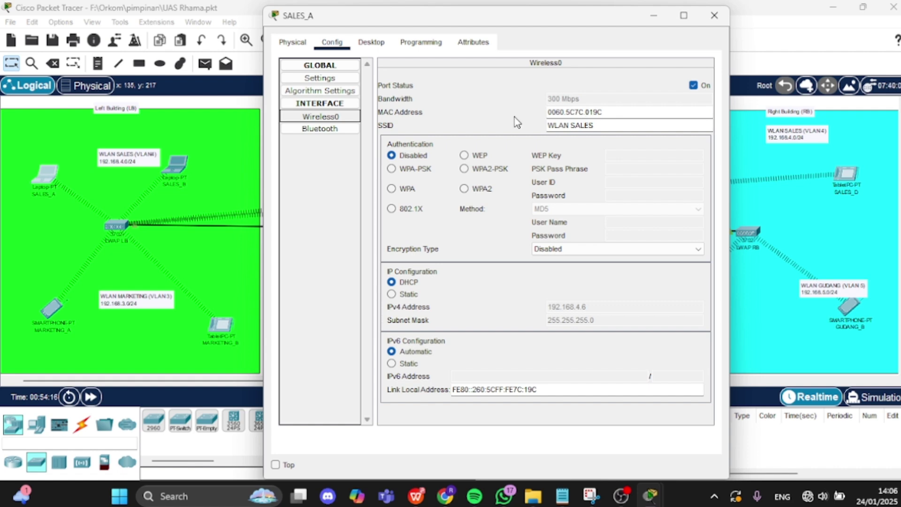
click(653, 16)
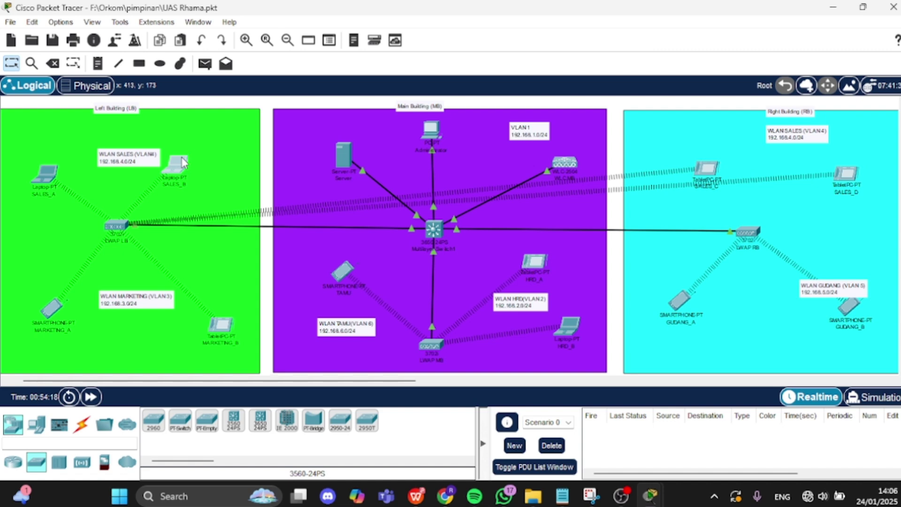
- Verify SALES_B's Wireless0 joins SSID SALES with open authentication and DHCP
click(177, 164)
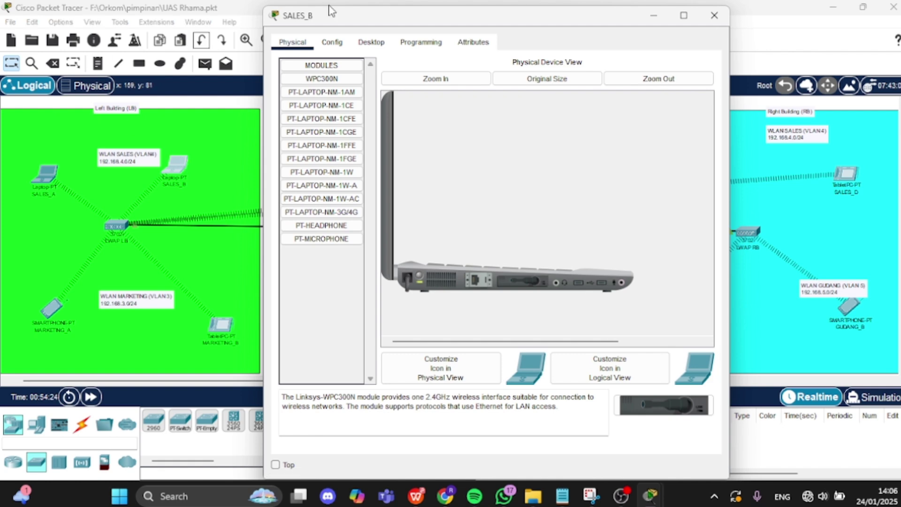
click(334, 42)
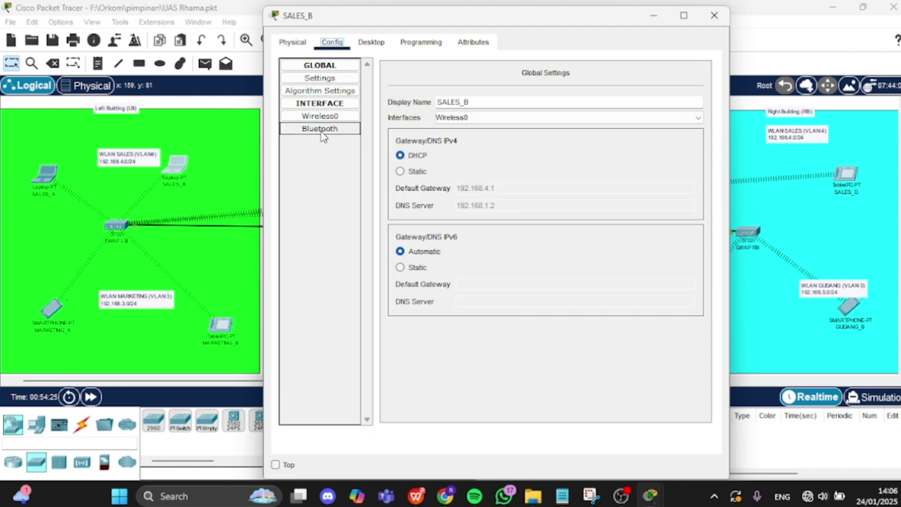
click(327, 120)
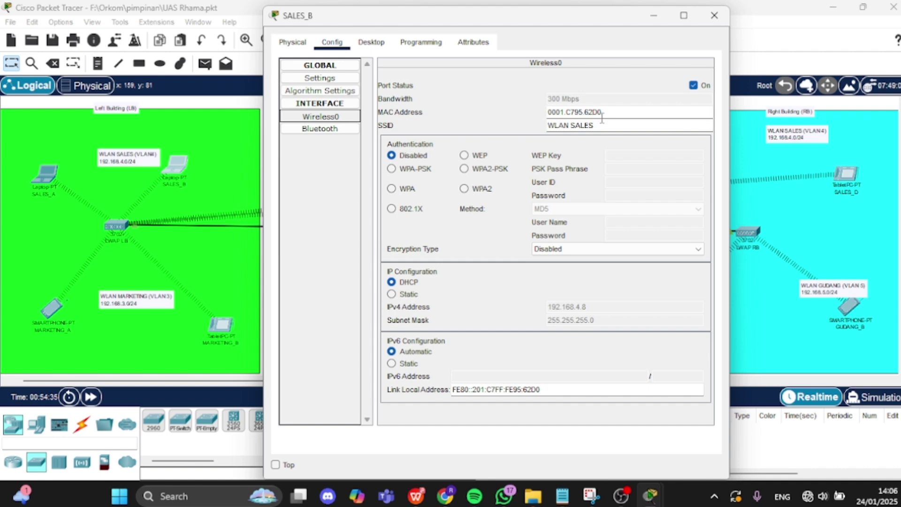
click(656, 17)
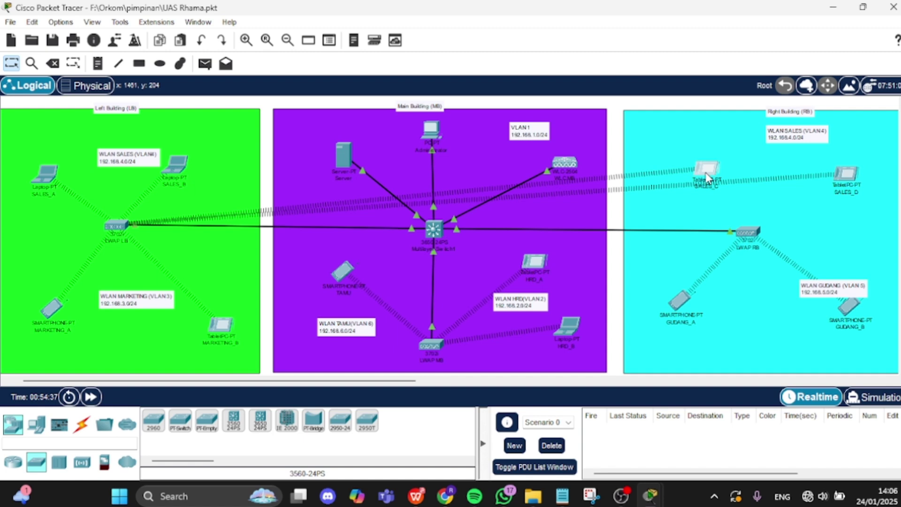
- Verify tablet SALES_C's Wireless0 joins SSID SALES with open authentication and DHCP
click(707, 178)
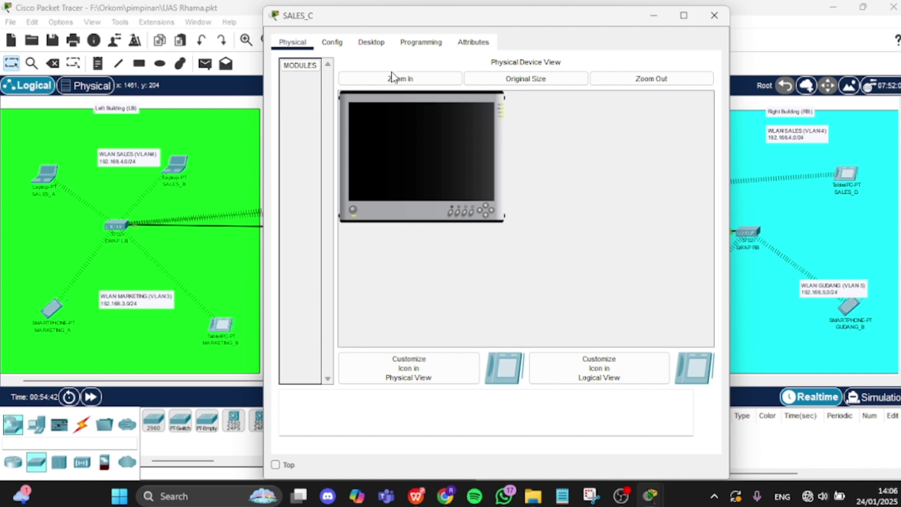
click(338, 42)
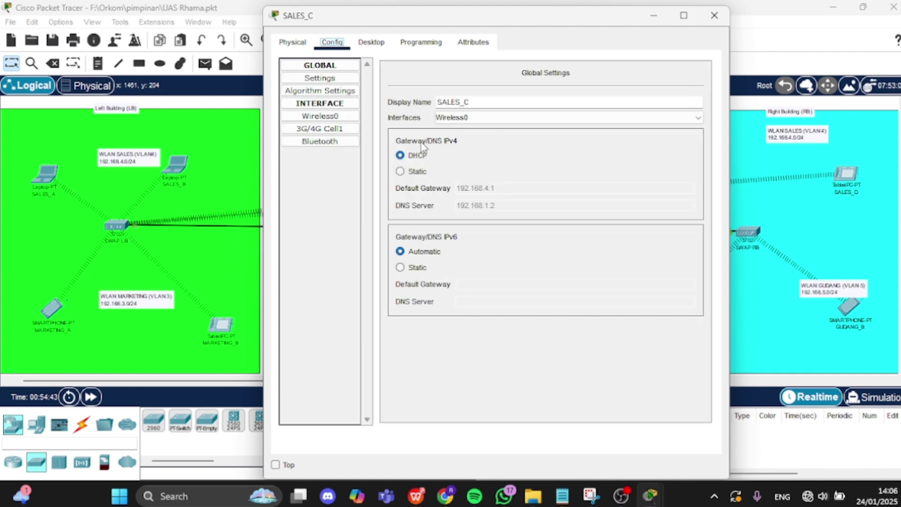
click(340, 117)
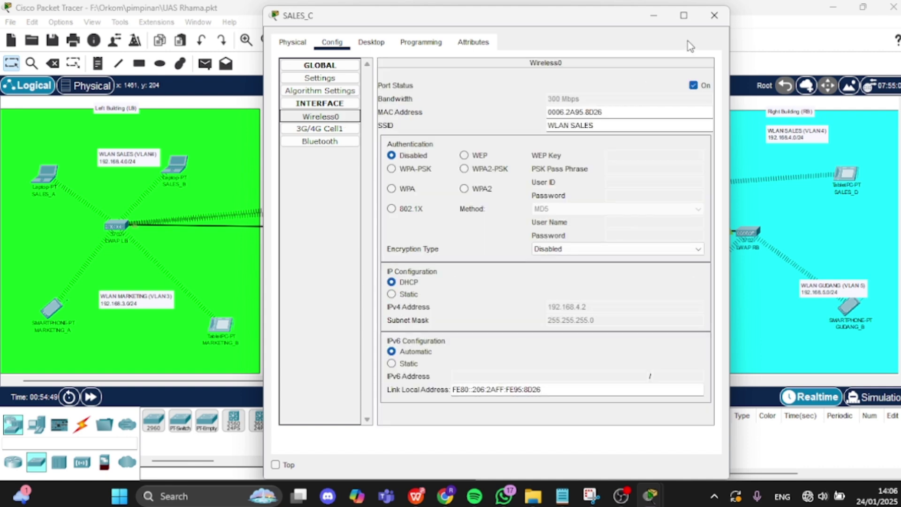
click(654, 15)
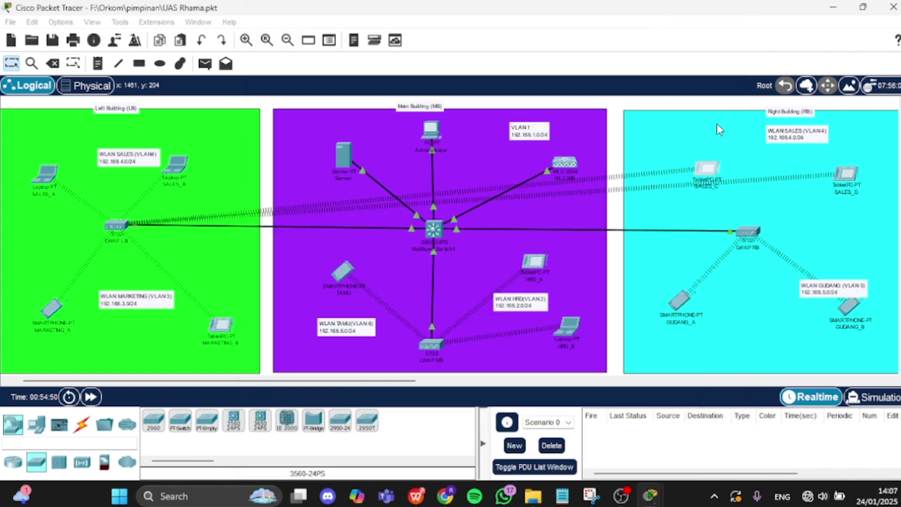
mouse_move(835, 174)
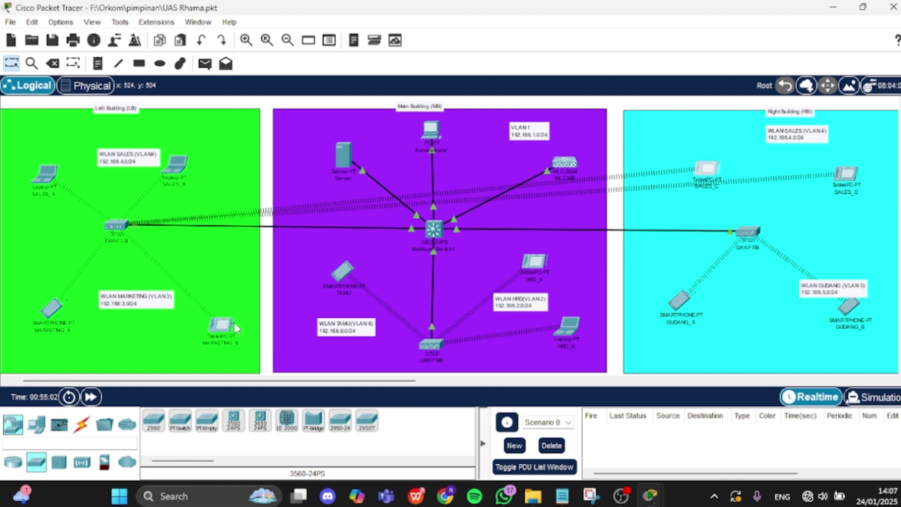
- Verify smartphone MARKETING_A's Wireless0 uses SSID MARKETING with WPA2-AES and DHCP
click(54, 312)
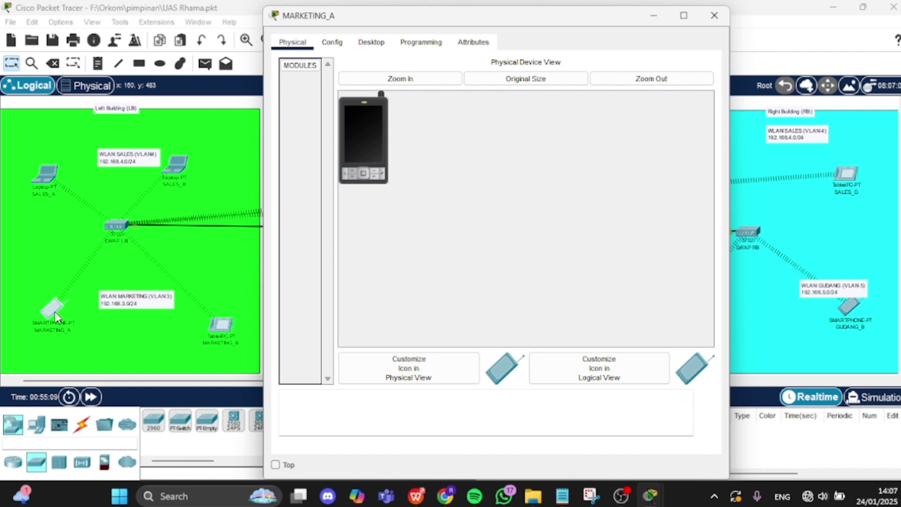
click(333, 42)
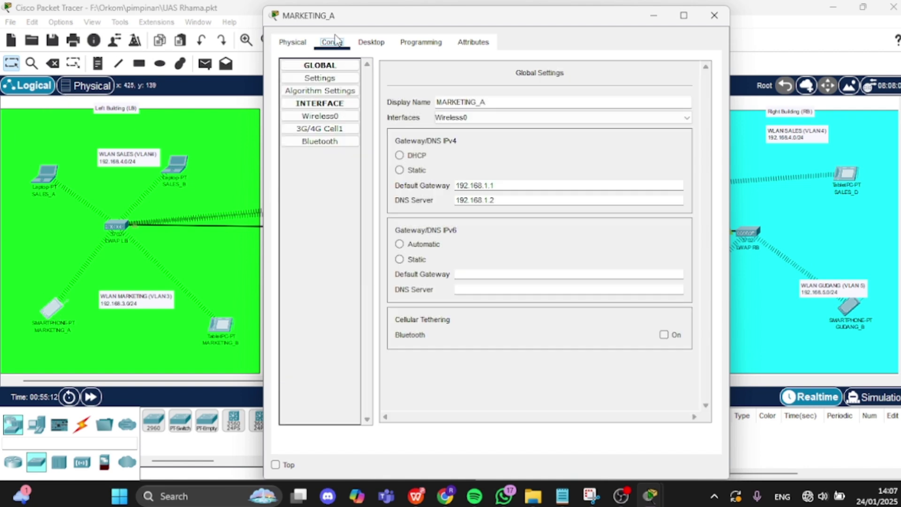
click(334, 117)
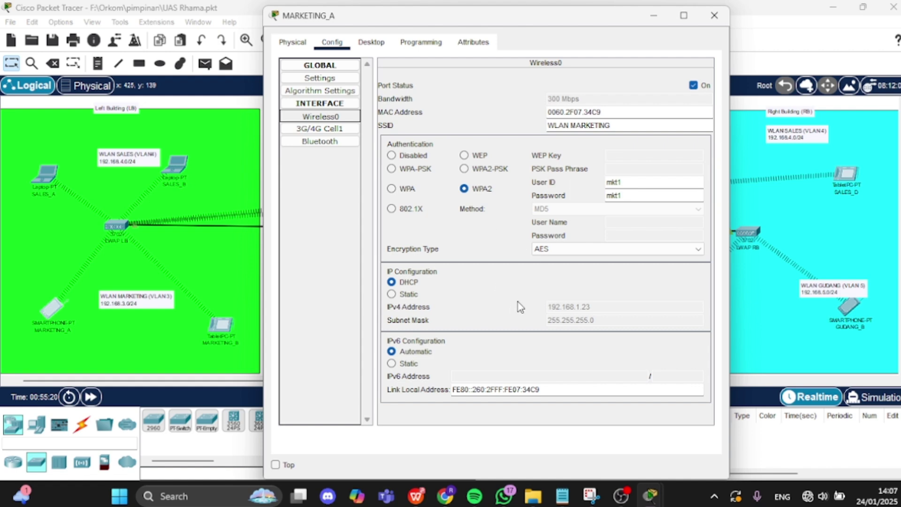
click(657, 17)
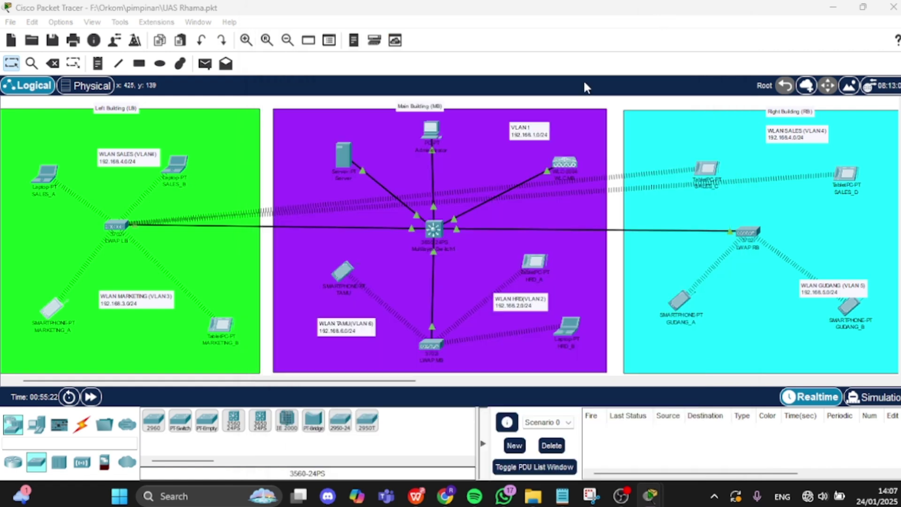
- Verify tablet MARKETING_B's Wireless0 uses SSID MARKETING with WPA2-AES and DHCP
click(222, 327)
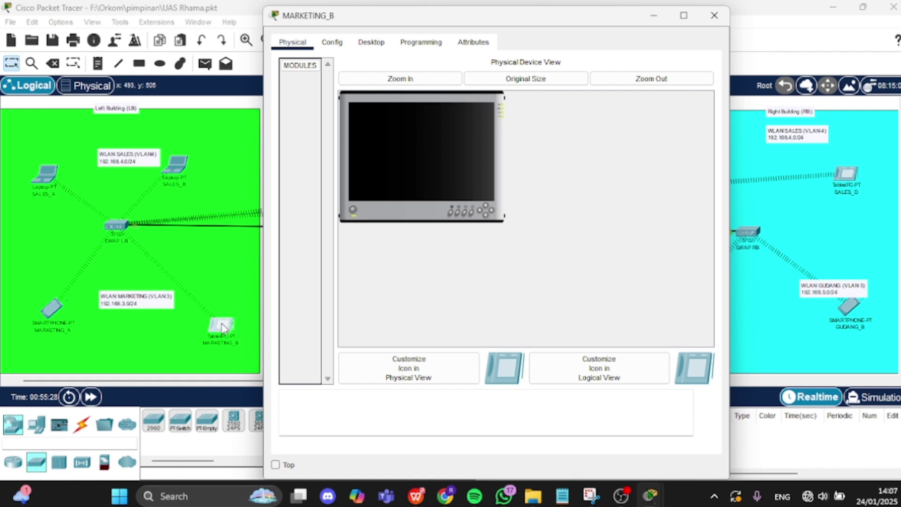
click(335, 48)
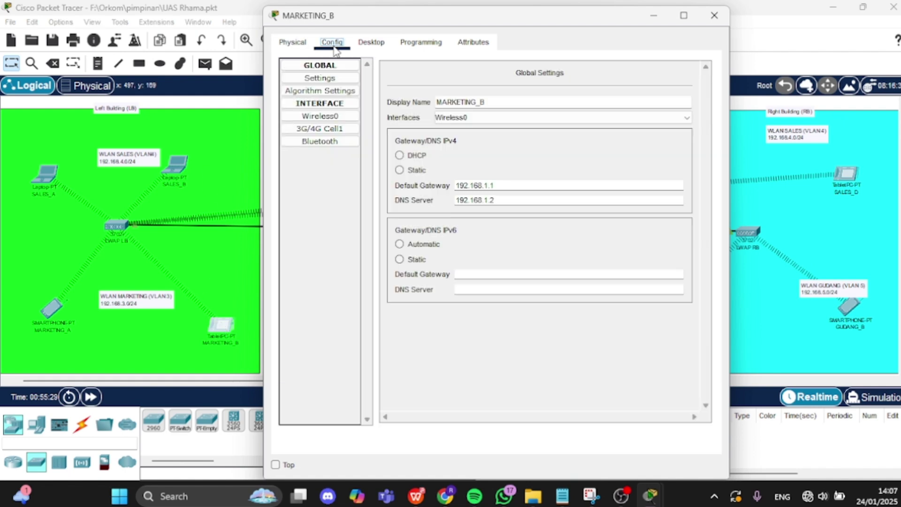
click(324, 116)
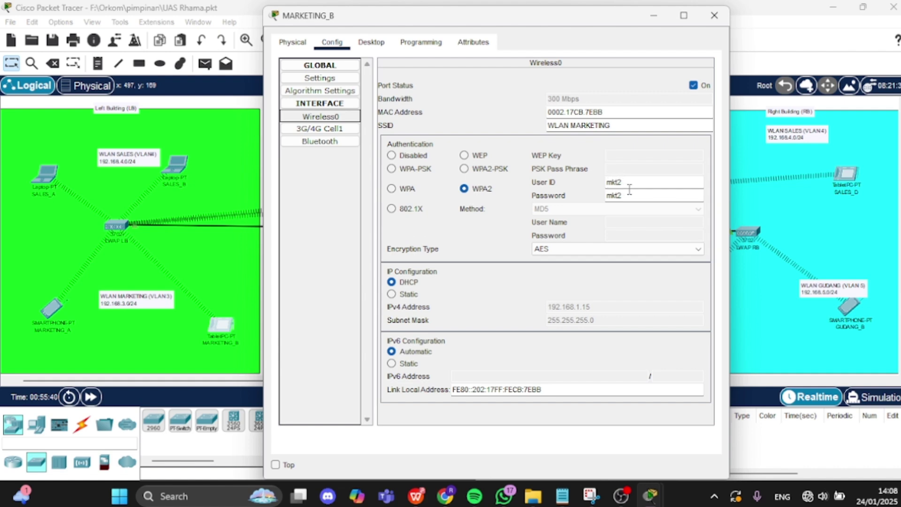
click(655, 10)
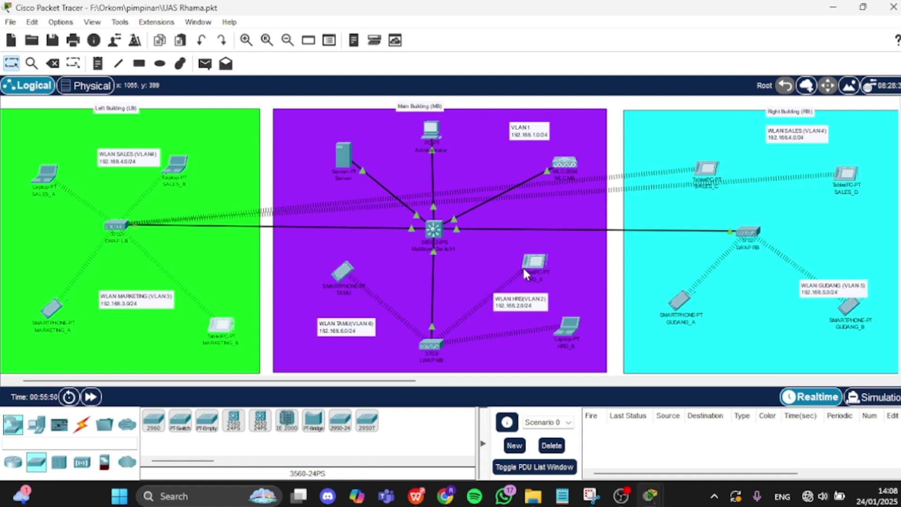
- Verify smartphone GUDANG_A's Wireless0 uses SSID GUDANG with WPA2-AES credentials
click(675, 308)
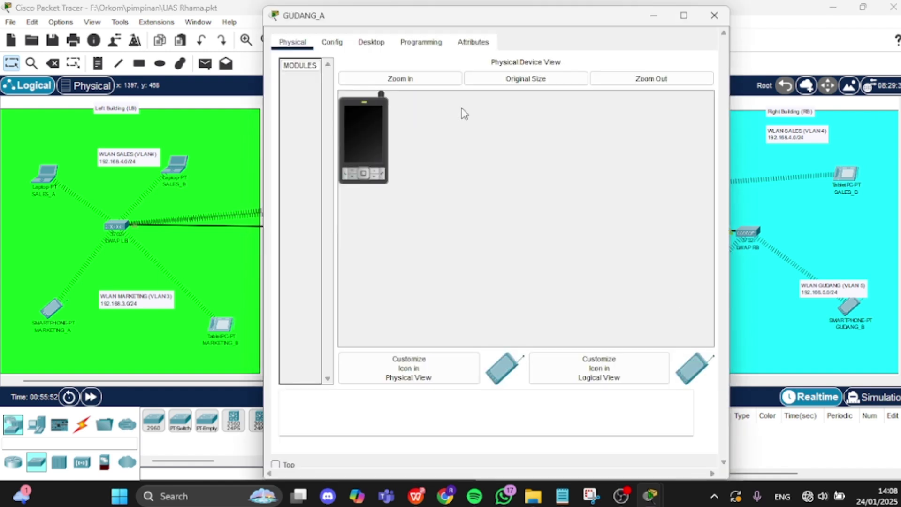
click(333, 43)
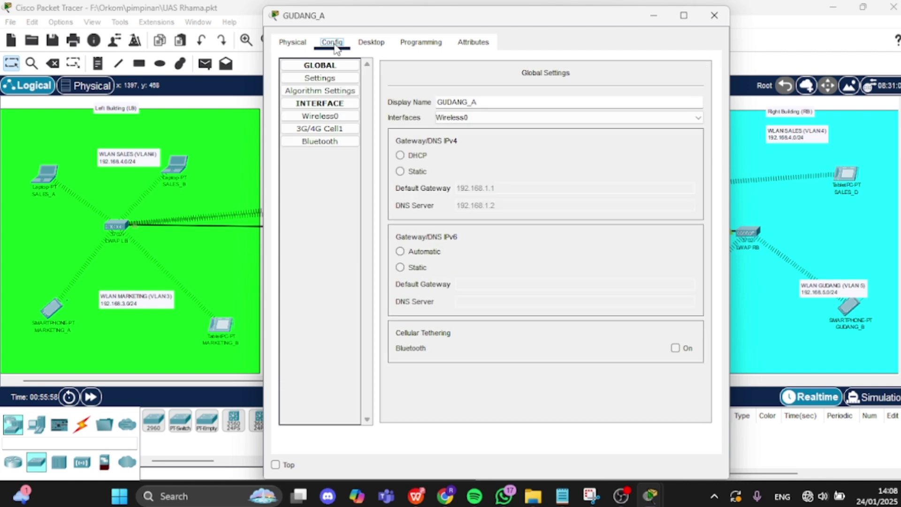
click(321, 118)
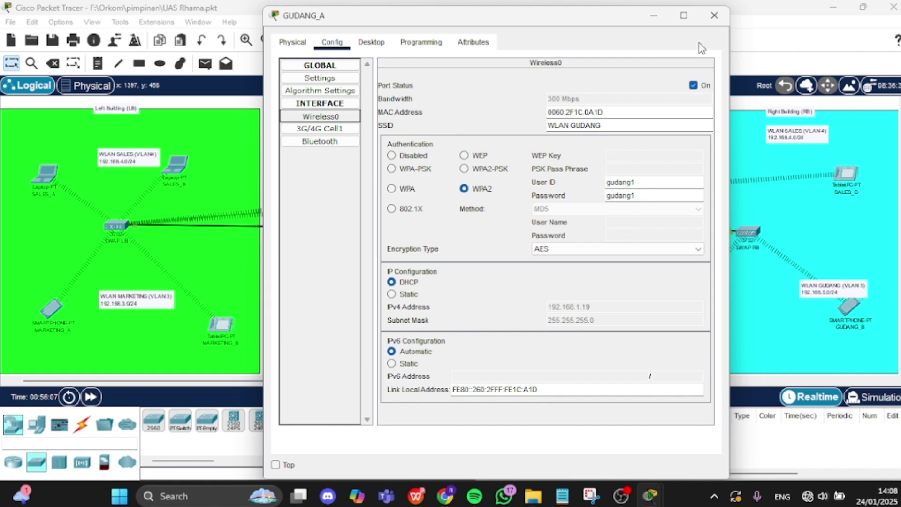
click(666, 17)
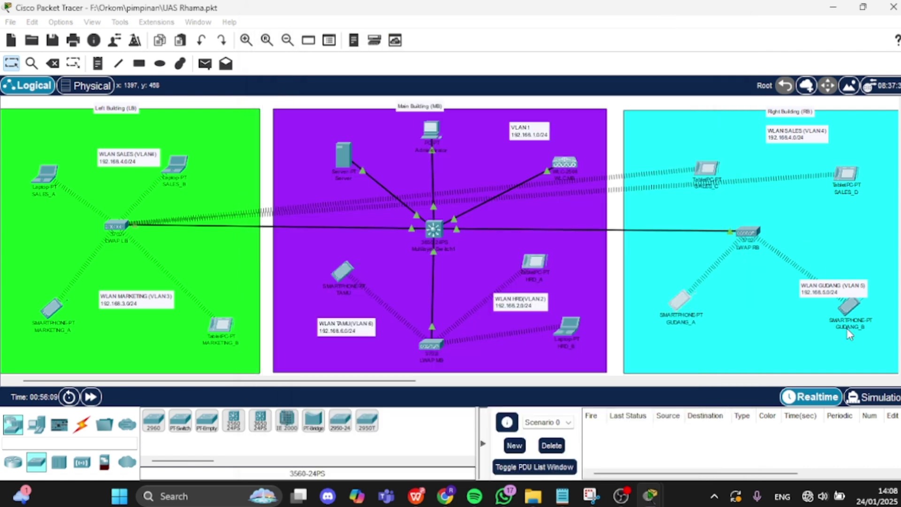
- Check GUDANG_B's WLAN GUDANG WPA2-AES settings, then show the TAMU smartphone's connection details
double_click(852, 295)
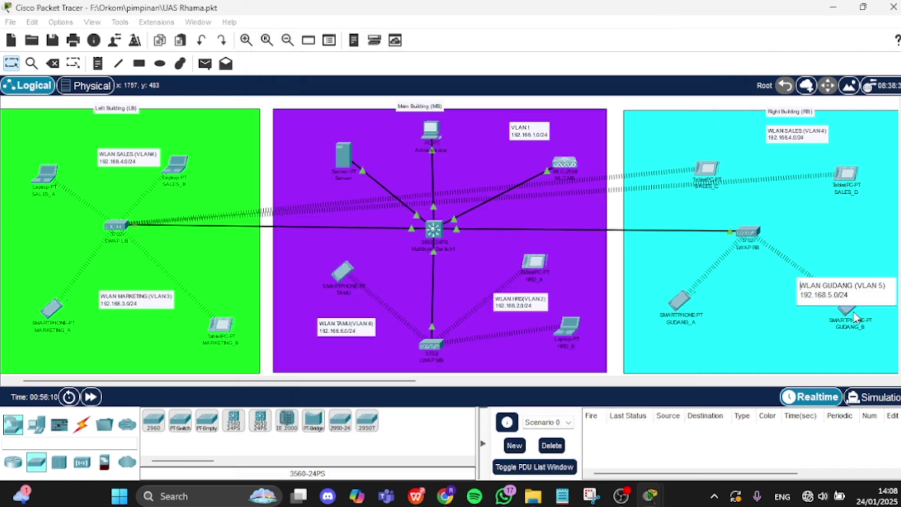
click(851, 314)
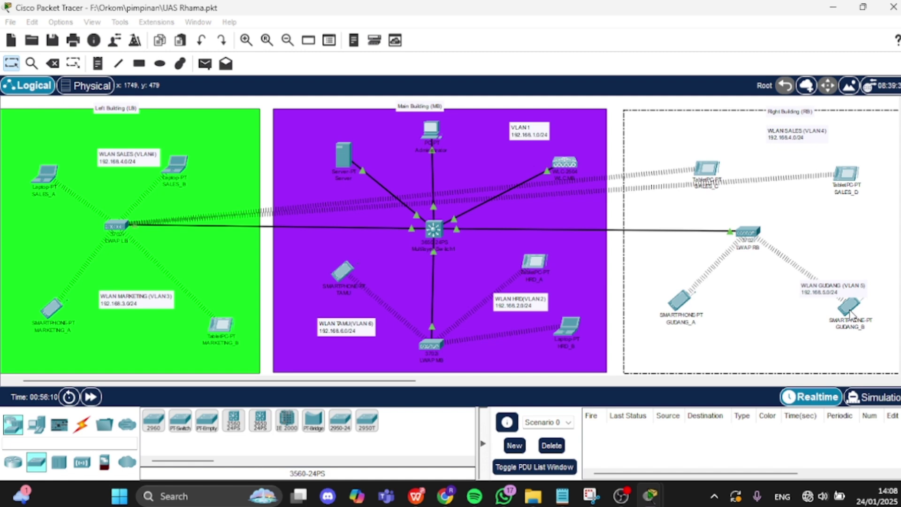
click(846, 309)
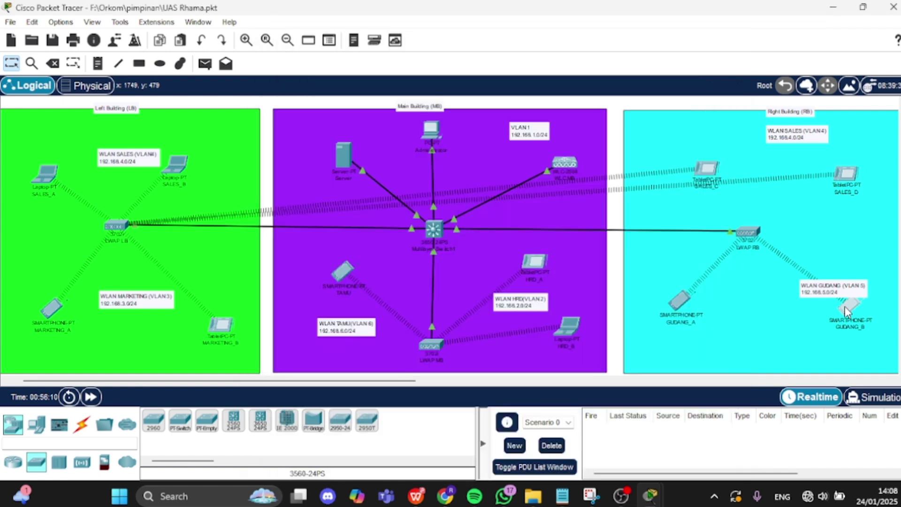
click(844, 306)
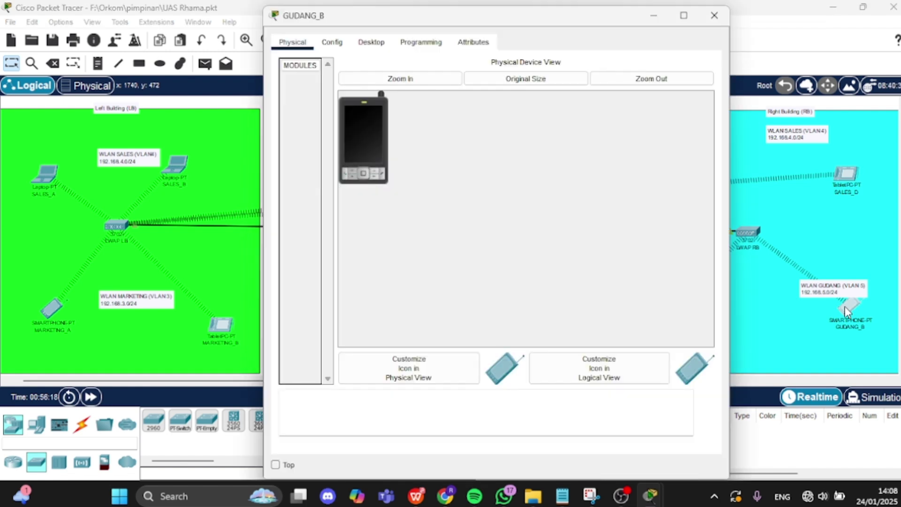
click(339, 47)
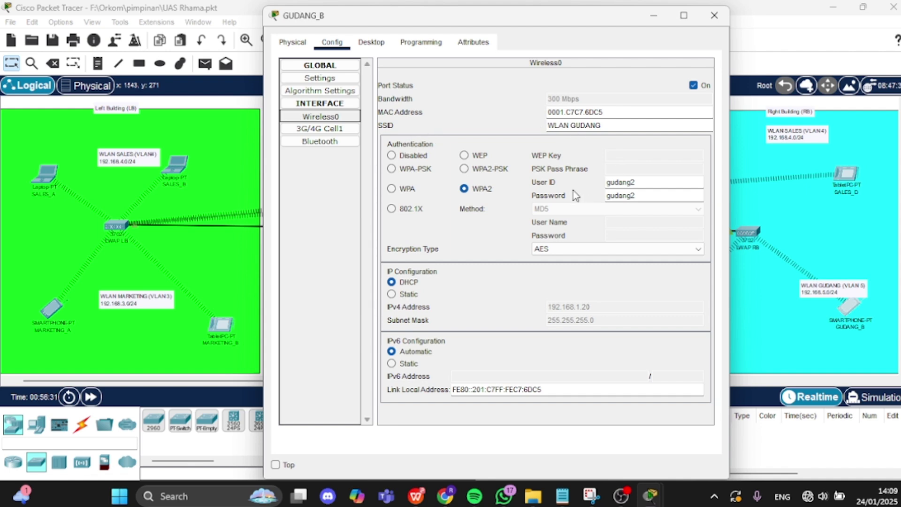
click(654, 17)
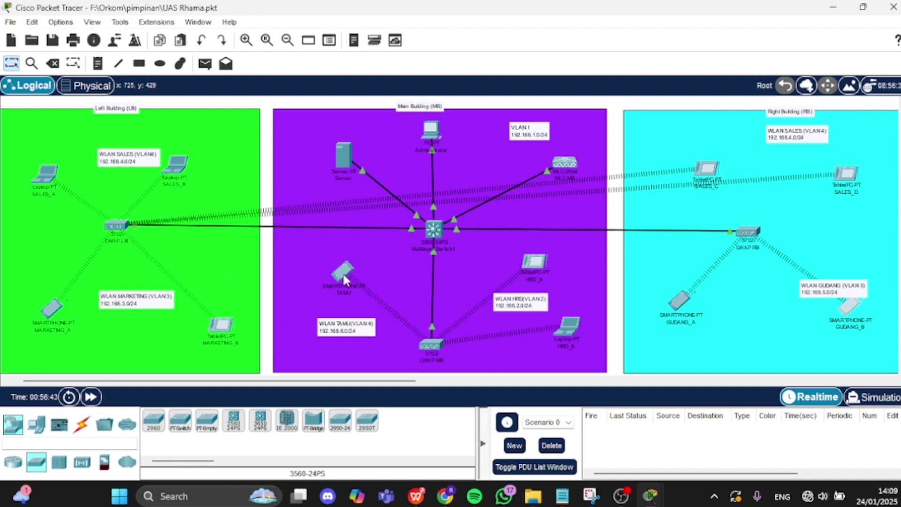
mouse_move(344, 277)
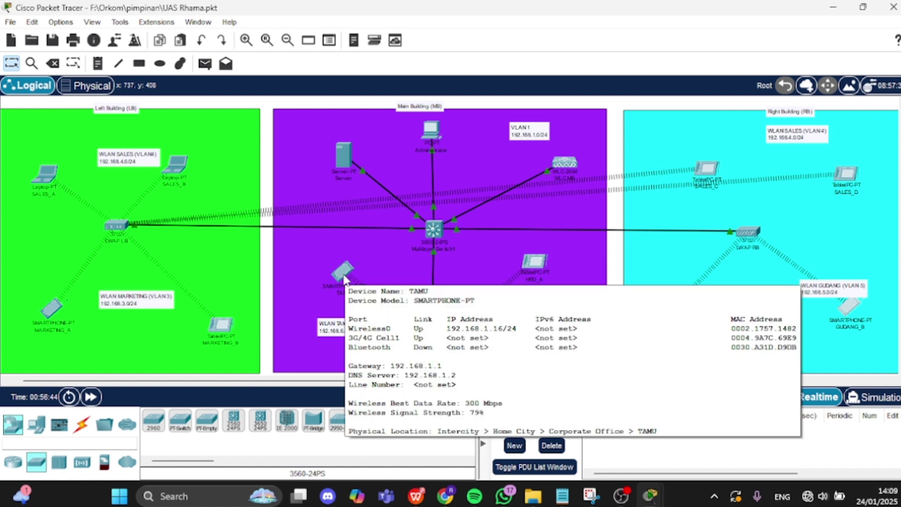